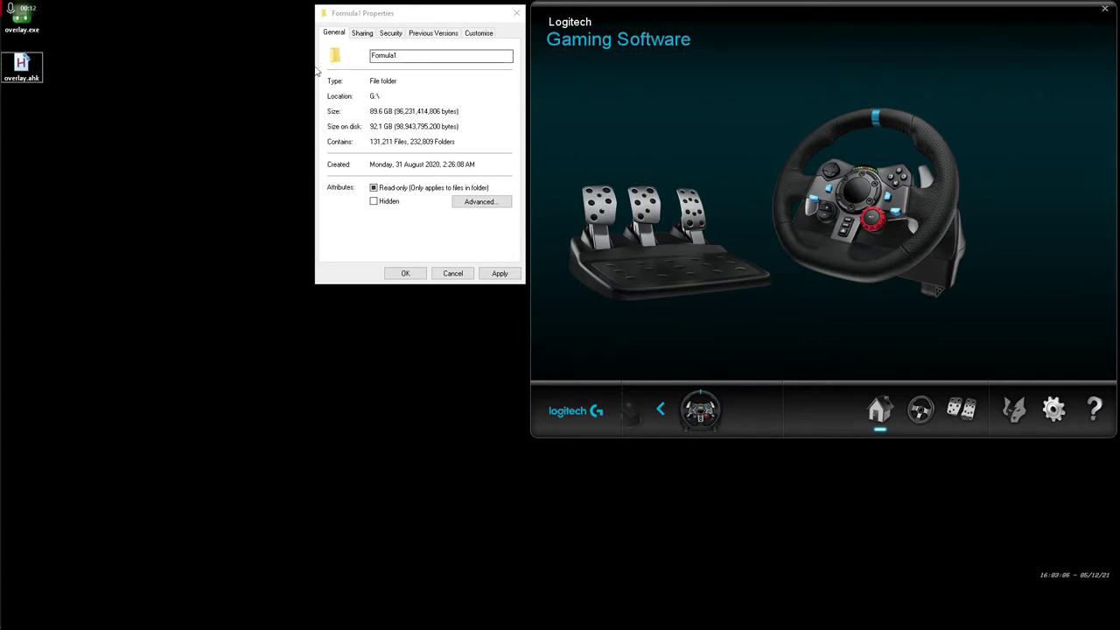
Open the wheel's button configuration and check the G29 force and firmware options in the program settings
left_click(674, 38)
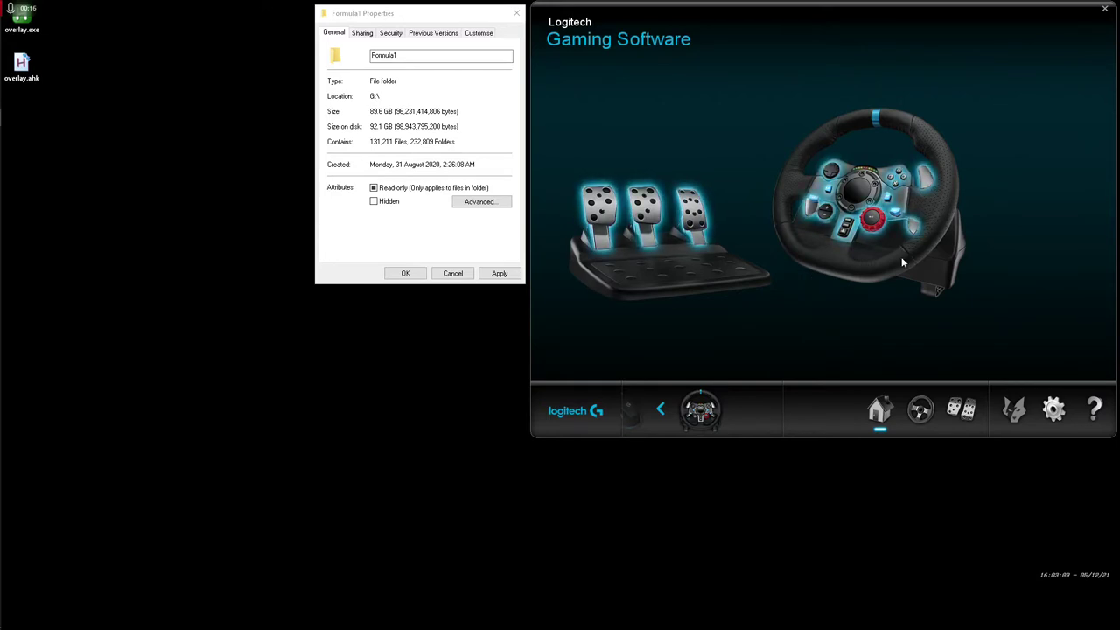
left_click(837, 227)
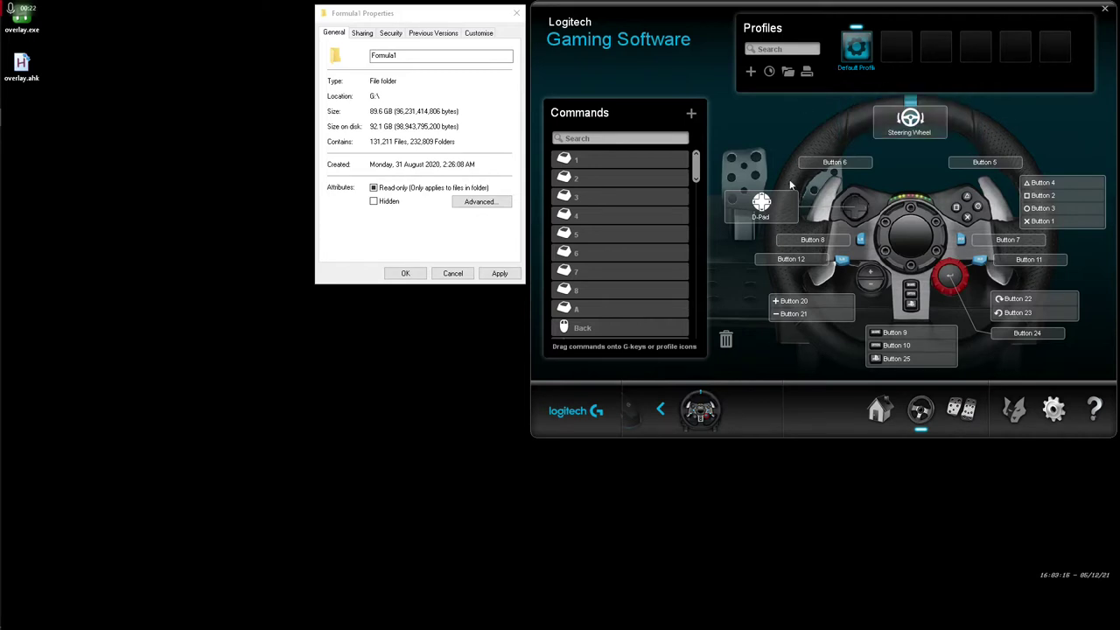
left_click(1053, 409)
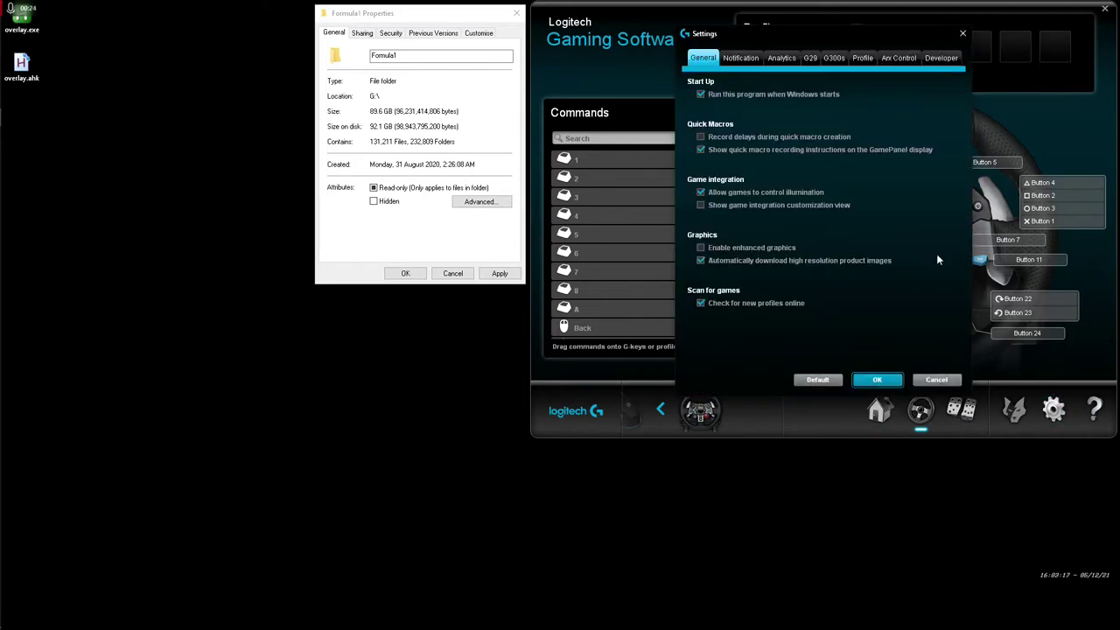
left_click(741, 58)
left_click(811, 57)
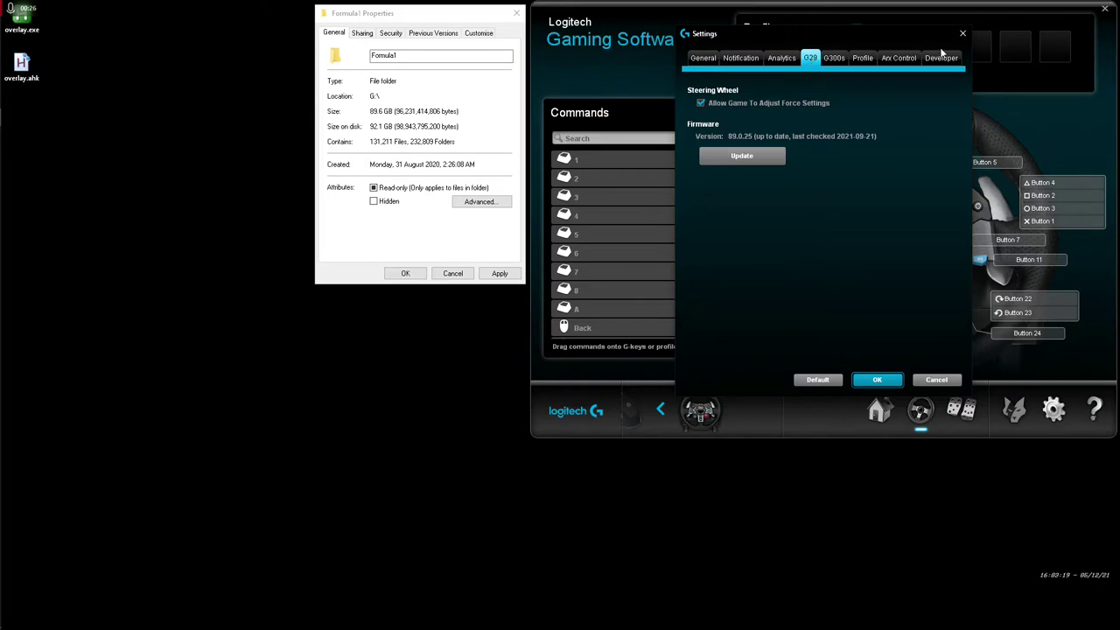
left_click(962, 33)
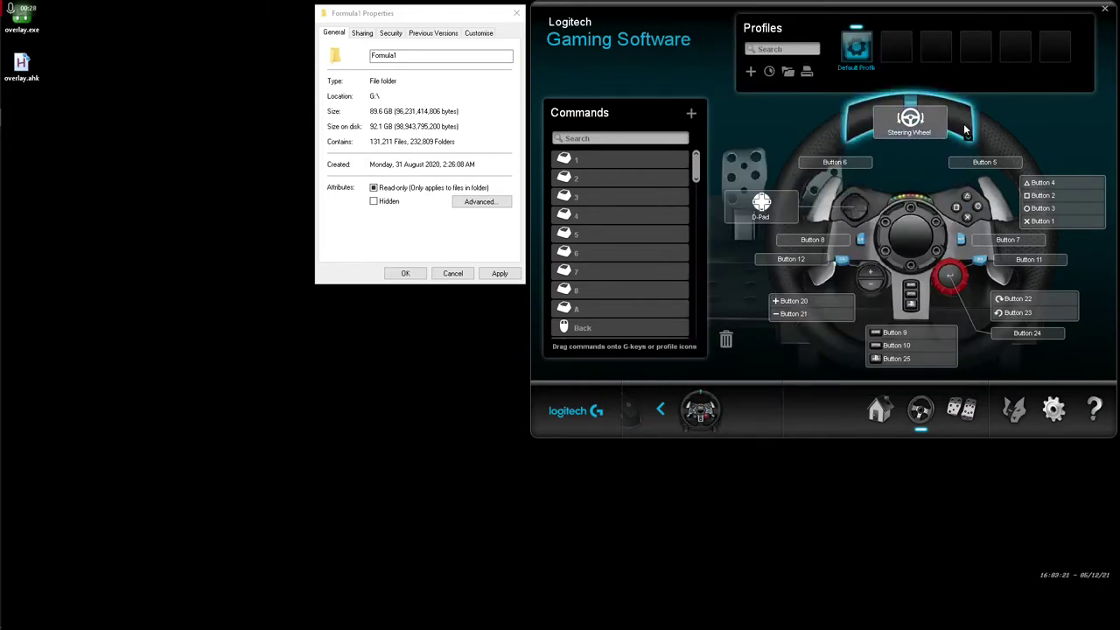
Review the steering wheel's axis properties for operating range and centering spring, and view the pedal assignments
left_click(952, 420)
left_click(923, 411)
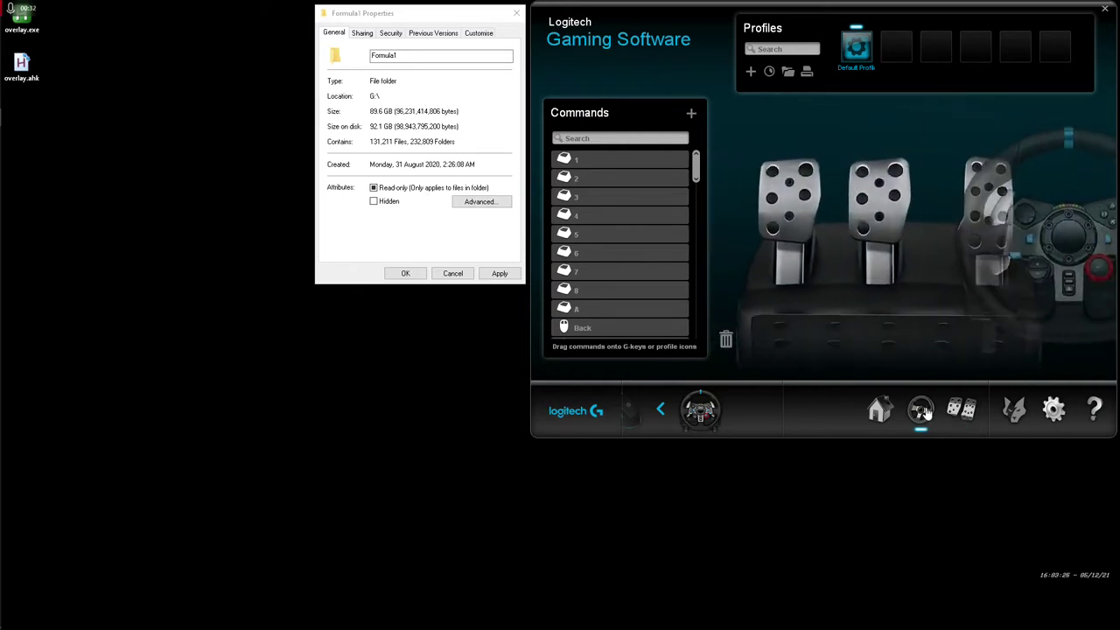
left_click(963, 138)
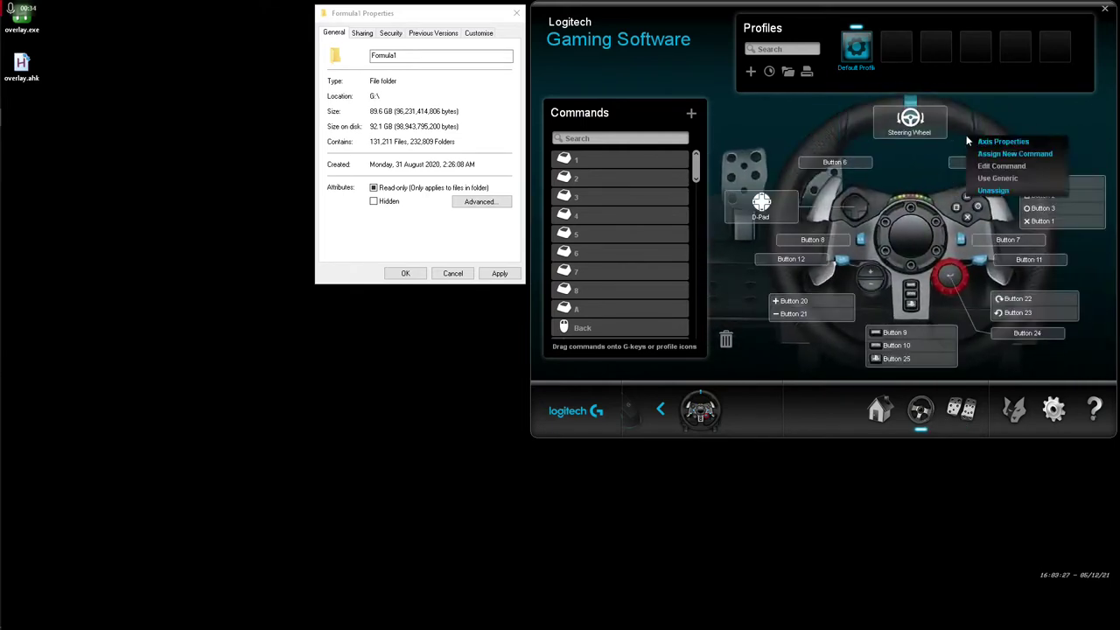
left_click(997, 142)
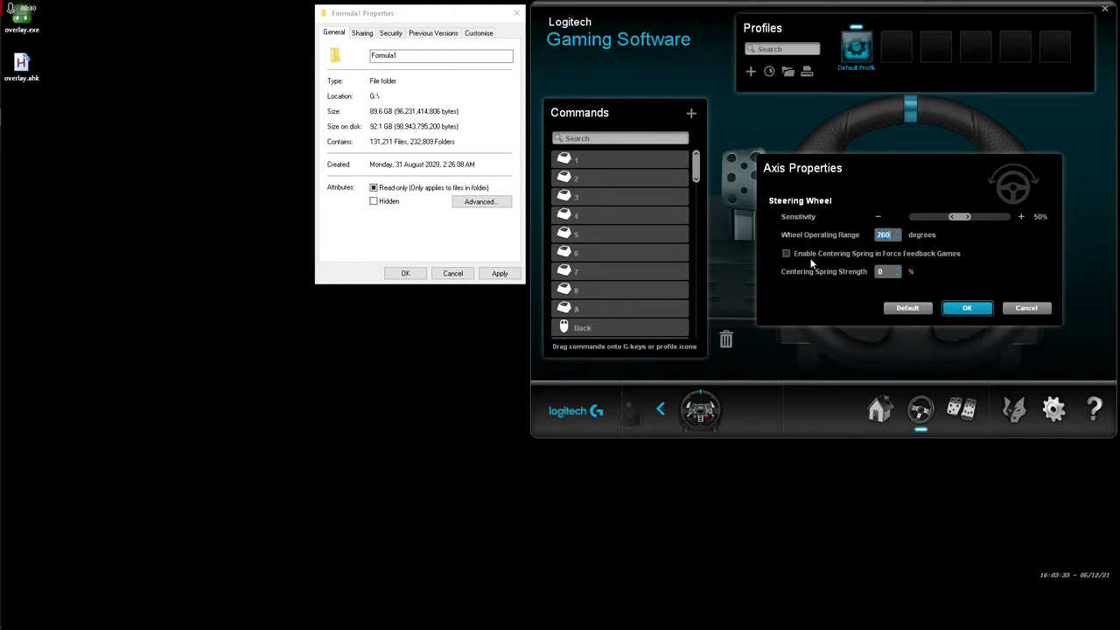
left_click(972, 309)
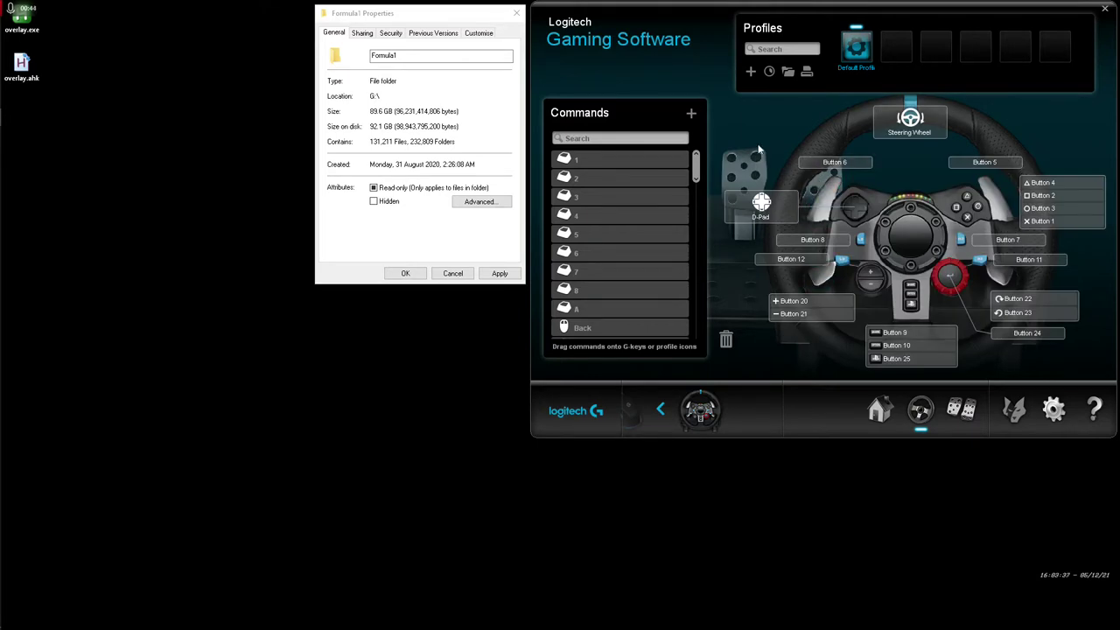
left_click(961, 408)
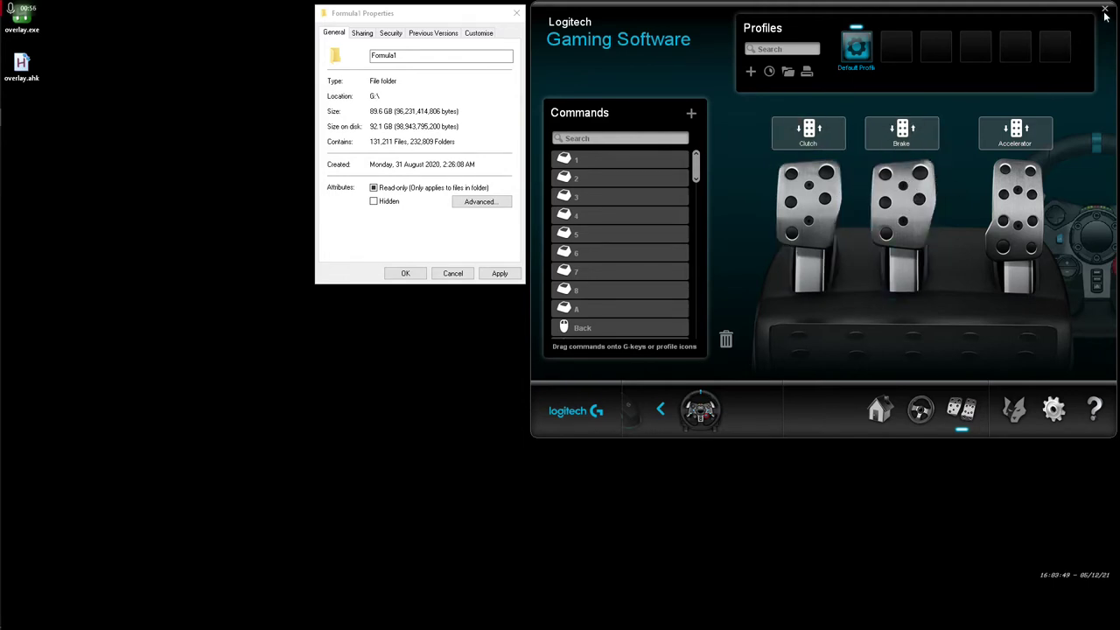
left_click(918, 409)
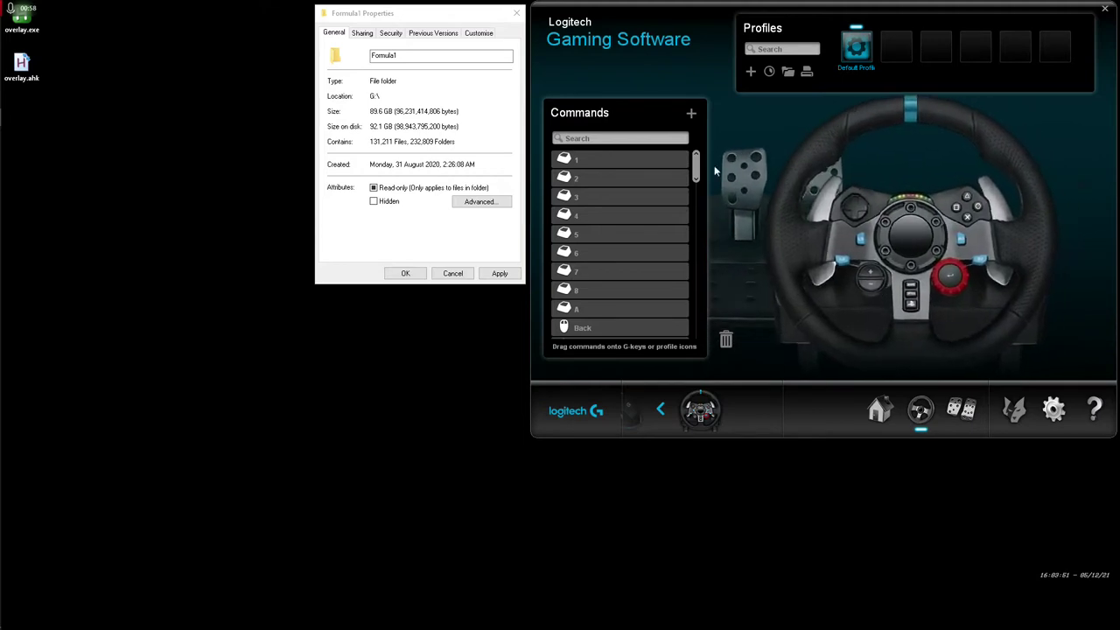
Examine the Formula1 folder's location, size and size on disk alongside its contents on the G: drive
left_click(440, 20)
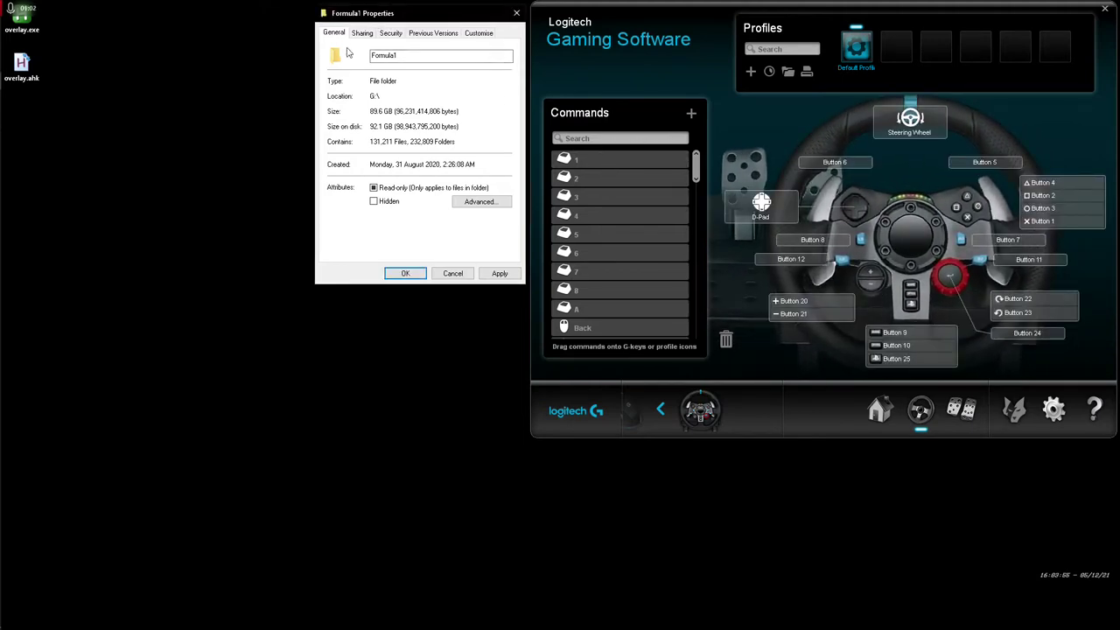
mouse_move(2, 307)
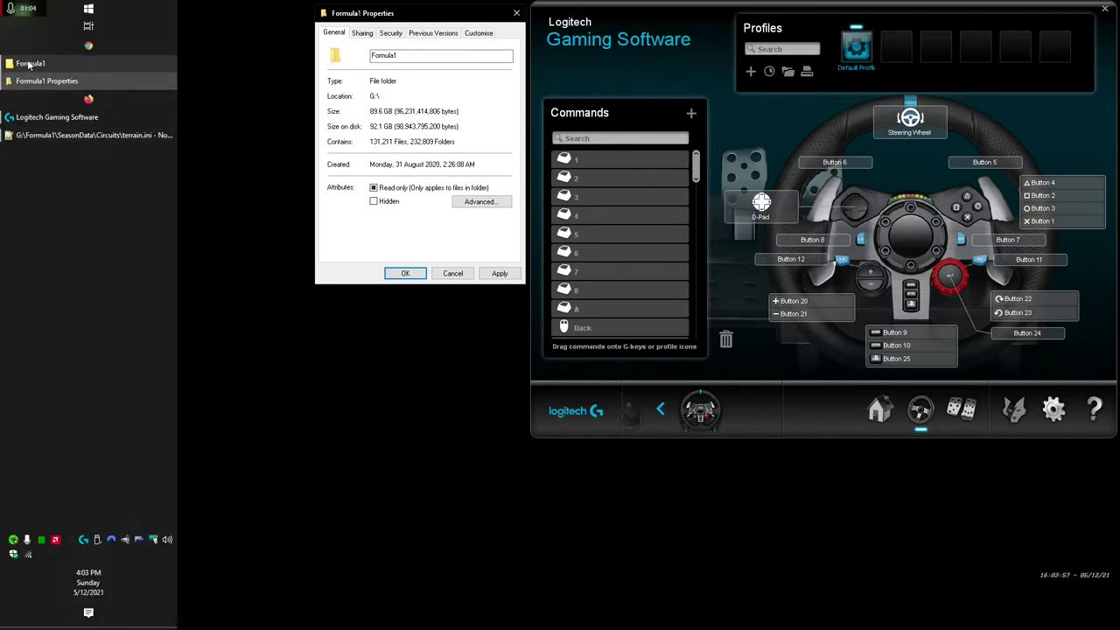
left_click(26, 63)
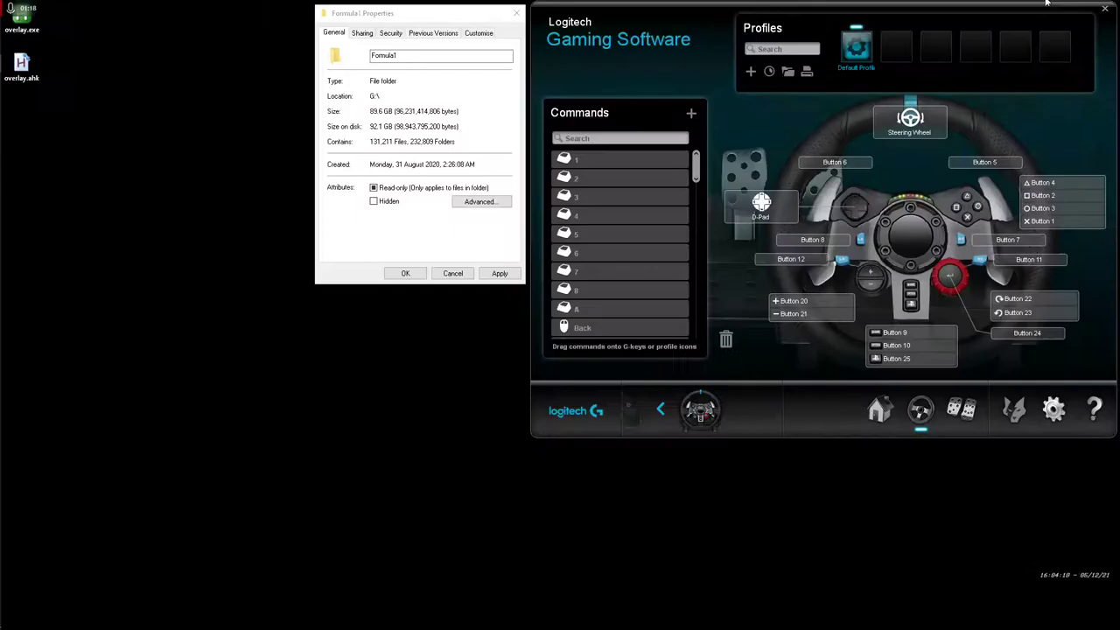
left_click(1052, 6)
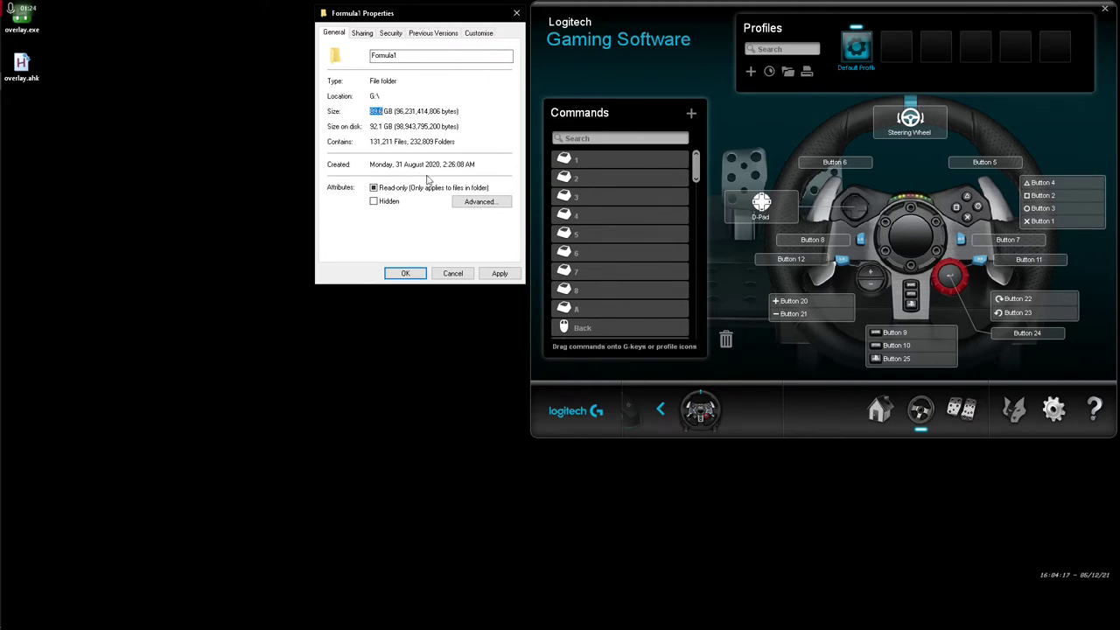
left_click(35, 63)
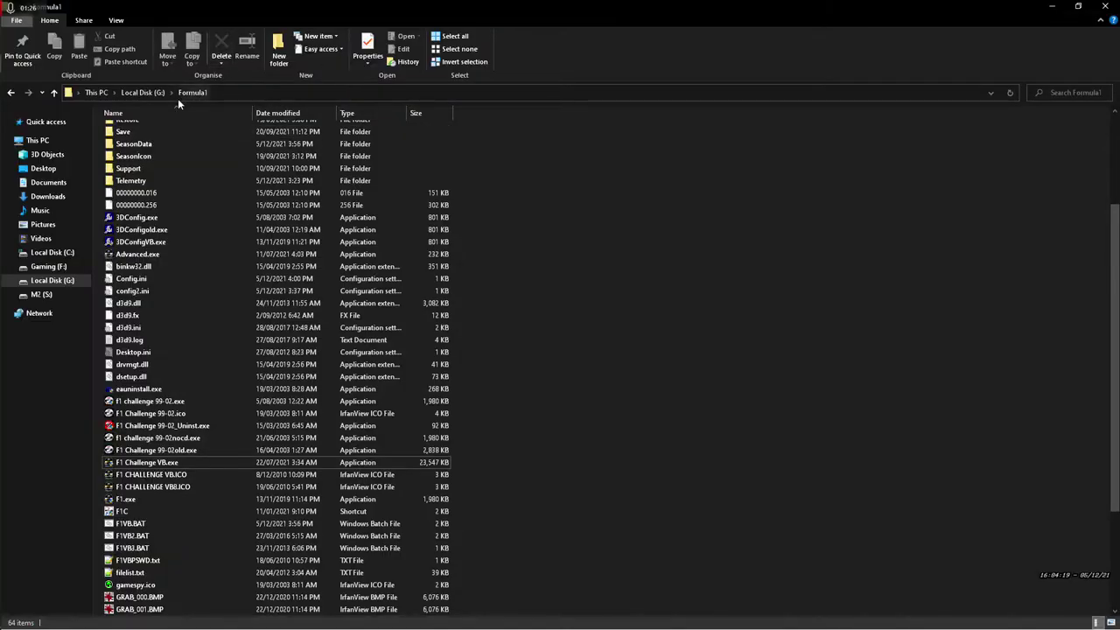
left_click(1052, 7)
left_click(383, 127)
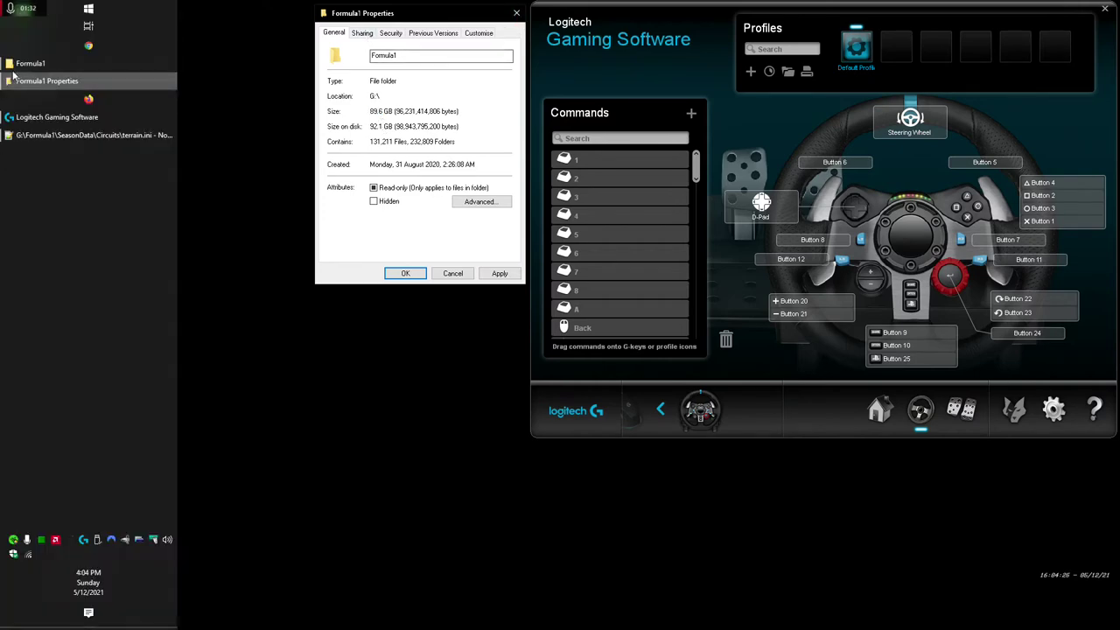
Open the Formula1 folder and inspect the compatibility settings of F1 Challenge VB.exe, including the run-as-administrator option, without applying changes
mouse_move(13, 74)
left_click(387, 114)
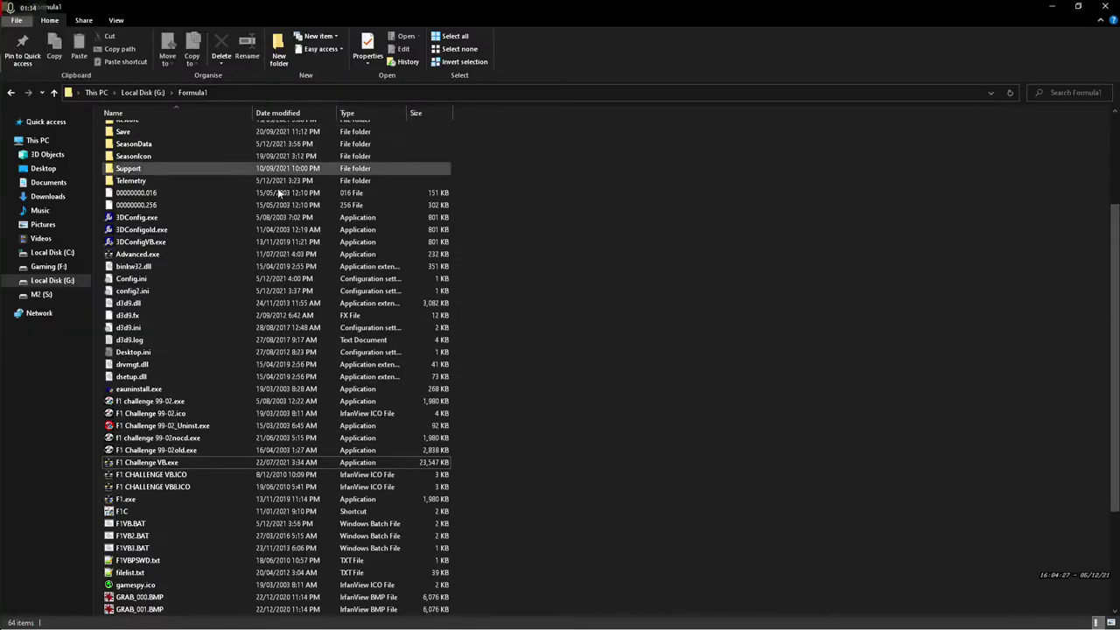
left_click(118, 464)
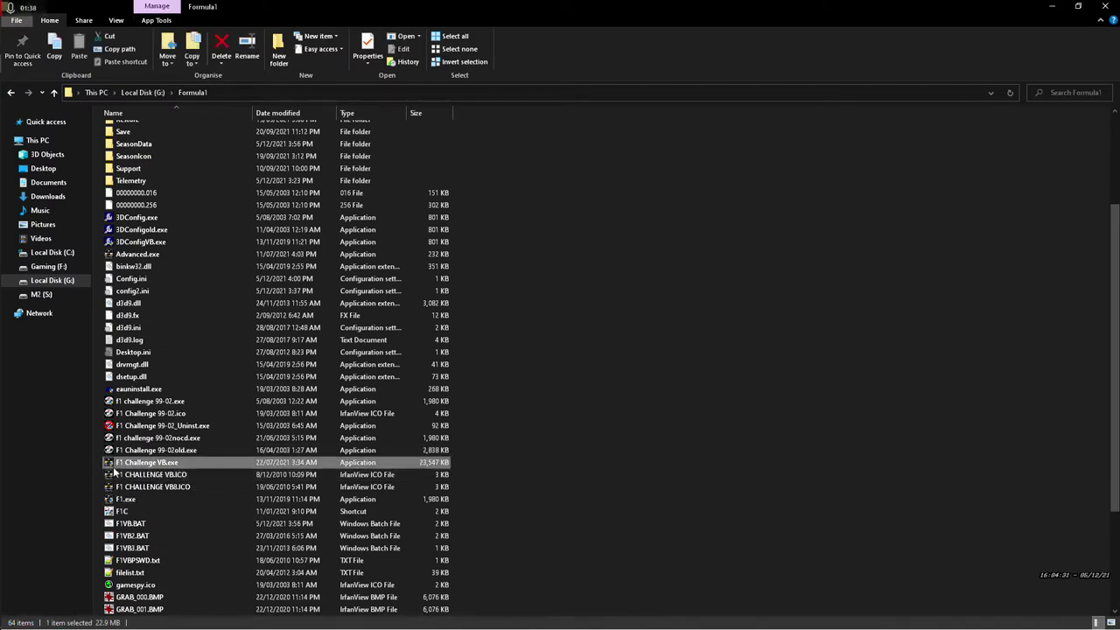
right_click(112, 470)
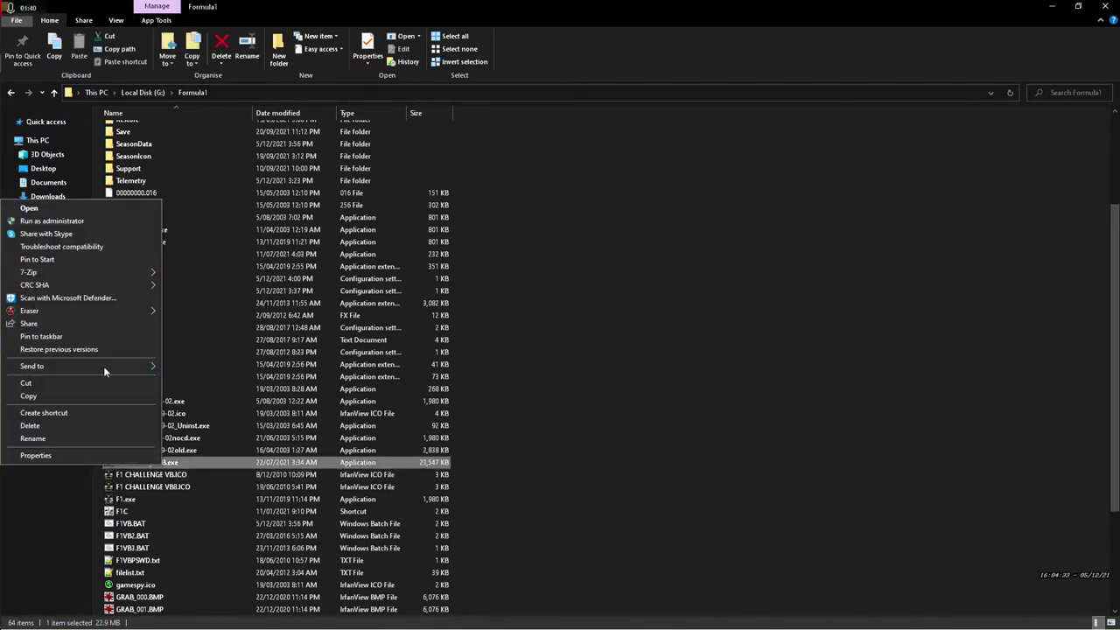
left_click(39, 455)
left_click(169, 347)
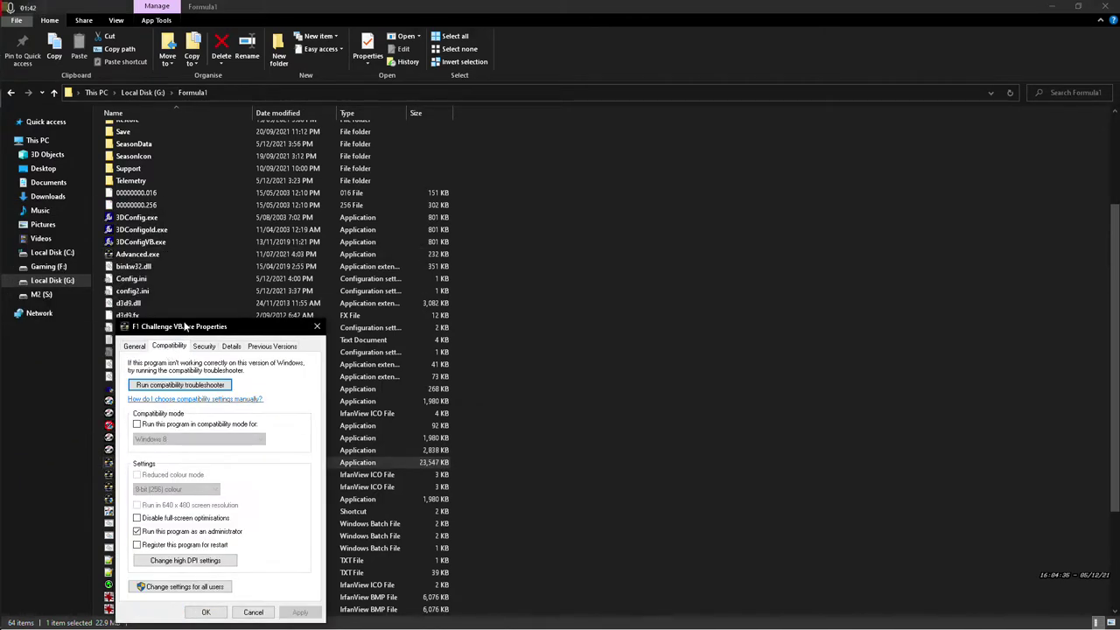
left_click_drag(184, 326, 628, 149)
left_click(698, 436)
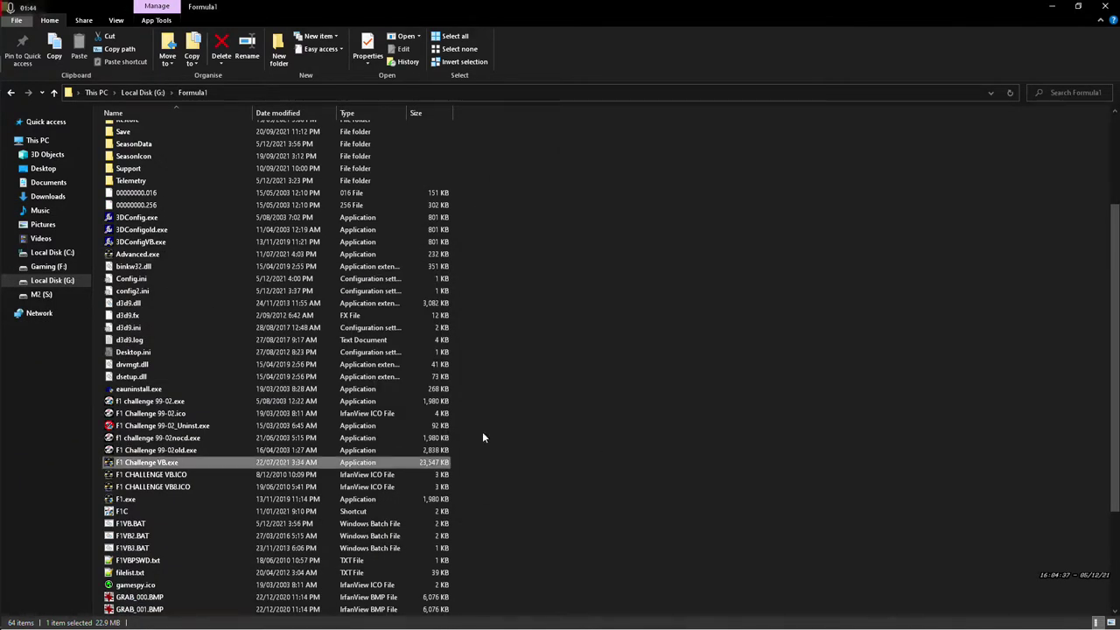
Look through the Formula1 folder and locate the F1C shortcut and Password F1 Challenge VB.exe
scroll(367, 442, "down", 2)
left_click(121, 439)
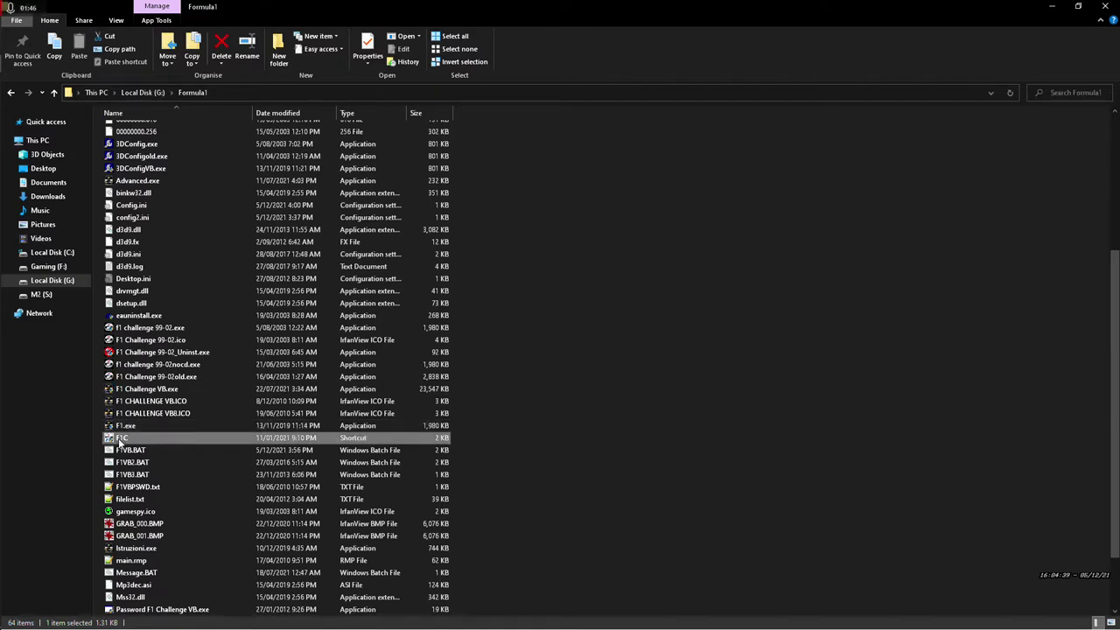
scroll(131, 437, "down", 2)
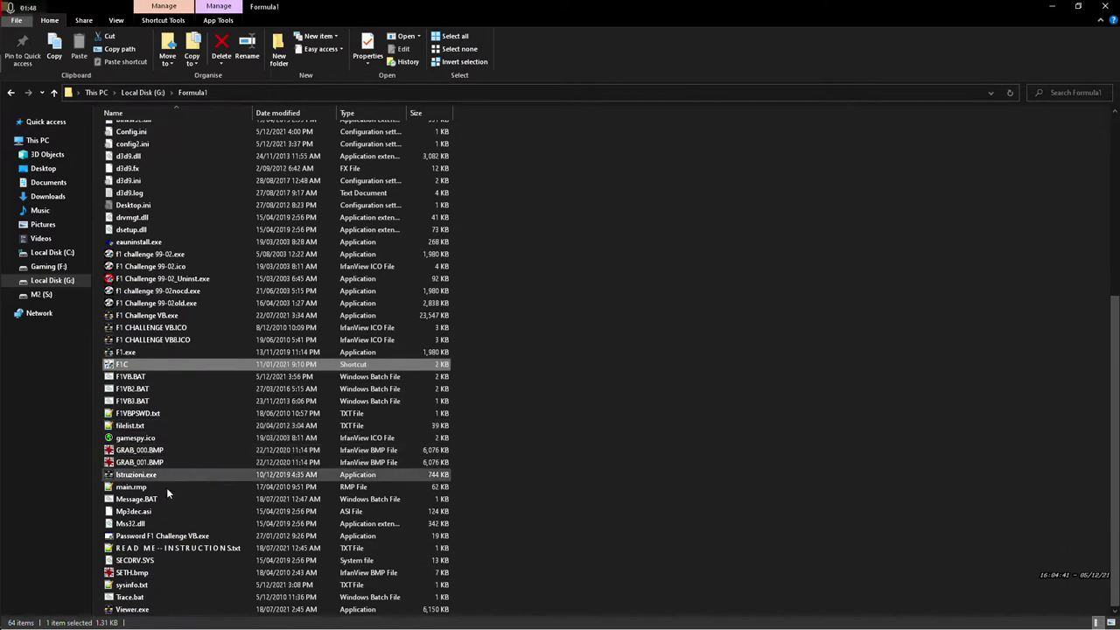
left_click(151, 535)
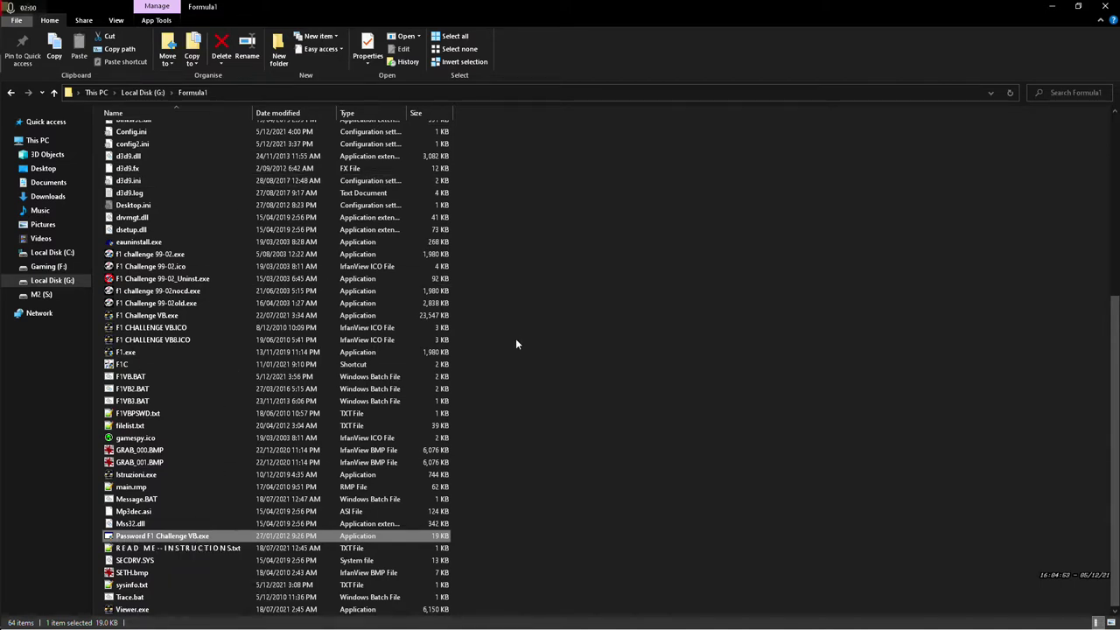
scroll(521, 346, "up", 8)
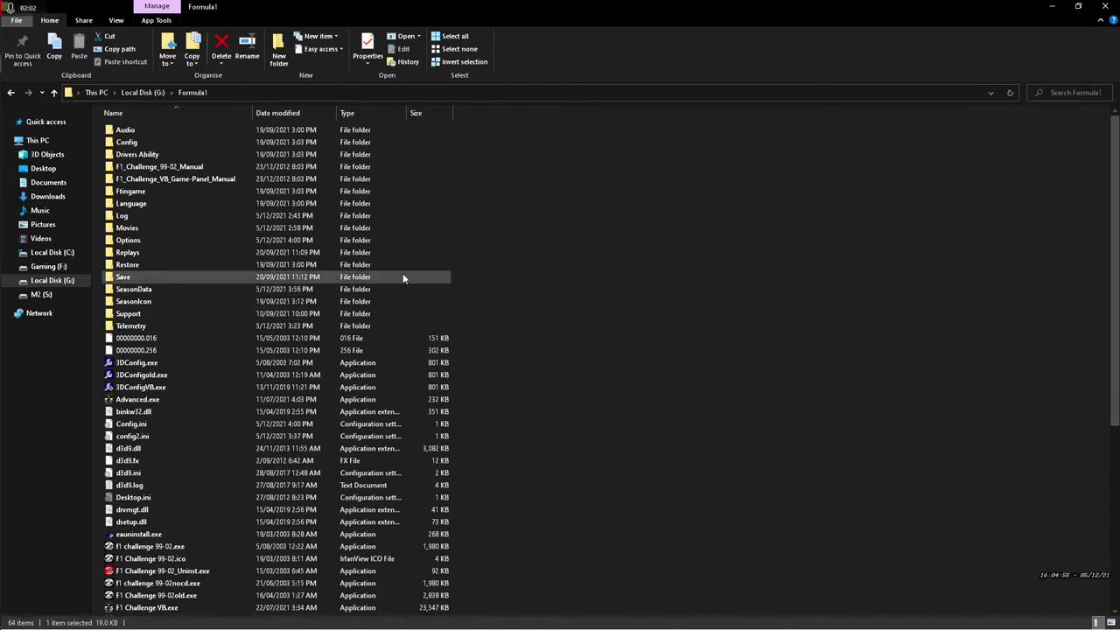
Launch F1 Challenge VB.exe from the Formula1 folder and grant it administrator permission
scroll(544, 336, "down", 6)
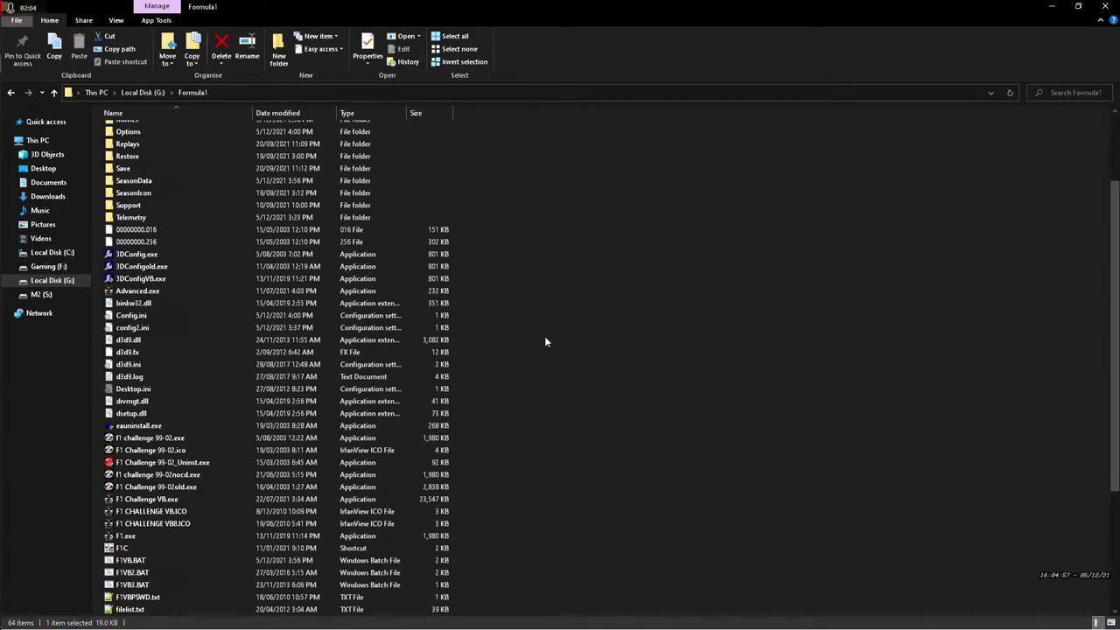
double_click(156, 390)
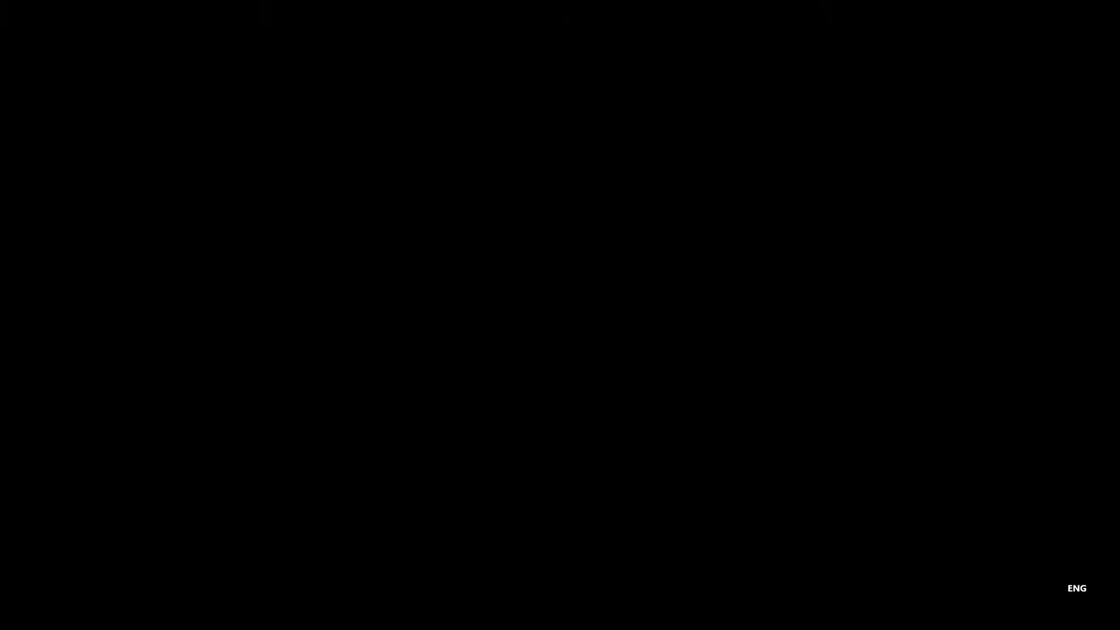
left_click(499, 391)
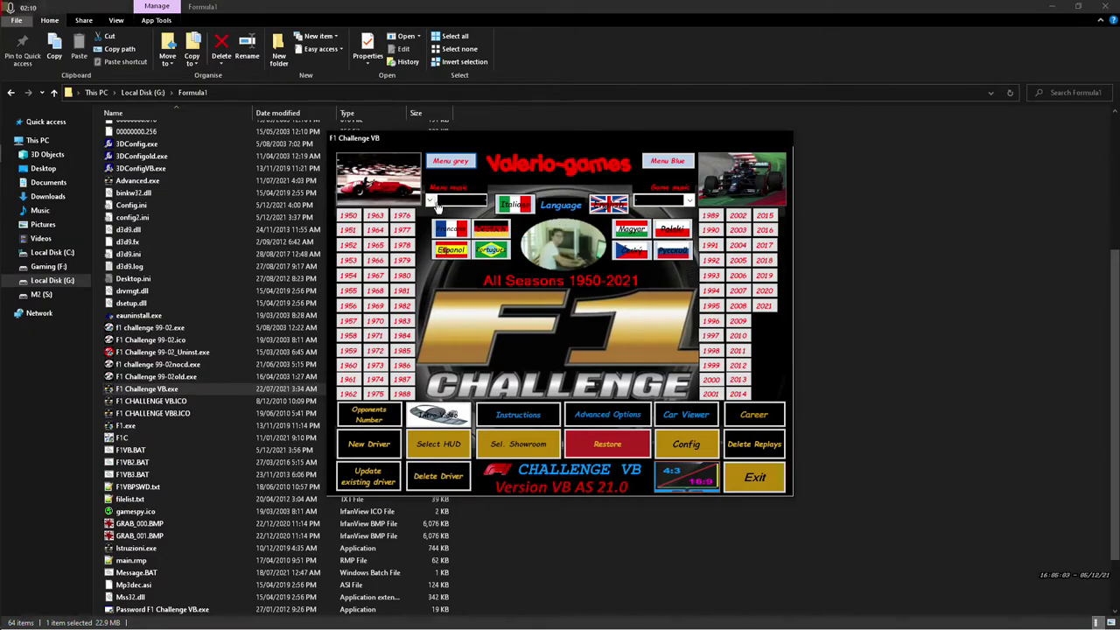
Turn the F1 Challenge VB application's volume all the way down in the Windows Volume Mixer
mouse_move(15, 445)
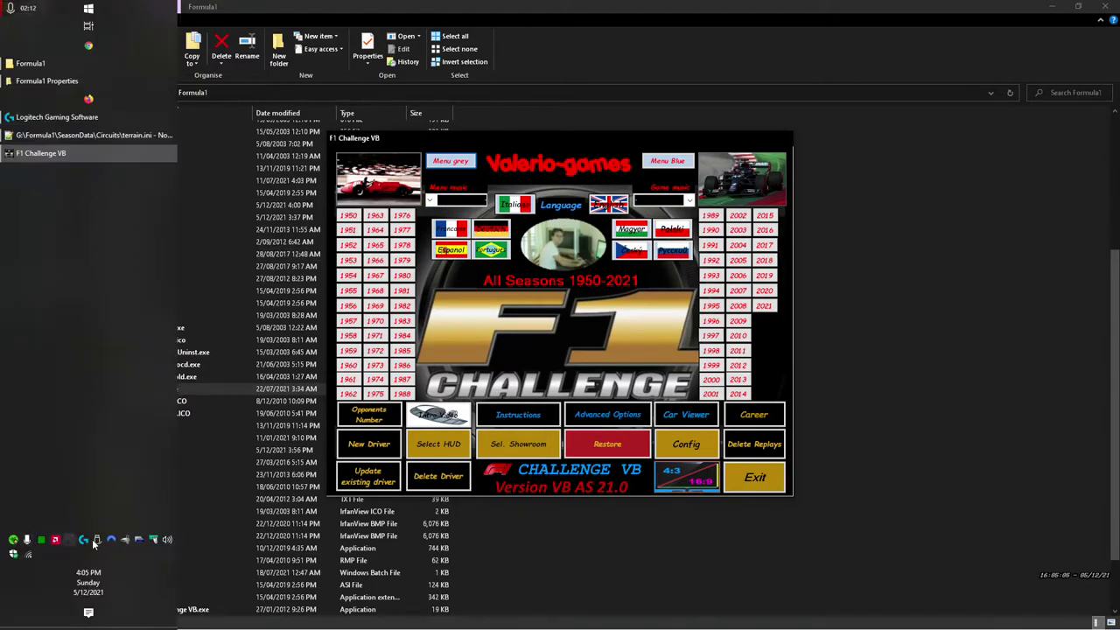
right_click(167, 539)
left_click(212, 482)
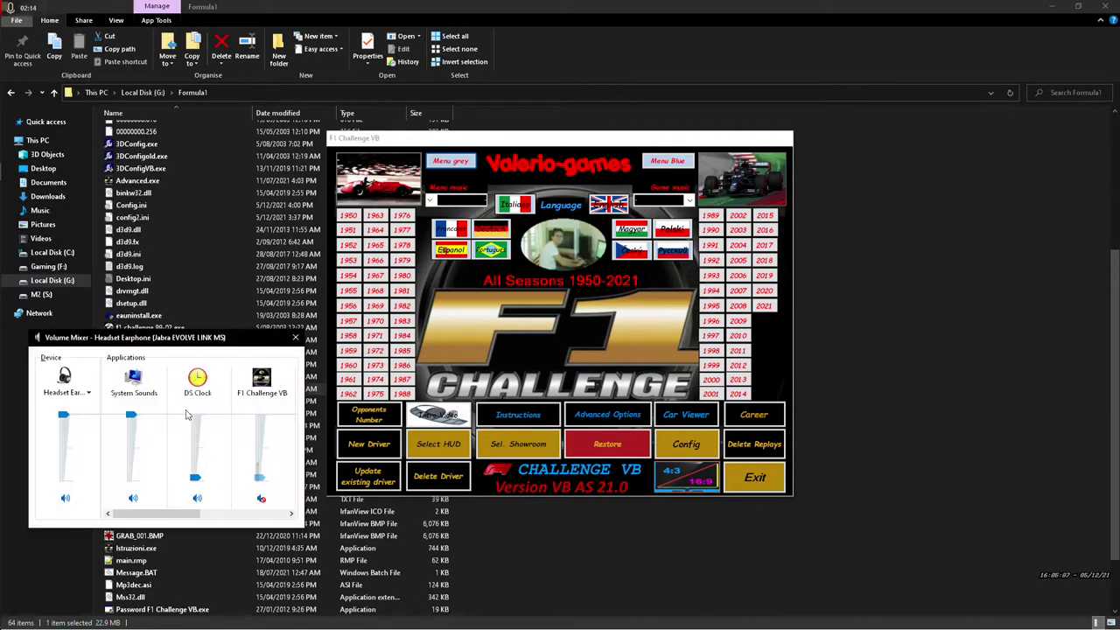
left_click_drag(254, 415, 259, 493)
left_click(295, 338)
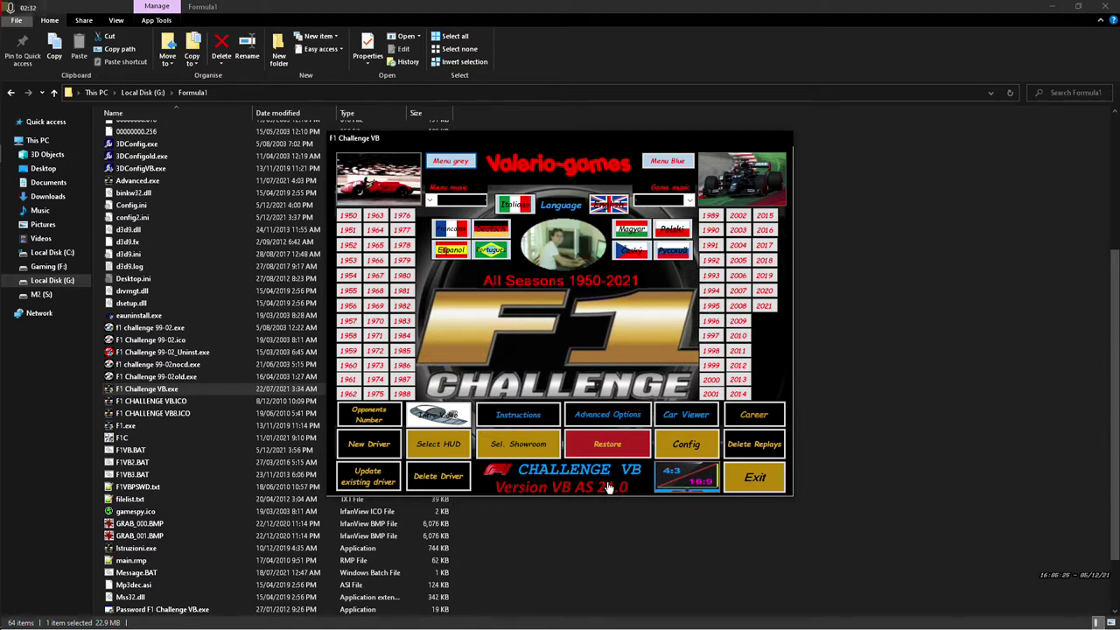
Set the game screen format to option 2 (16:9) in the F1 Challenge VB launcher
left_click(683, 478)
left_click(685, 475)
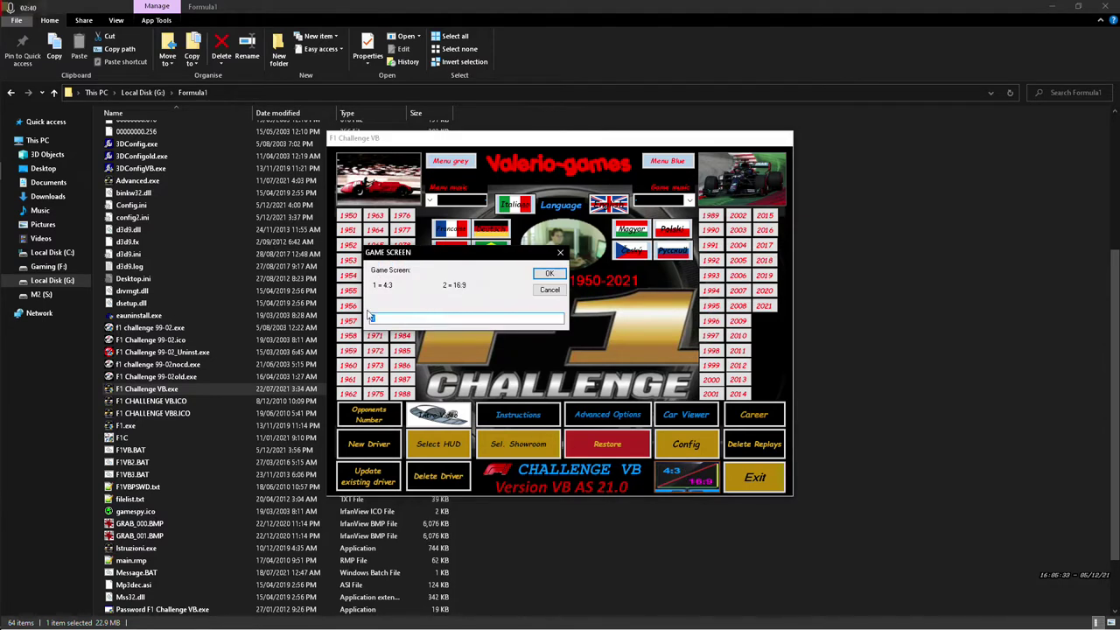
type("2")
left_click(544, 275)
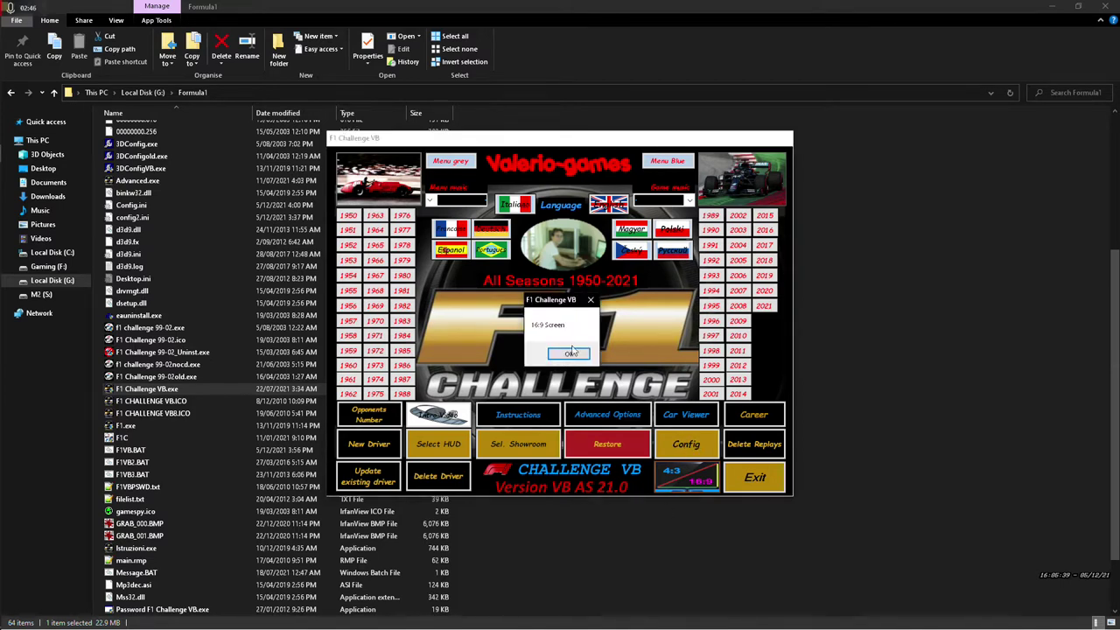
left_click(566, 357)
Open the launcher's 3D setup, keep Radeon RX 570 Series as the video driver, and disable Run Benchmark in the advanced settings
left_click(685, 446)
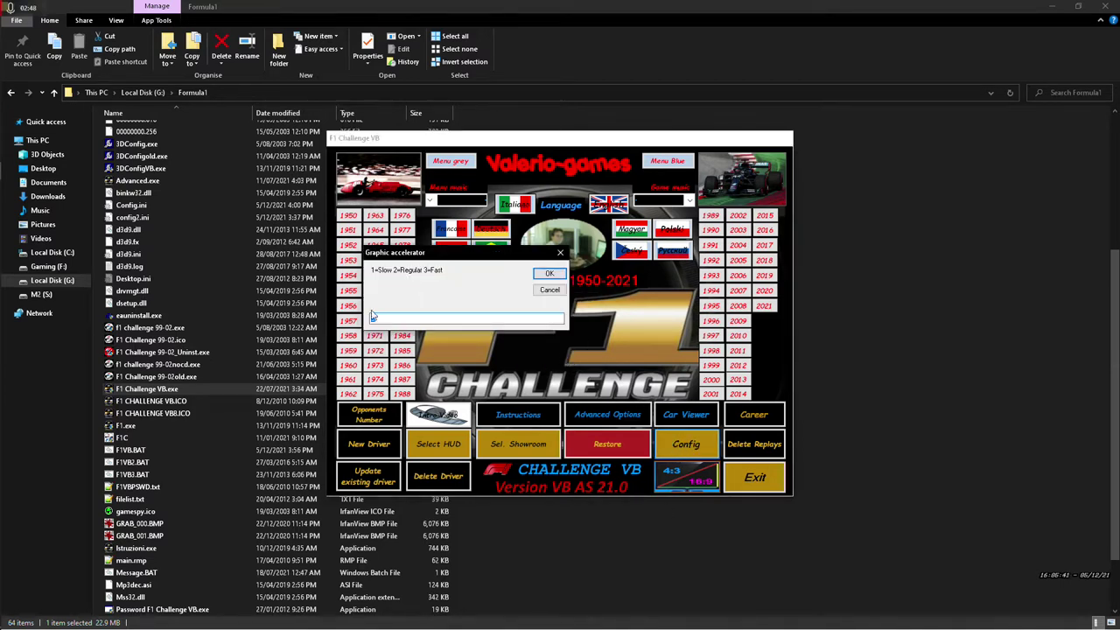
left_click(549, 274)
left_click(538, 275)
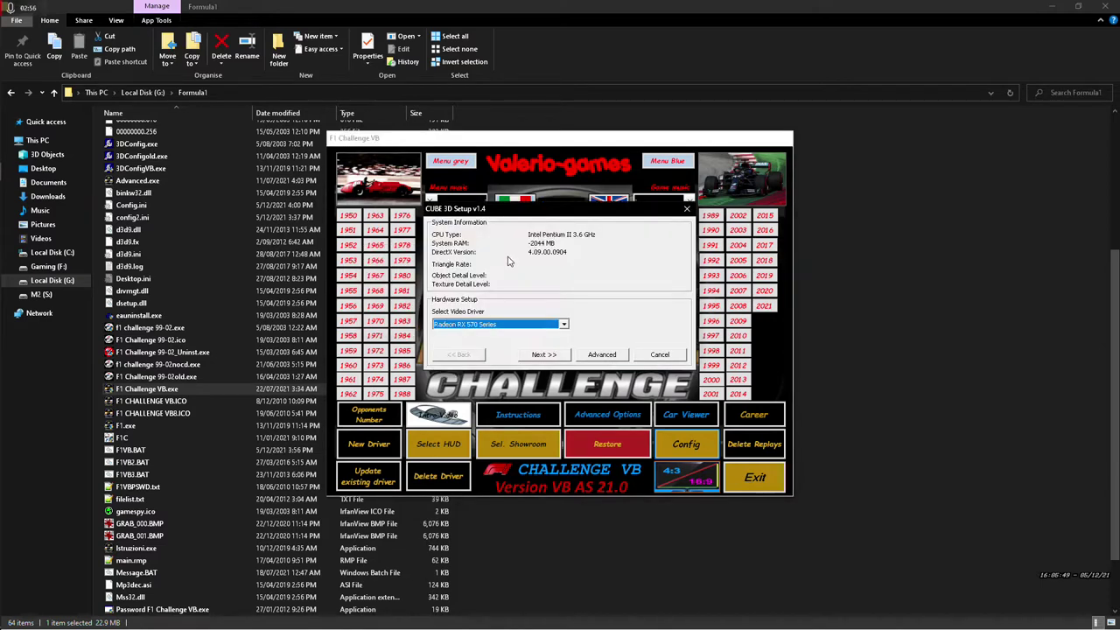
left_click(601, 356)
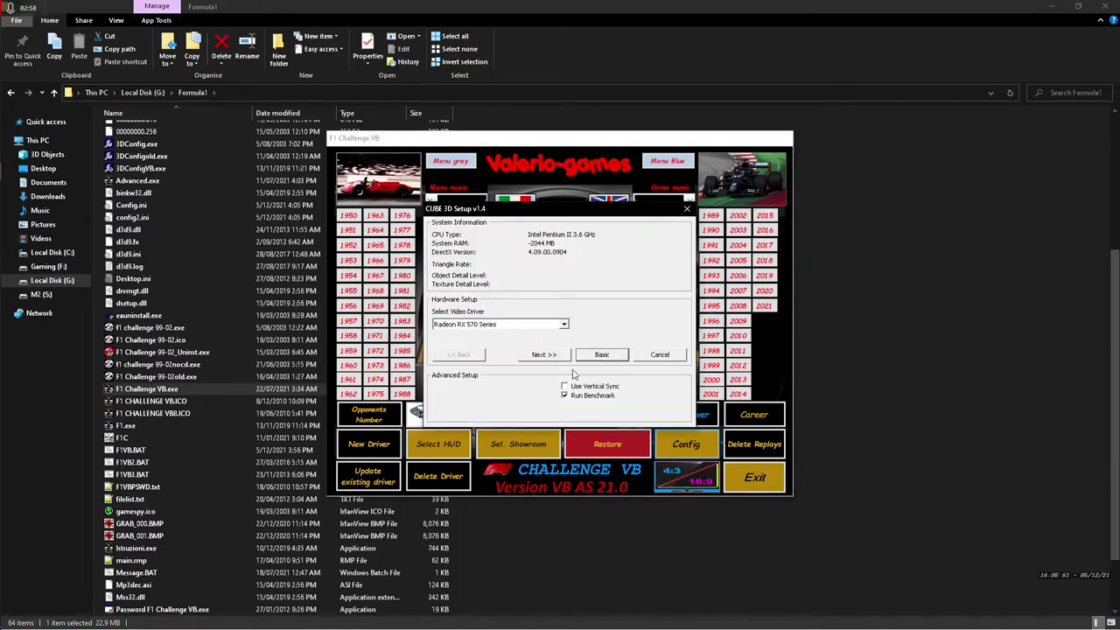
left_click(564, 396)
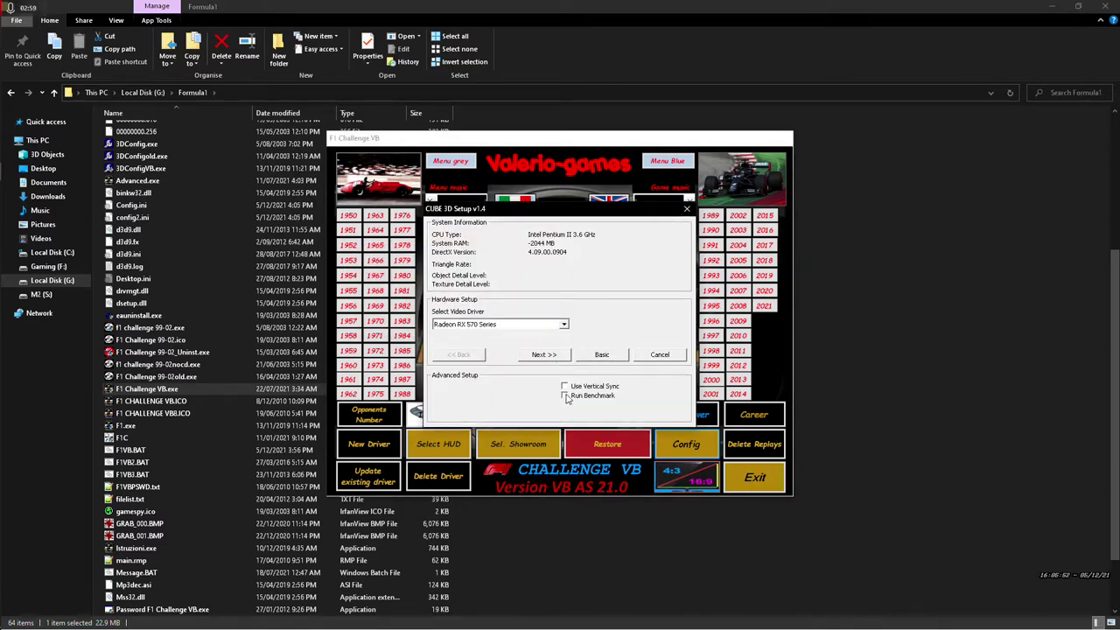
left_click(543, 355)
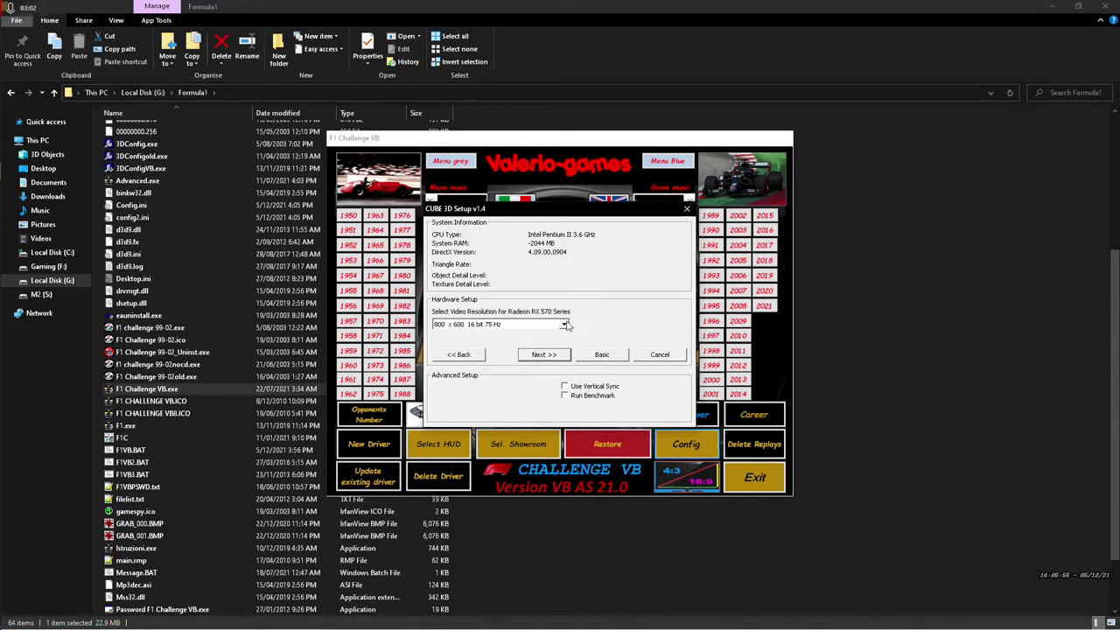
Set the video resolution to 1920 x 1080 32 bit 60 Hz and complete the 3D setup
left_click(565, 324)
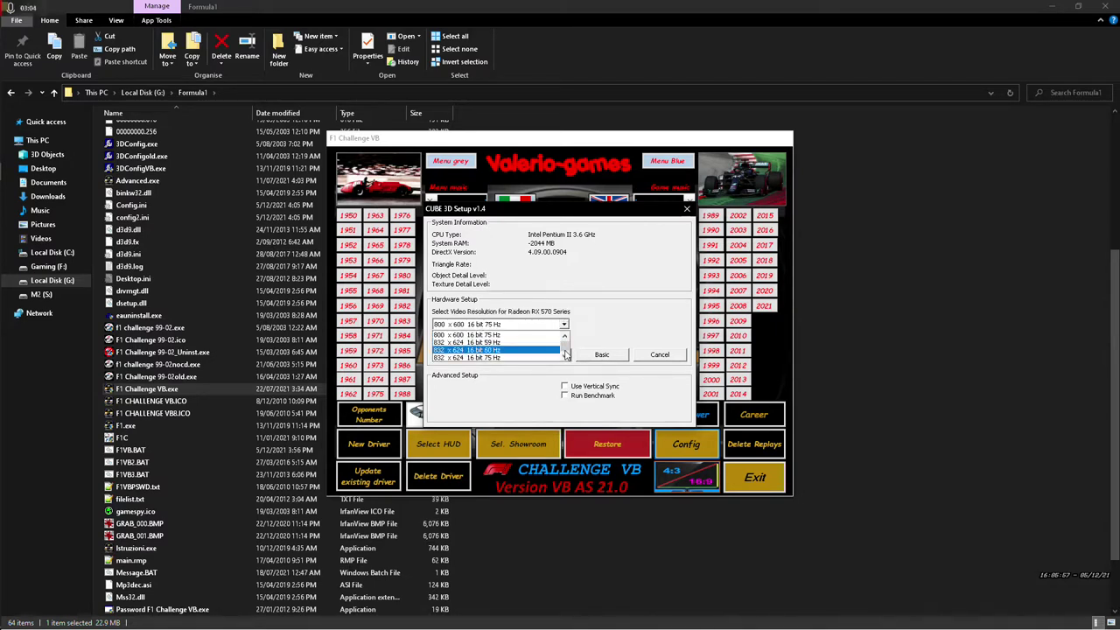
left_click(565, 357)
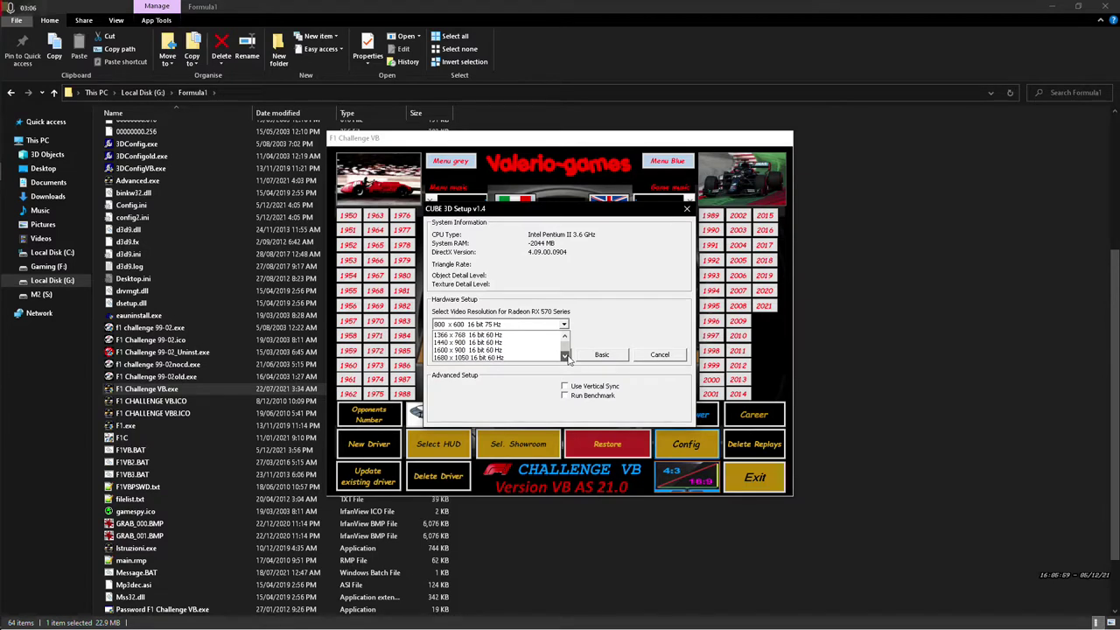
left_click(564, 357)
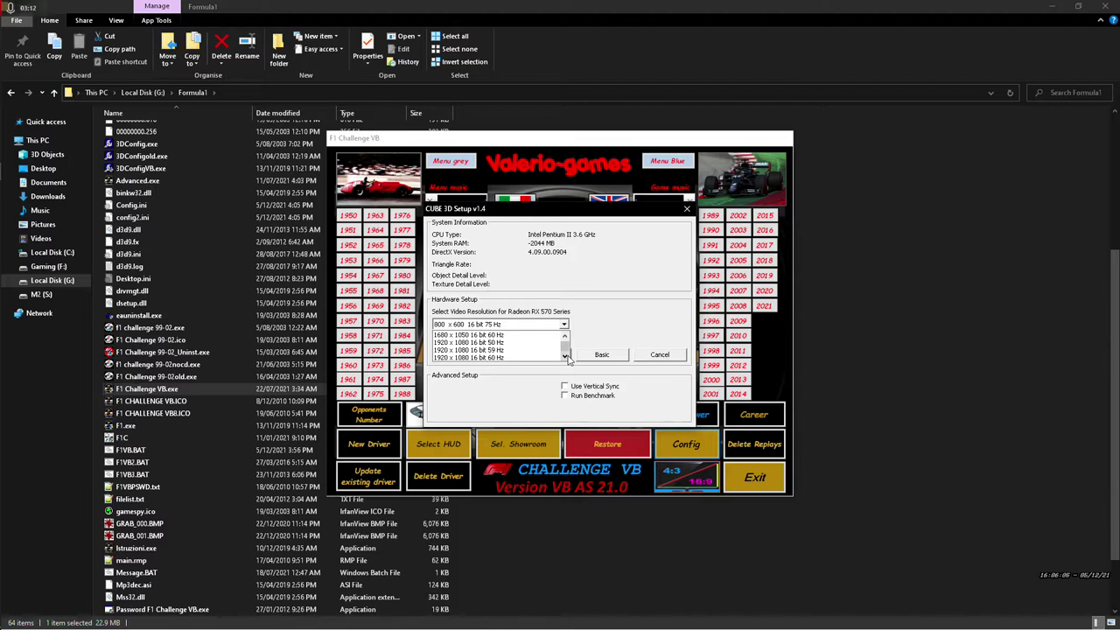
left_click(565, 357)
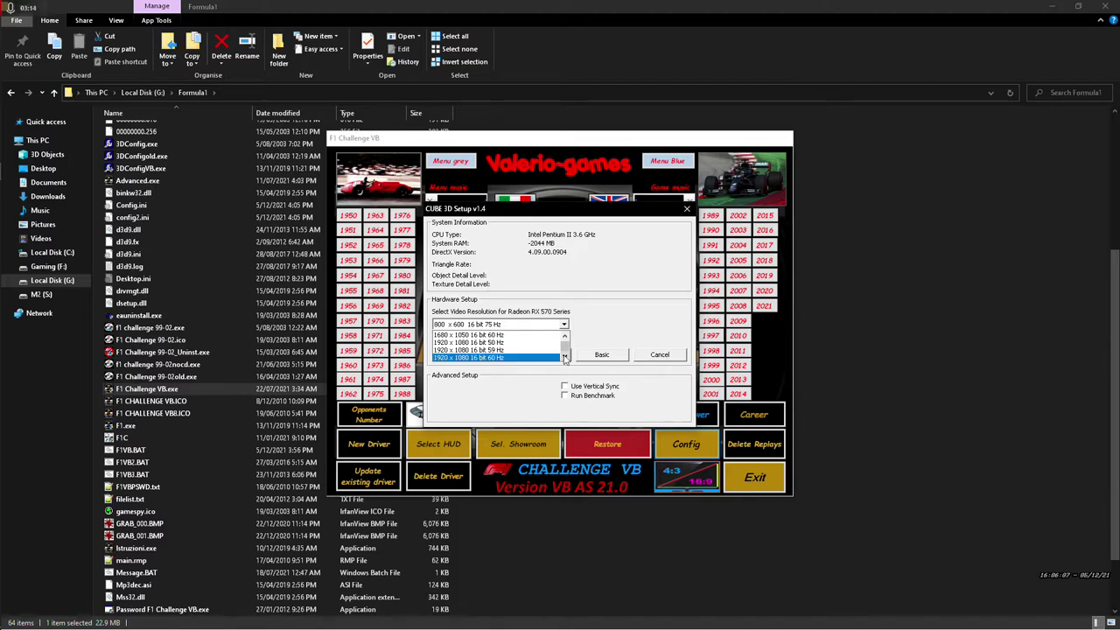
scroll(565, 354, "up", 5)
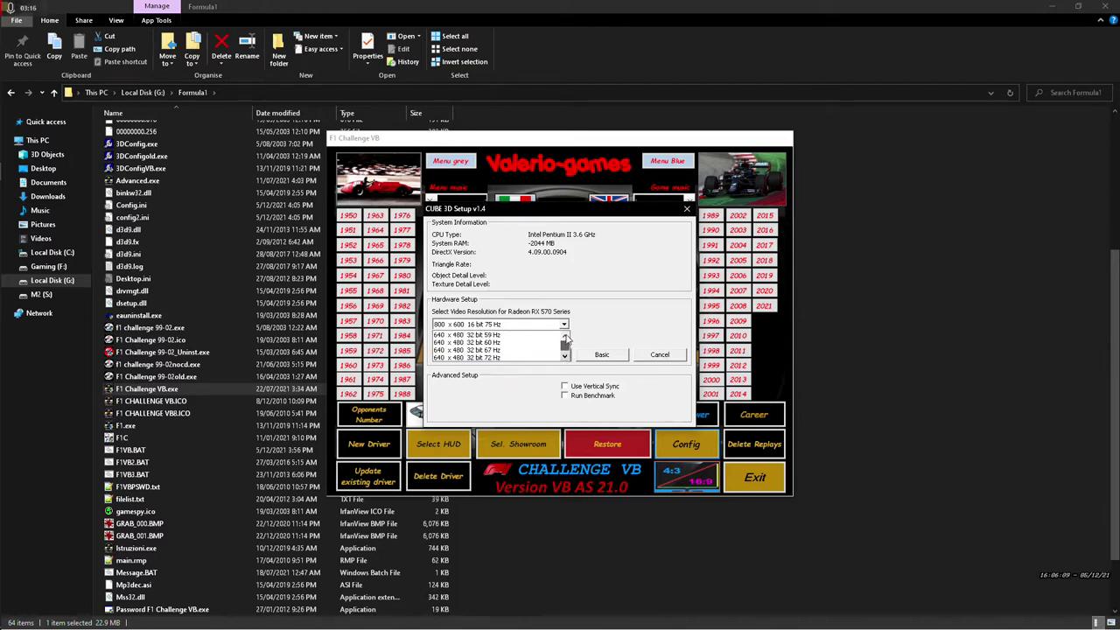
scroll(527, 344, "up", 5)
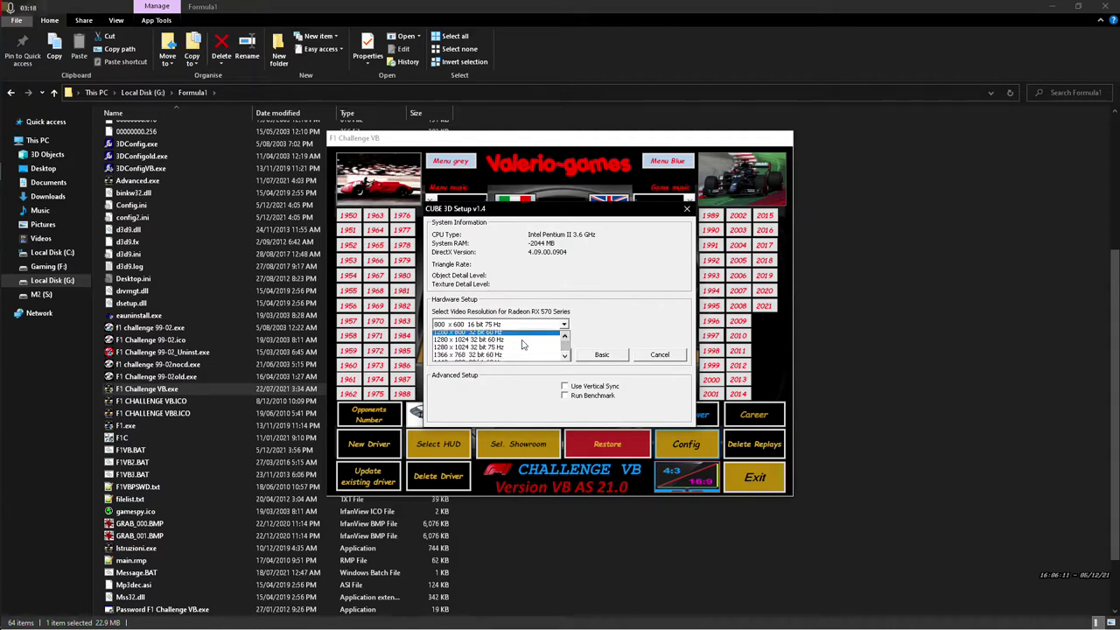
scroll(517, 346, "up", 3)
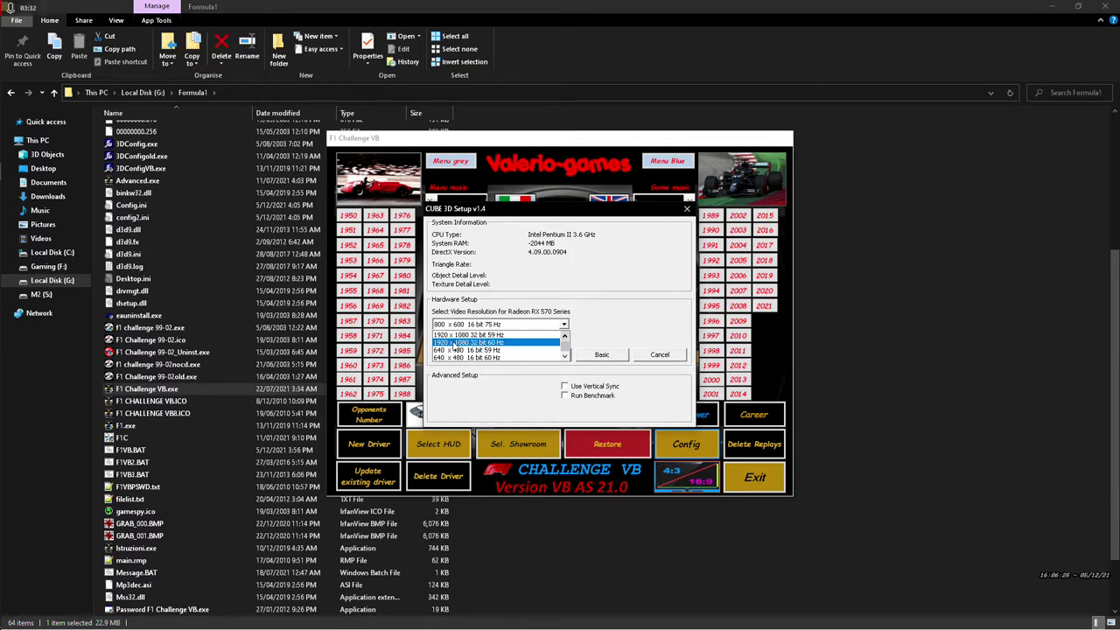
left_click(448, 342)
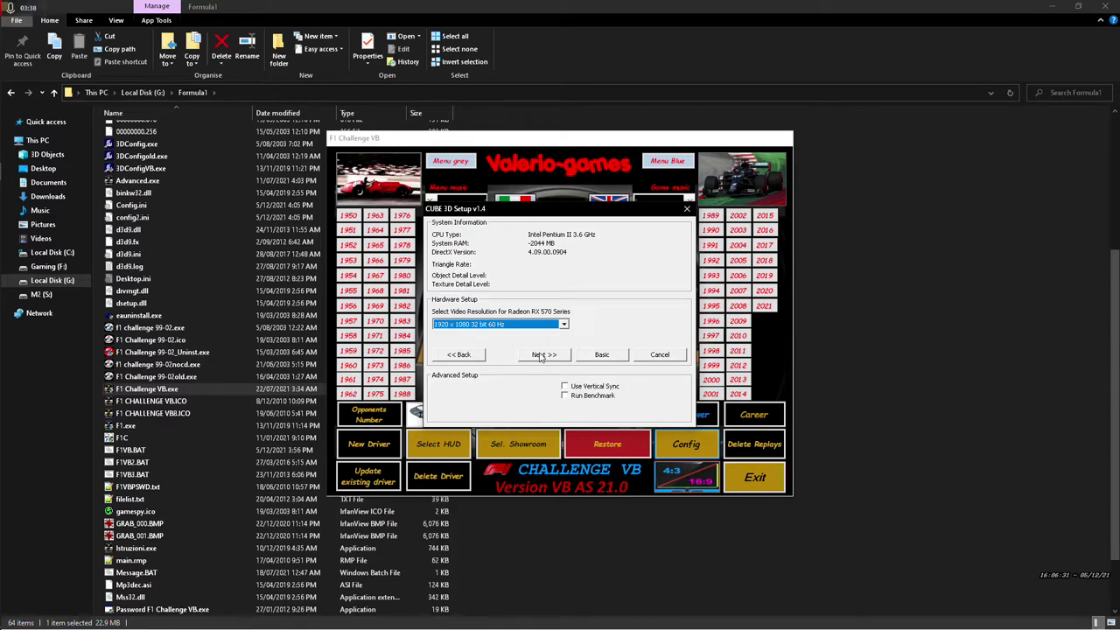
left_click(542, 355)
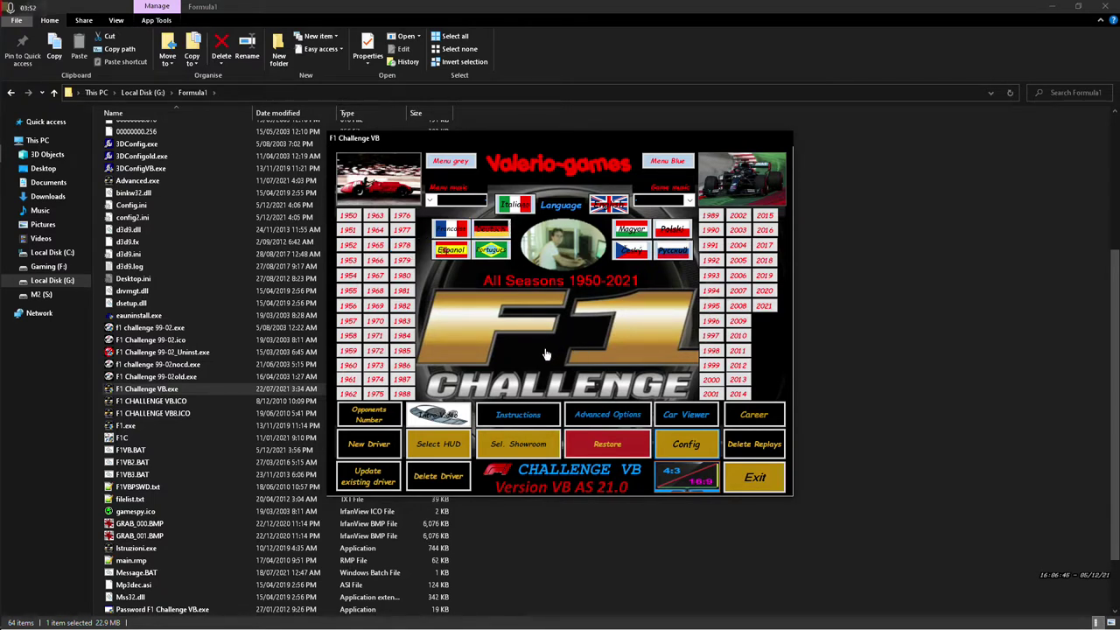
mouse_move(536, 143)
left_mouse_down()
mouse_move(658, 118)
mouse_move(517, 136)
left_mouse_up()
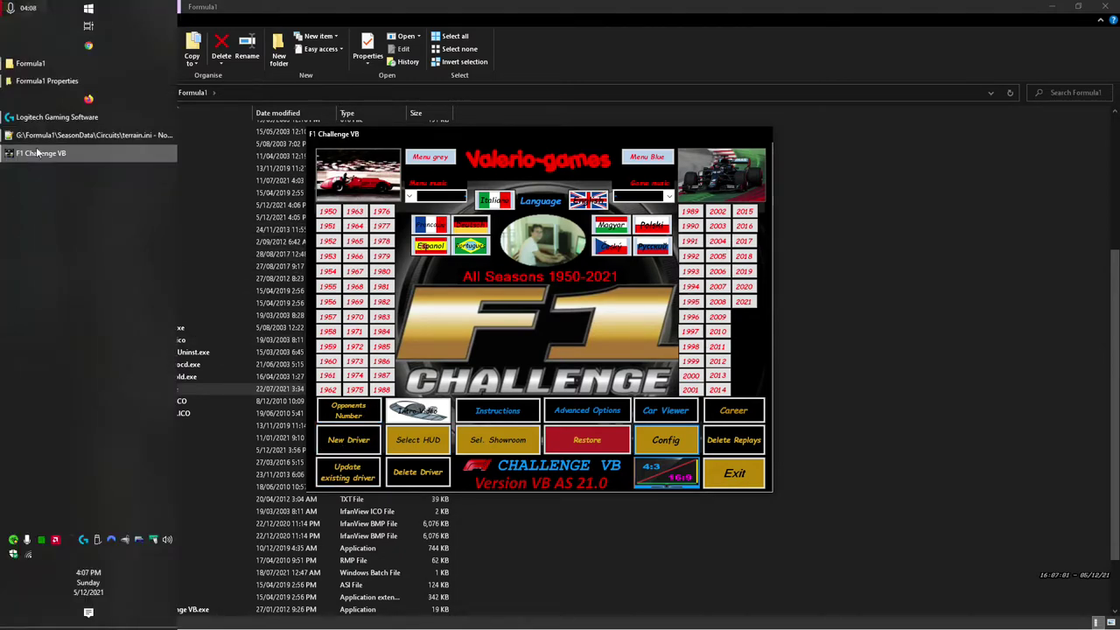
Switch to Notepad++, decline reloading the driver's 1988 .PLR player file, and save the version held in the editor
left_click(158, 136)
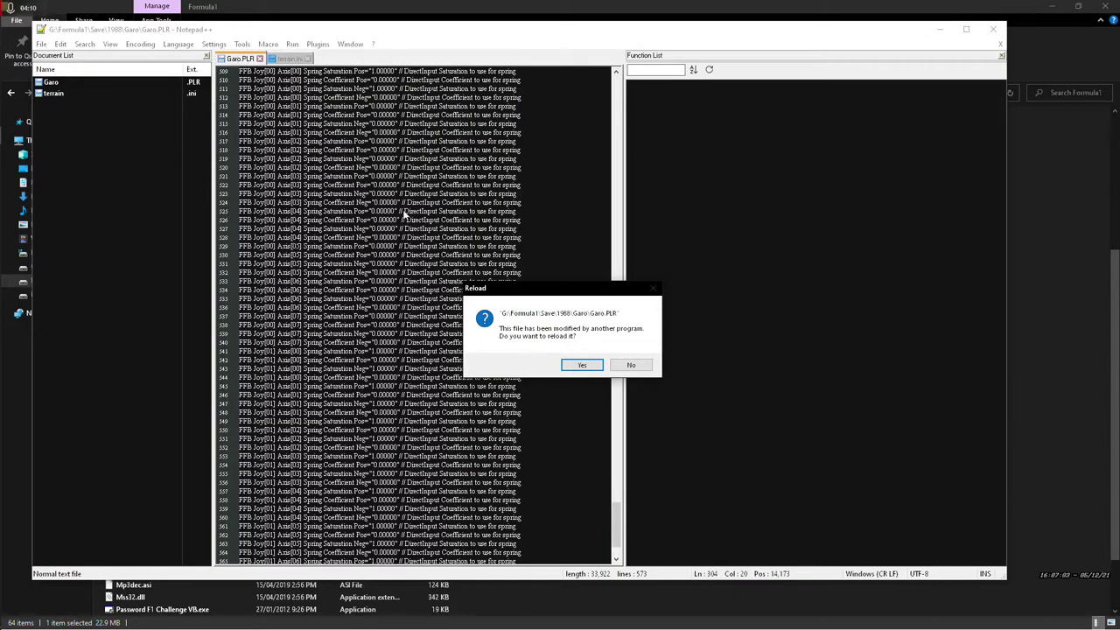
left_click(619, 367)
left_click(560, 342)
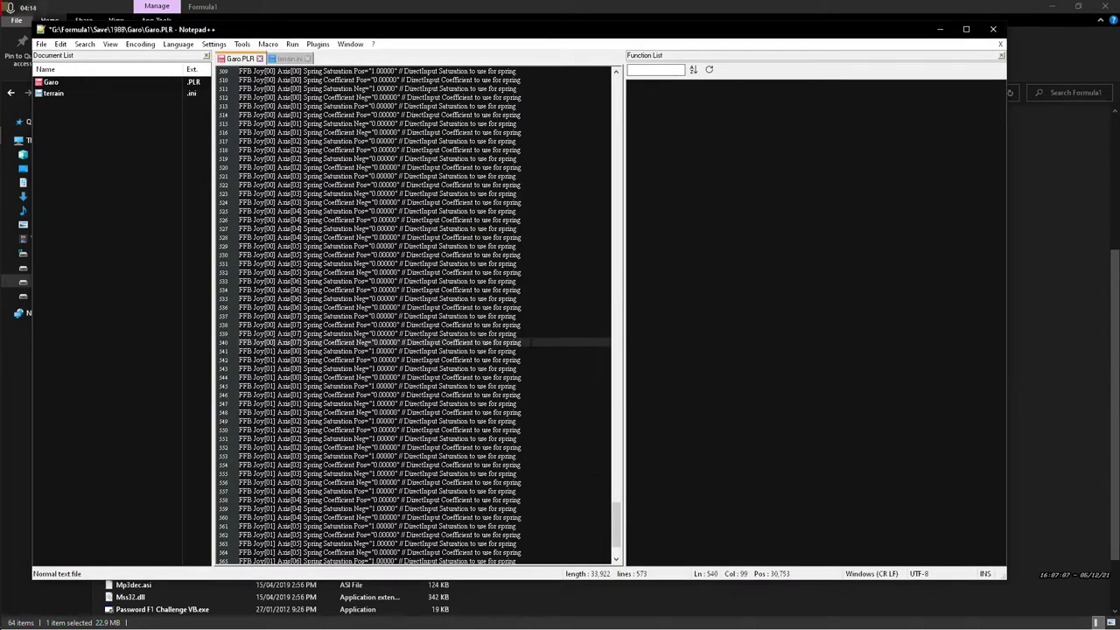
key("ctrl+s")
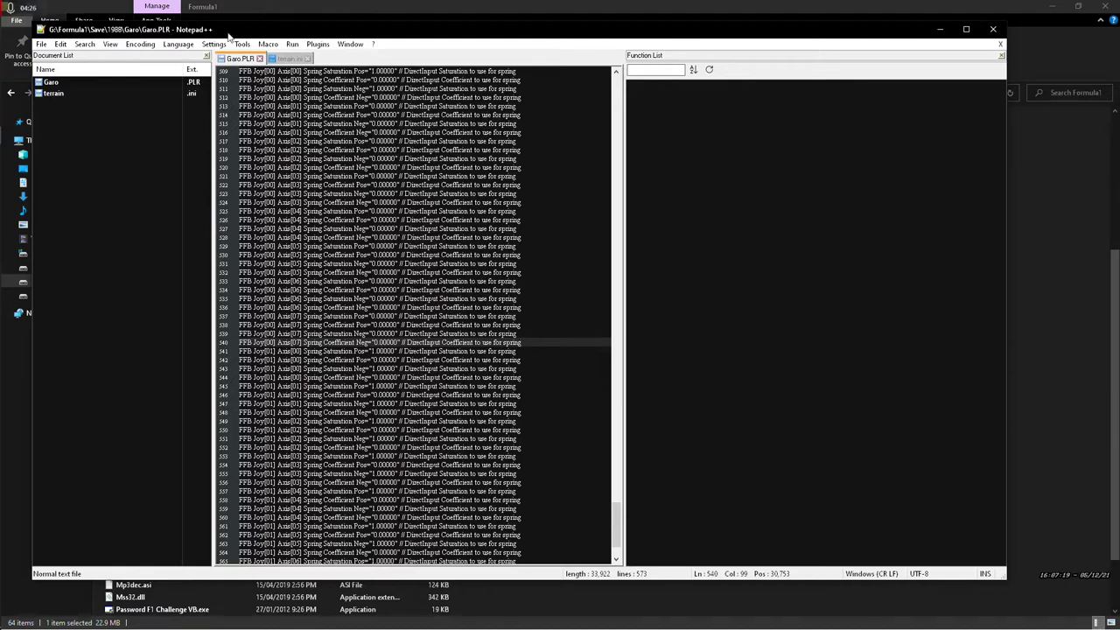
left_click_drag(617, 512, 617, 78)
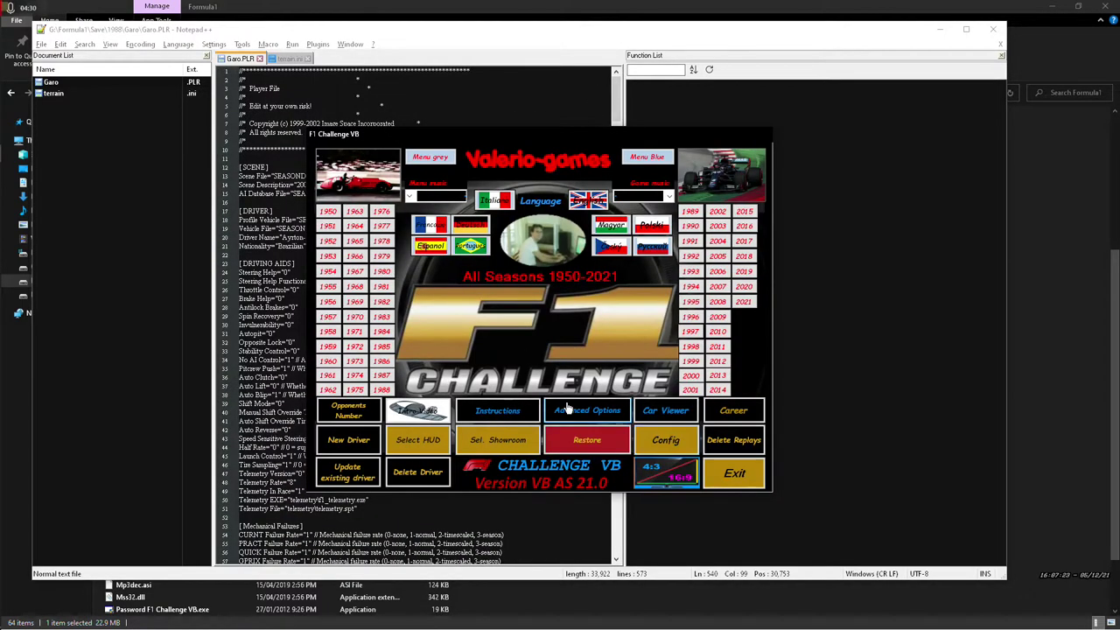
Switch to the F1 Challenge VB launcher and copy the video options to the driver's profile by entering the driver's name in Advanced Options
left_click(569, 409)
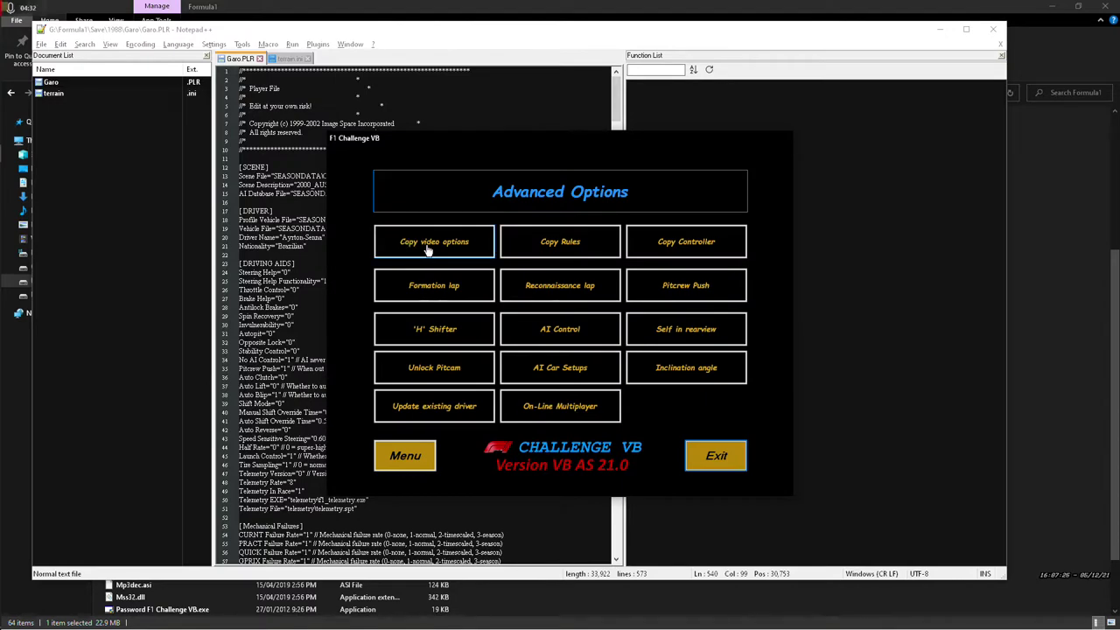
left_click(428, 250)
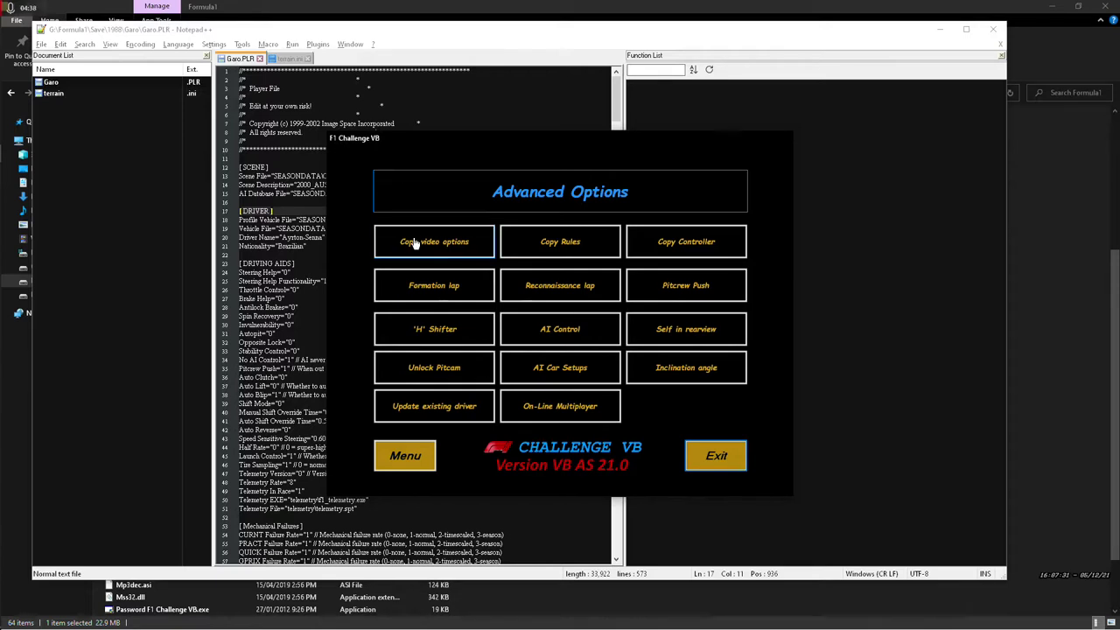
left_click(410, 244)
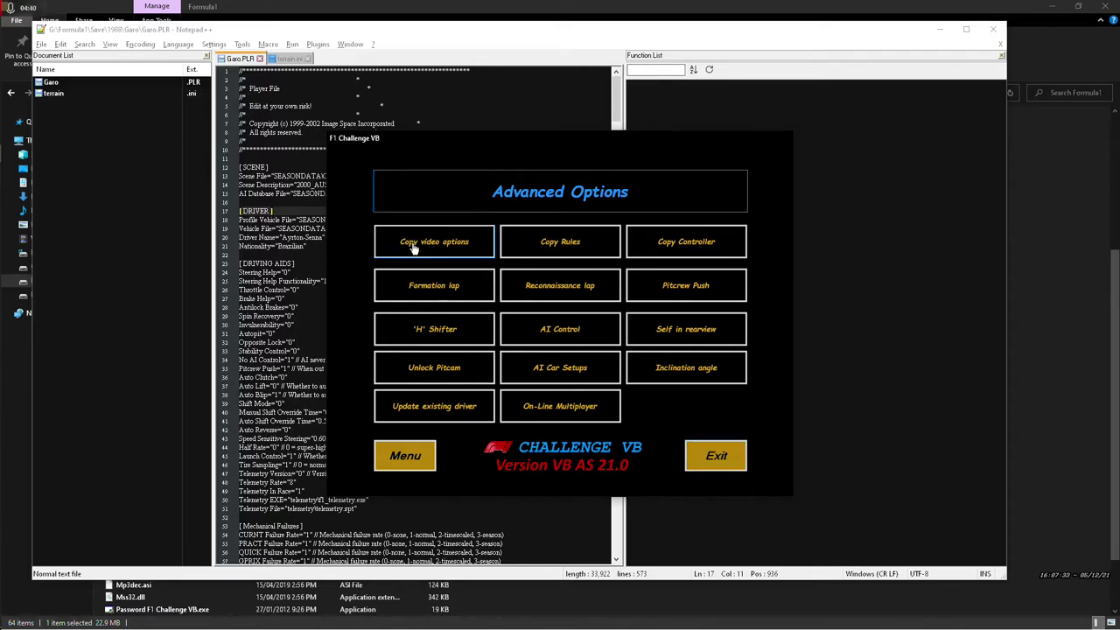
left_click(644, 358)
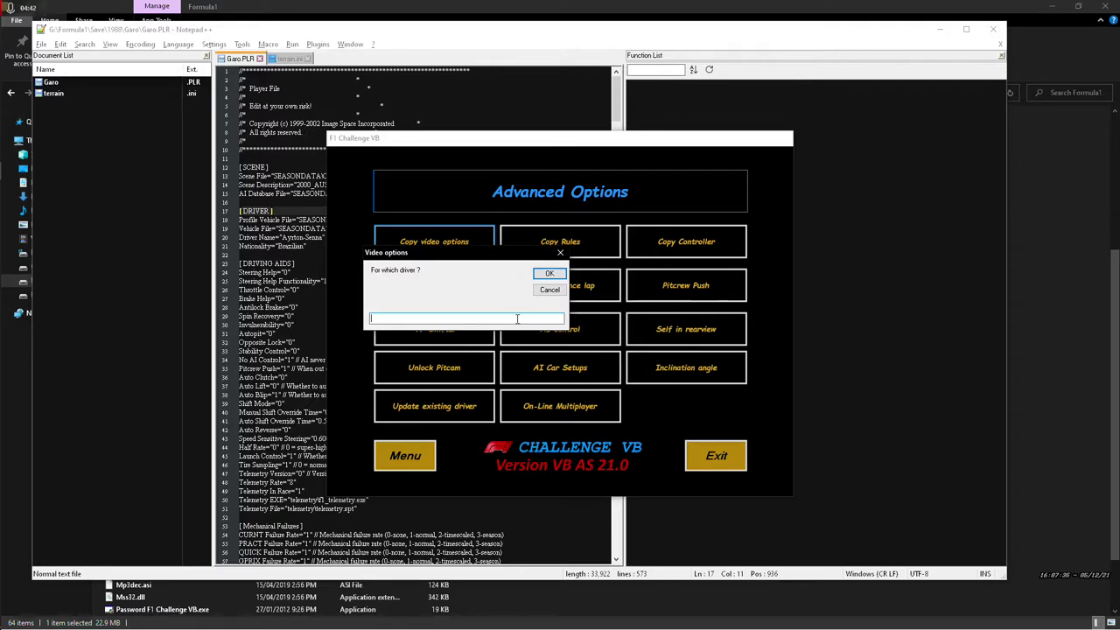
type("Garo")
key("Return")
key("Return")
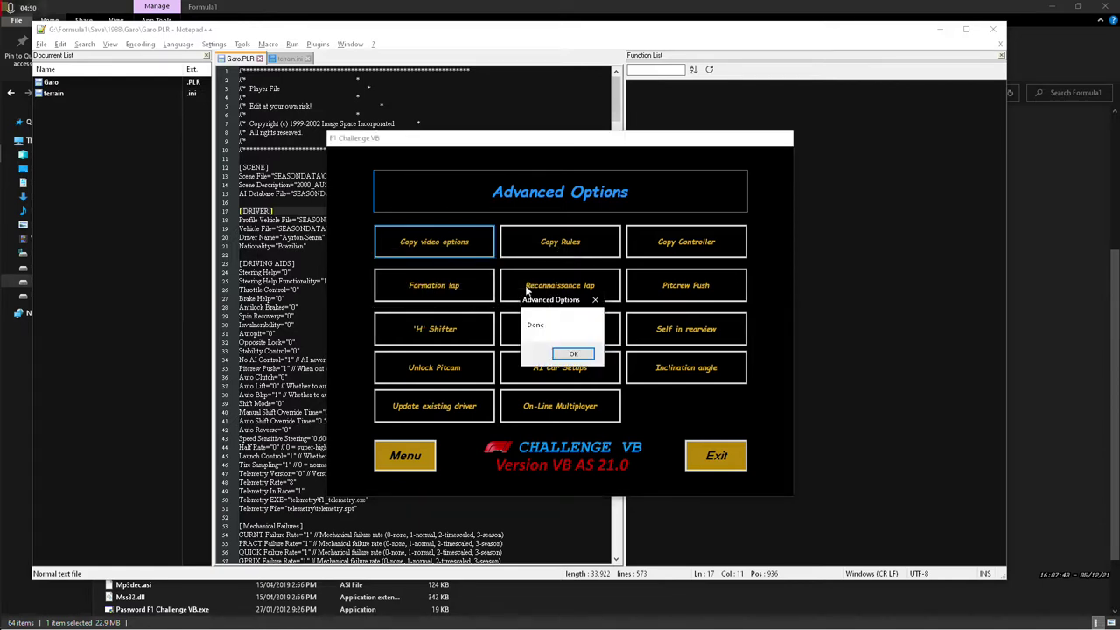
left_click(567, 352)
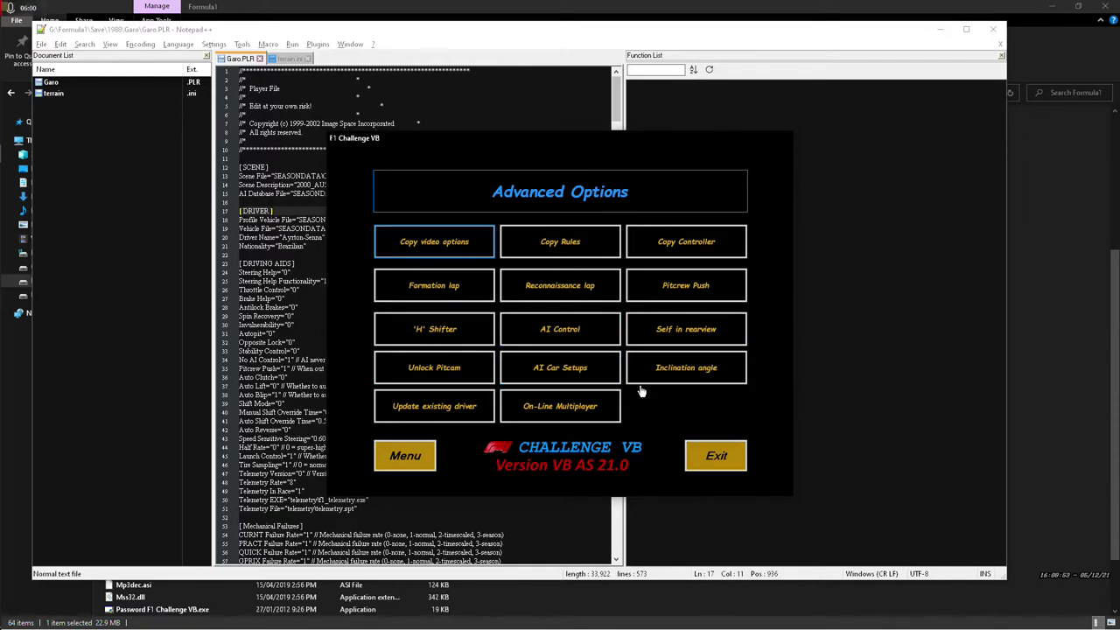
View the AI Car Setups and Inclination angle prompts, cancel both, and return to the launcher's main menu
left_click(547, 369)
left_click(538, 295)
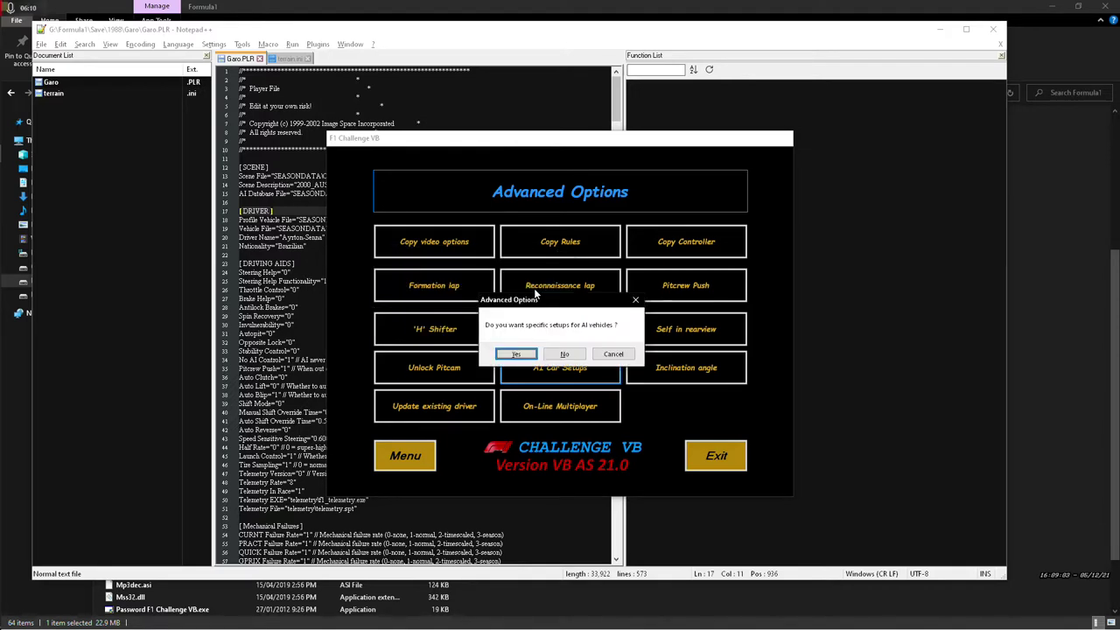
left_click(617, 355)
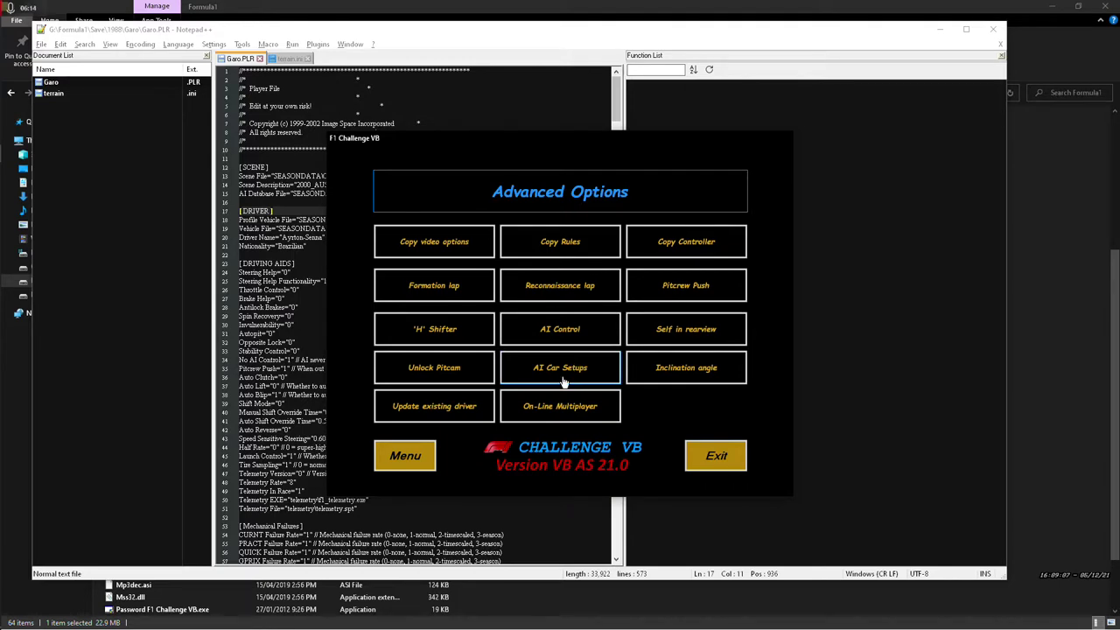
left_click(686, 375)
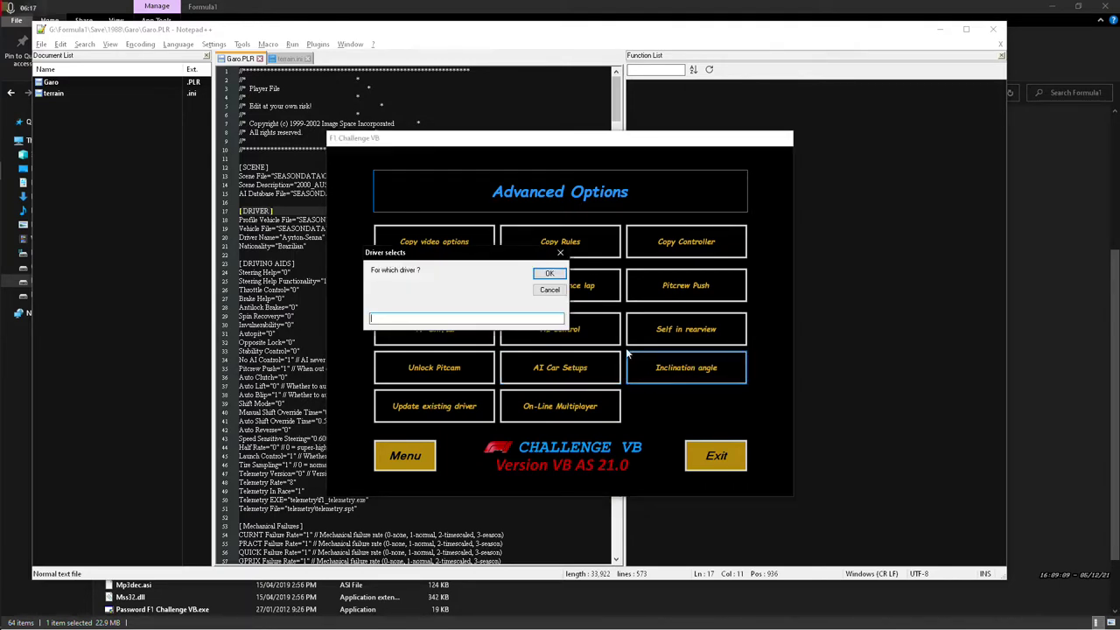
left_click(533, 276)
left_click(551, 291)
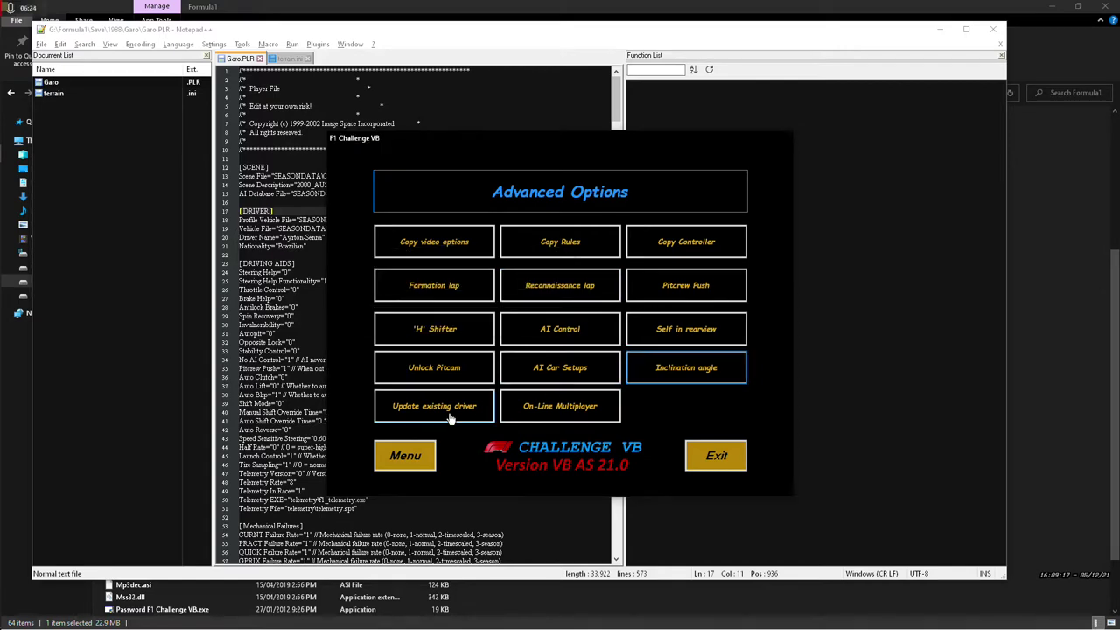
left_click(410, 456)
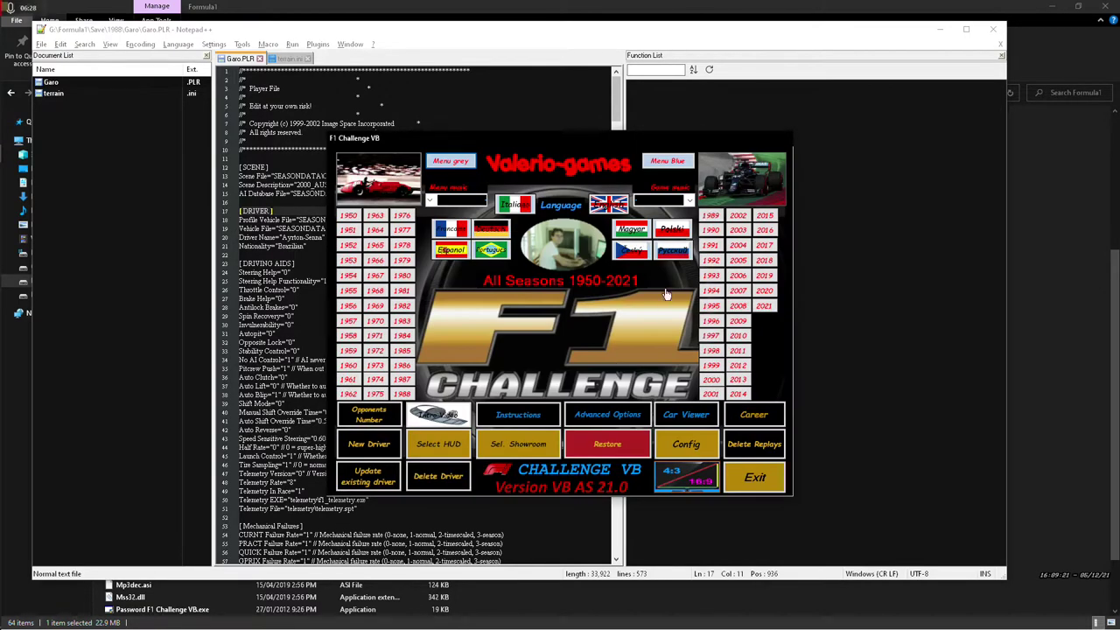
Decline the repeated reload of the .PLR player file in Notepad++ and save the editor's version again
left_click(631, 364)
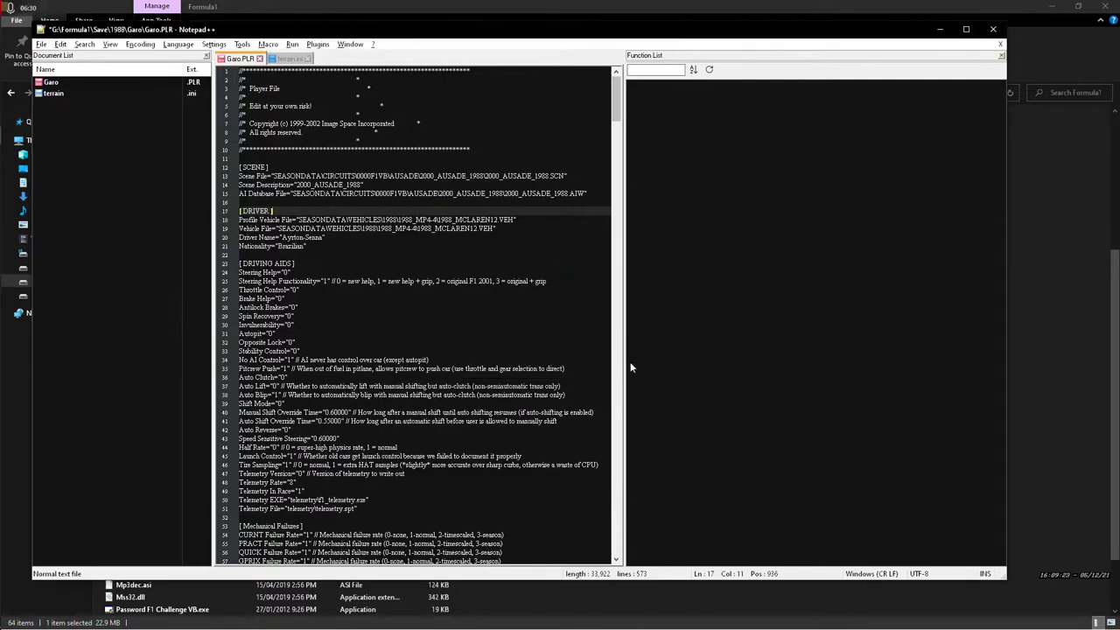
left_click(513, 272)
key("ctrl+s")
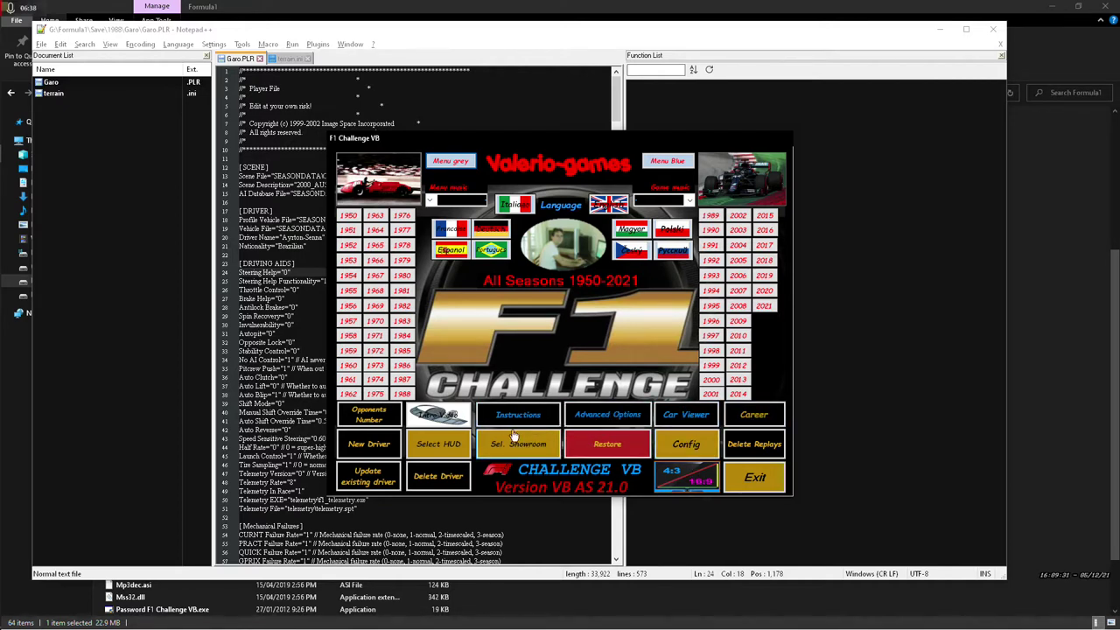
Review the DRIVING AIDS section of the .PLR player file, highlighting the entries from Steering Help through Telemetry File
left_click(680, 438)
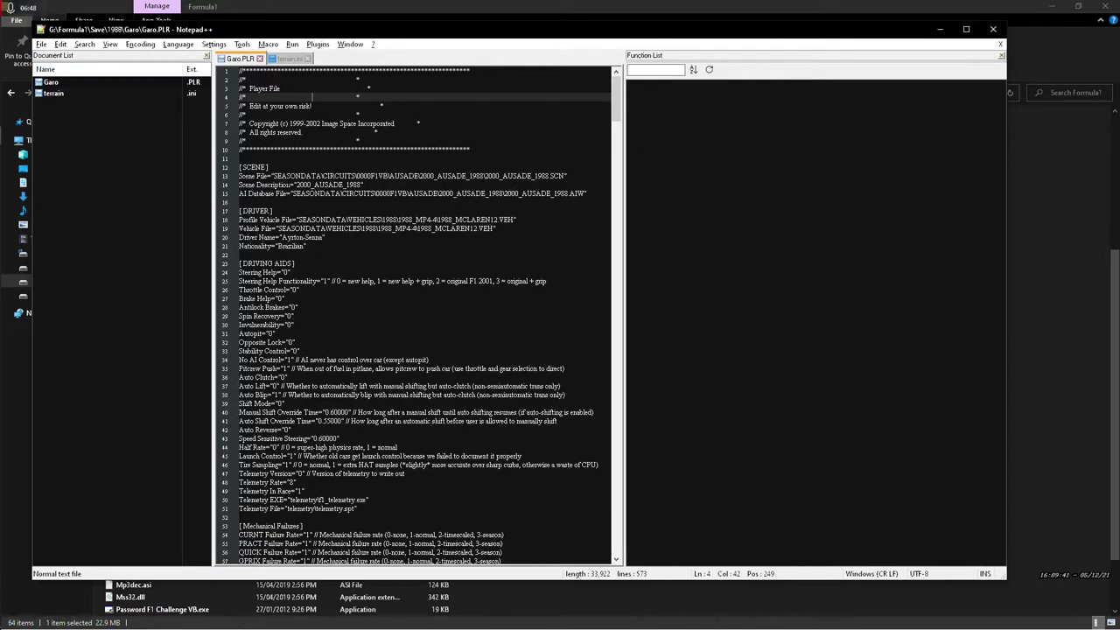
left_click(282, 167)
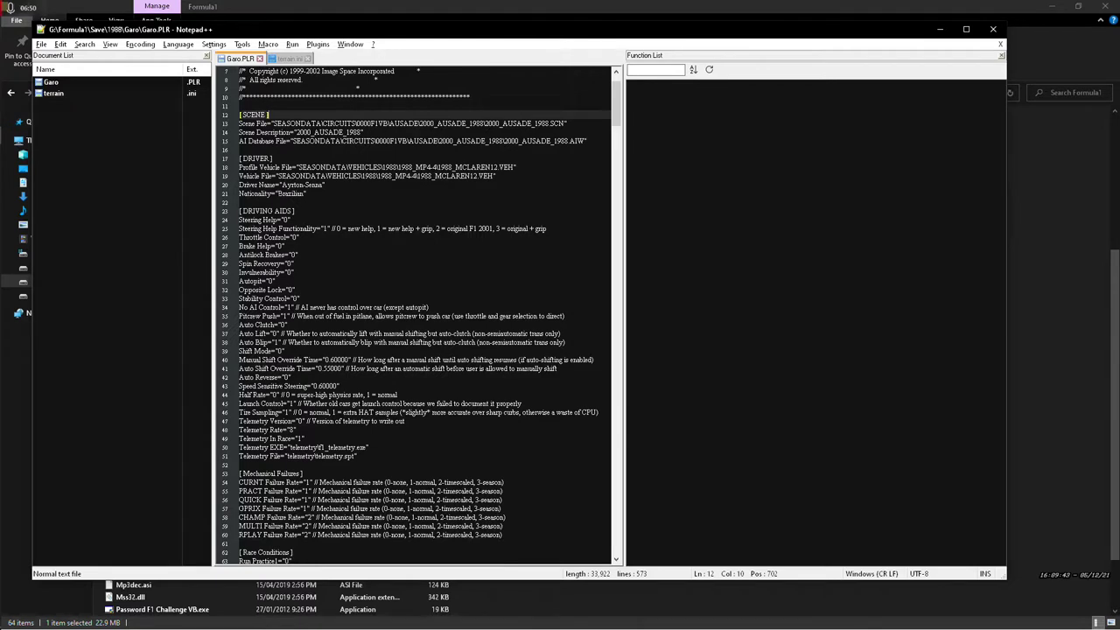
left_click_drag(239, 220, 356, 456)
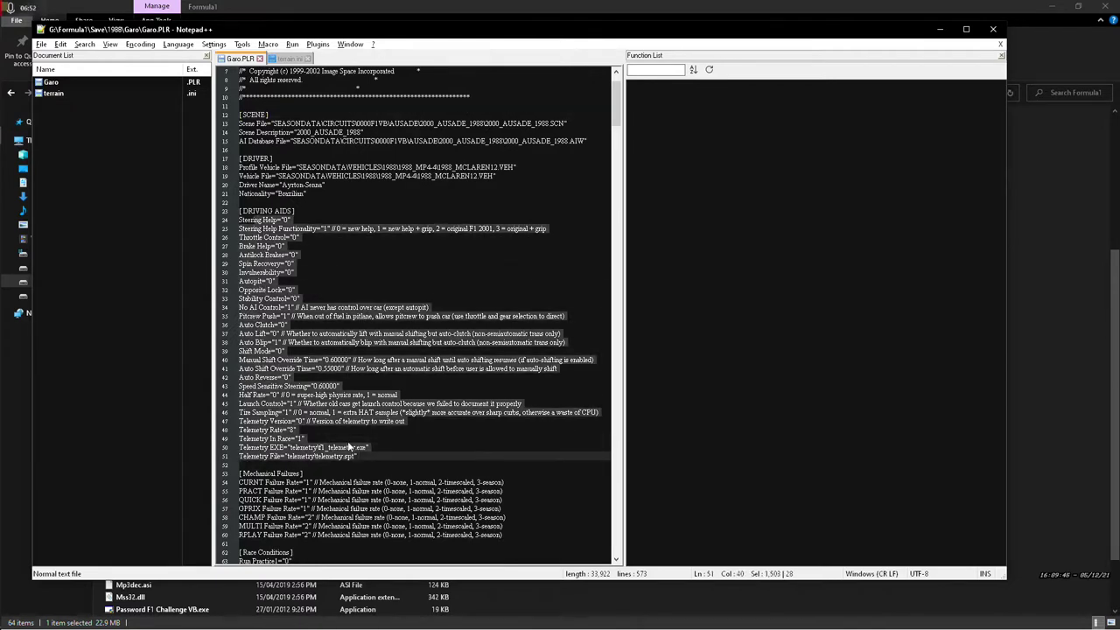
Examine the Pitcrew Push and Auto Clutch entries in the DRIVING AIDS section, selecting the Auto Clutch name and value
left_click(277, 229)
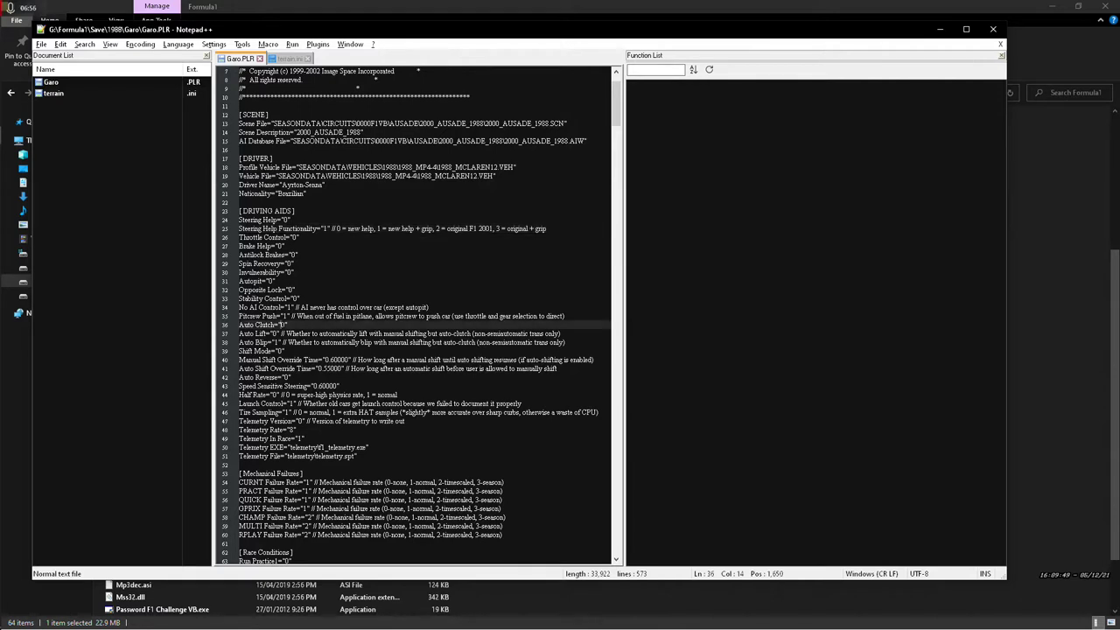
double_click(250, 315)
double_click(245, 325)
key("ctrl+shift+Right")
key("ctrl+shift+Right")
key("Right")
key("Right")
key("Right")
key("shift+Left")
left_click(288, 324)
left_click(262, 325)
Examine the Auto Lift, Auto Blip and Shift Mode entries, highlighting the Auto Blip value
left_click(258, 333)
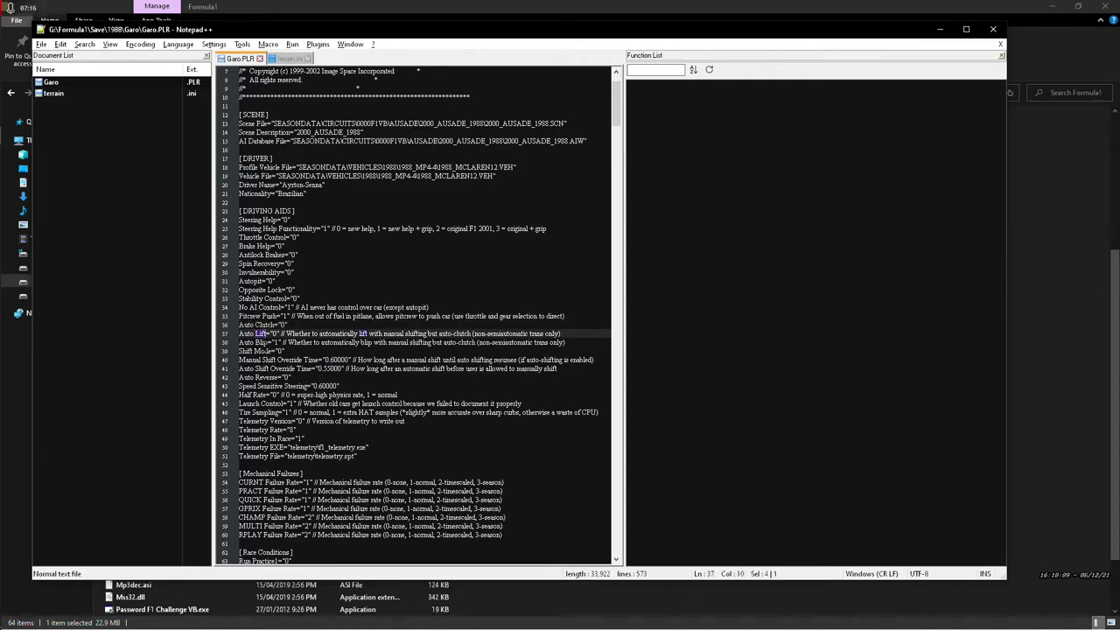
double_click(262, 342)
left_click_drag(273, 343, 280, 343)
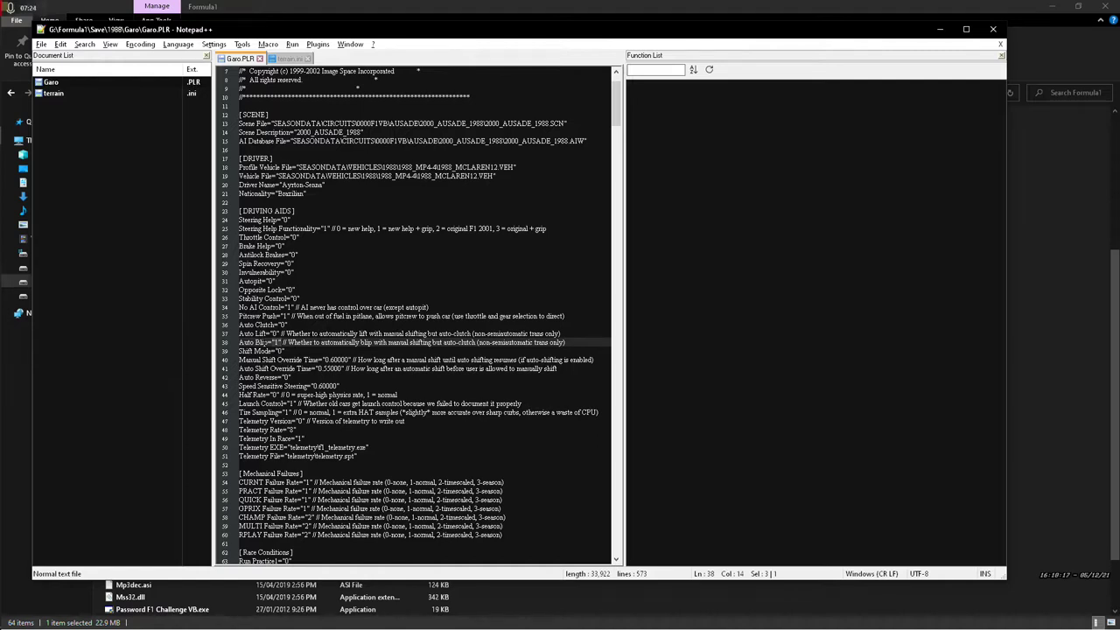
mouse_move(268, 342)
left_mouse_down()
mouse_move(286, 342)
mouse_move(273, 342)
left_mouse_up()
key("shift+Right")
key("shift+Right")
key("Down")
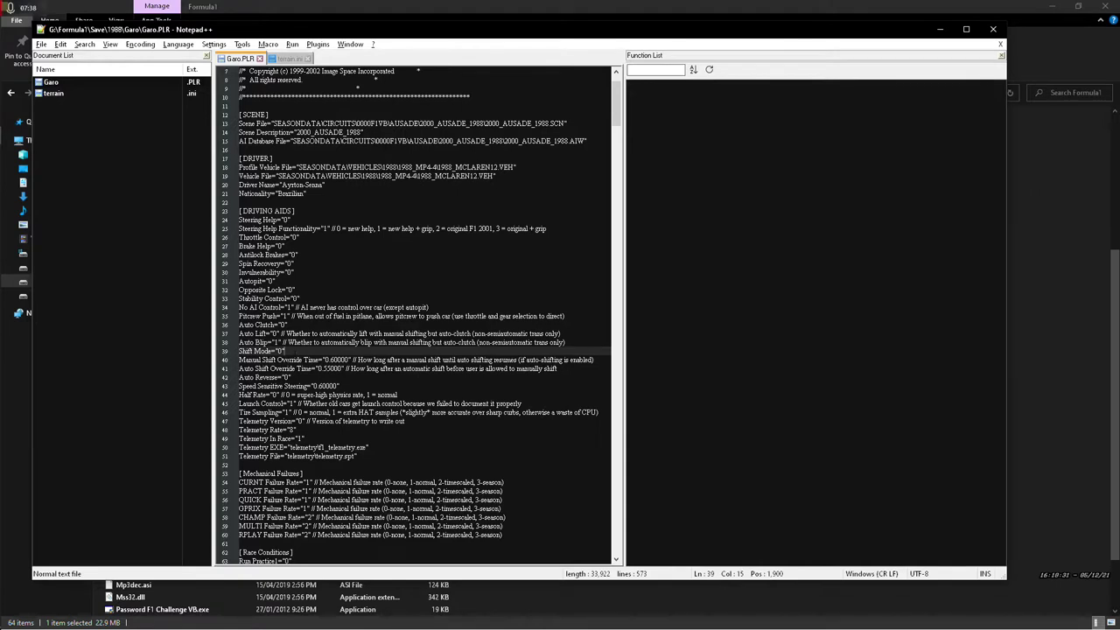
Examine the Auto Reverse entry in the DRIVING AIDS section and highlight its value
scroll(425, 315, "down", 2)
key("Down")
key("Down")
key("Down")
key("shift+Right")
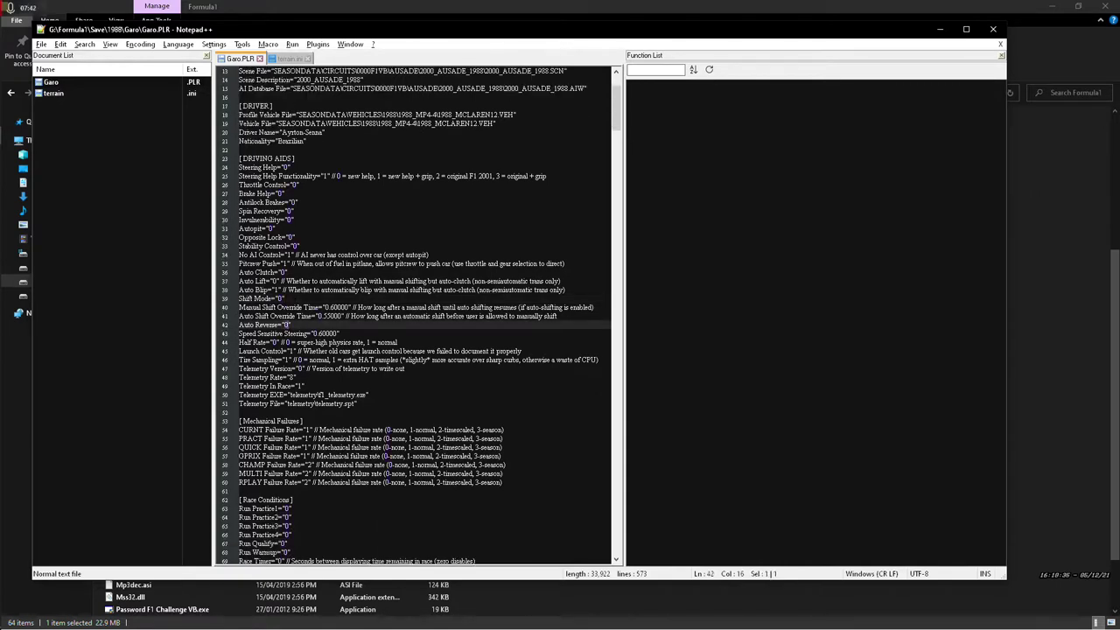
left_click_drag(265, 325, 292, 325)
Review the Speed Sensitive Steering, Half Rate, Tire Sampling and Telemetry Rate entries, highlighting the Half Rate and Tire Sampling comments
scroll(292, 325, "down", 3)
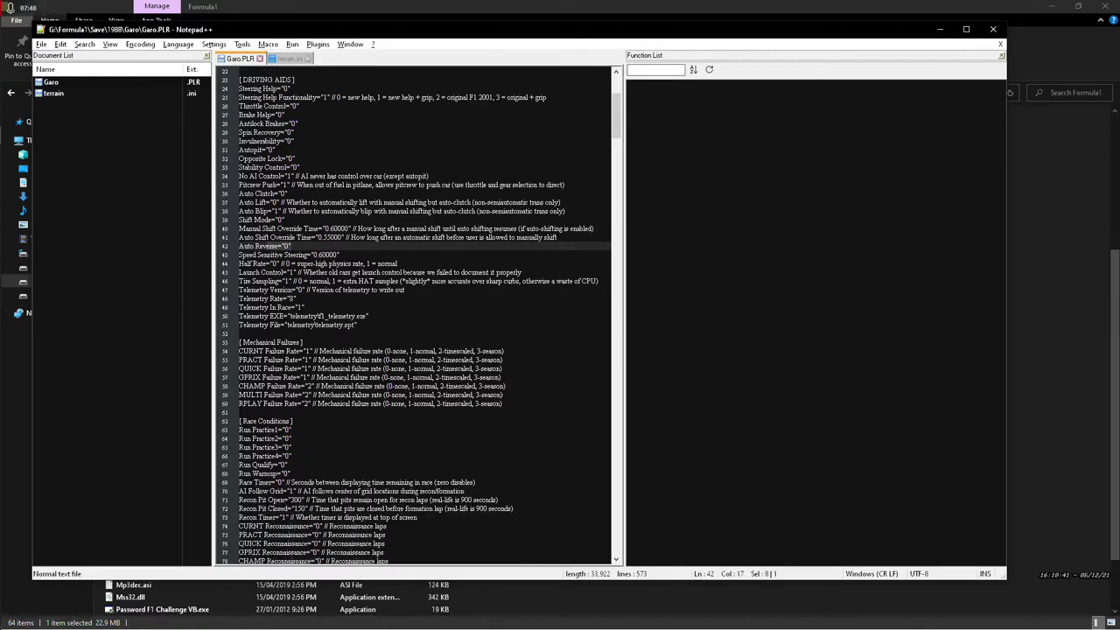
left_click_drag(248, 272, 289, 255)
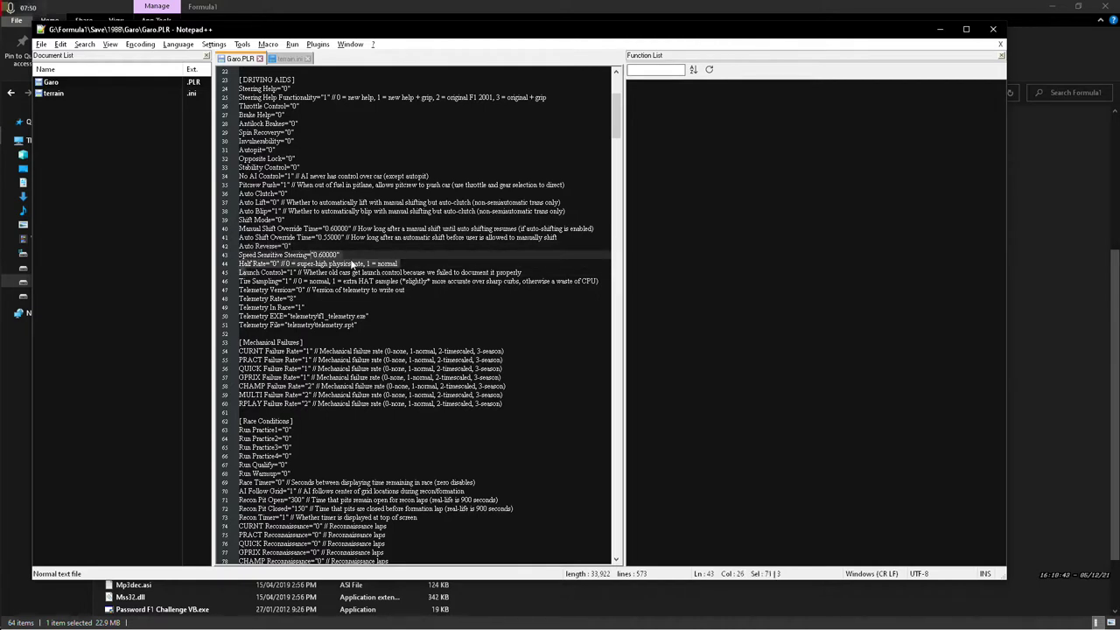
left_click_drag(362, 265, 243, 264)
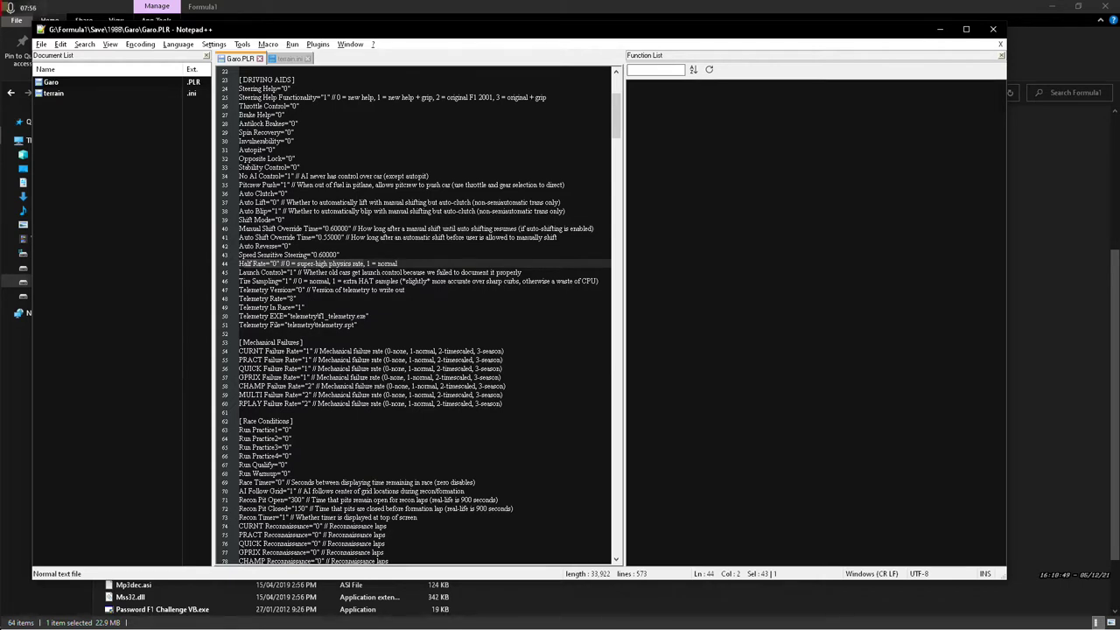
left_click(301, 281)
left_click_drag(333, 281, 508, 281)
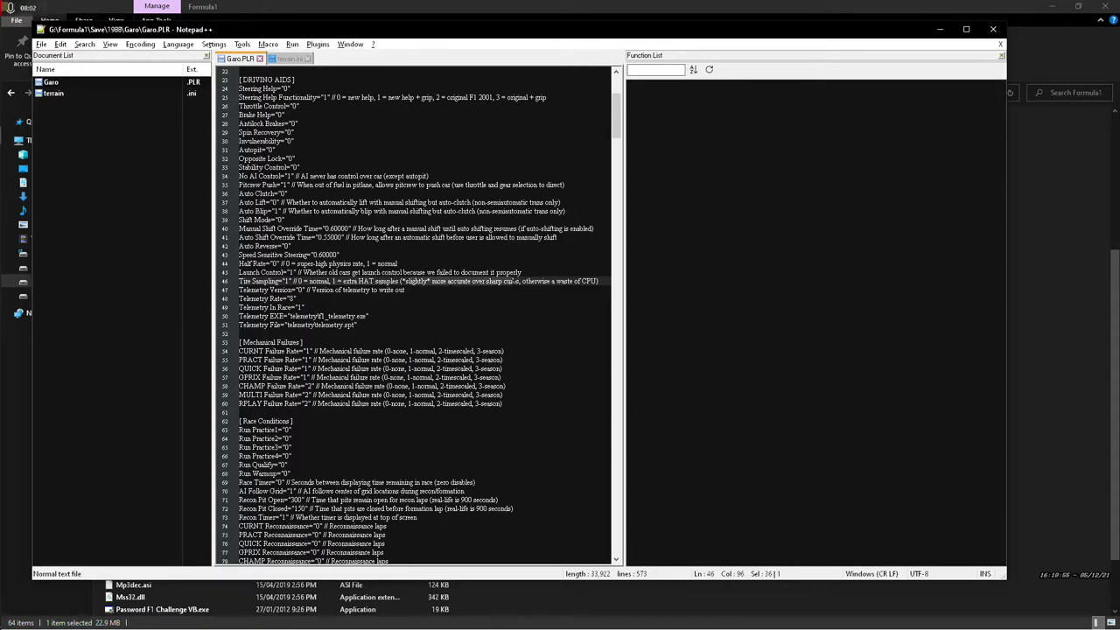
left_click(297, 298)
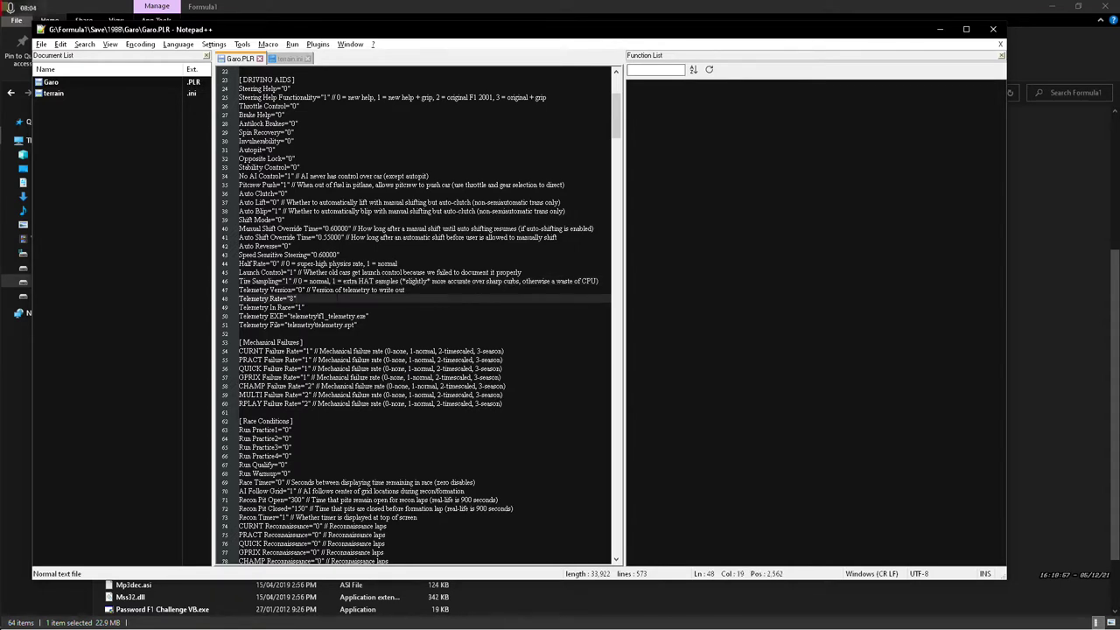
Review the Mechanical Failures section, highlighting the failure rate entries from CURNT through CHAMP
scroll(425, 315, "down", 3)
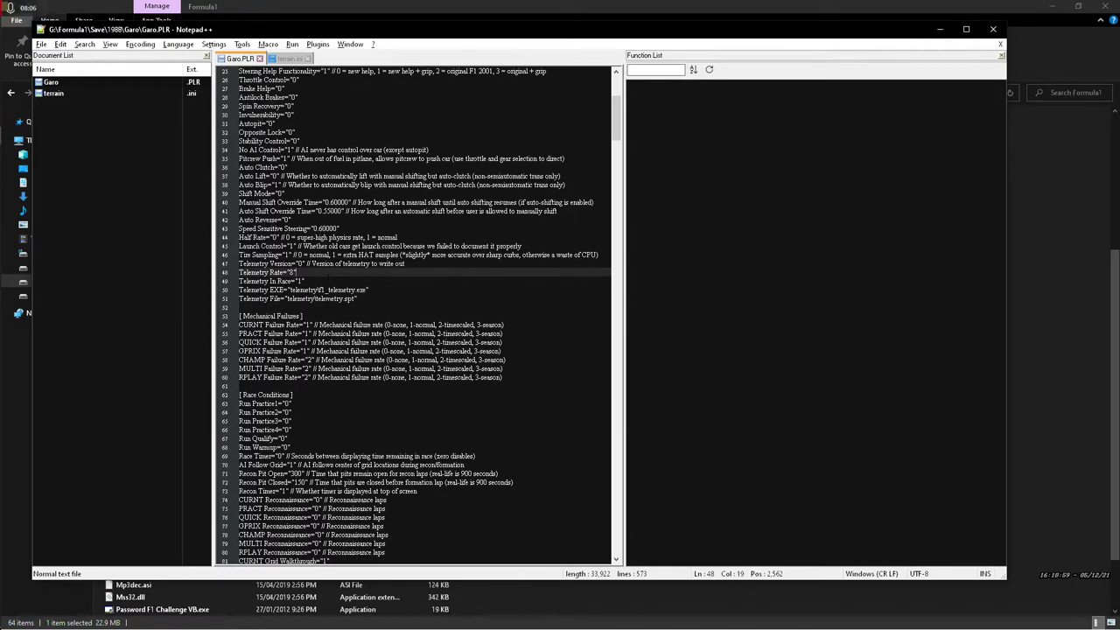
scroll(411, 315, "down", 2)
left_click_drag(239, 219, 287, 254)
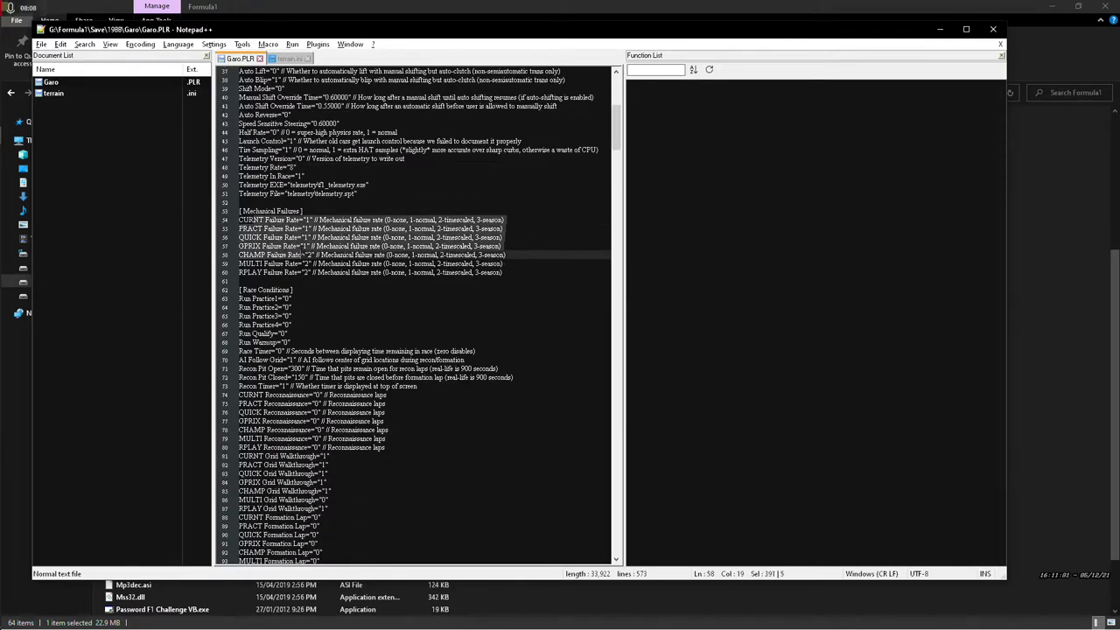
Review the Race Conditions section from the practice, qualifying and warmup entries through the flag rules and weather entries
scroll(411, 315, "down", 2)
scroll(411, 315, "down", 2)
left_click_drag(239, 185, 291, 237)
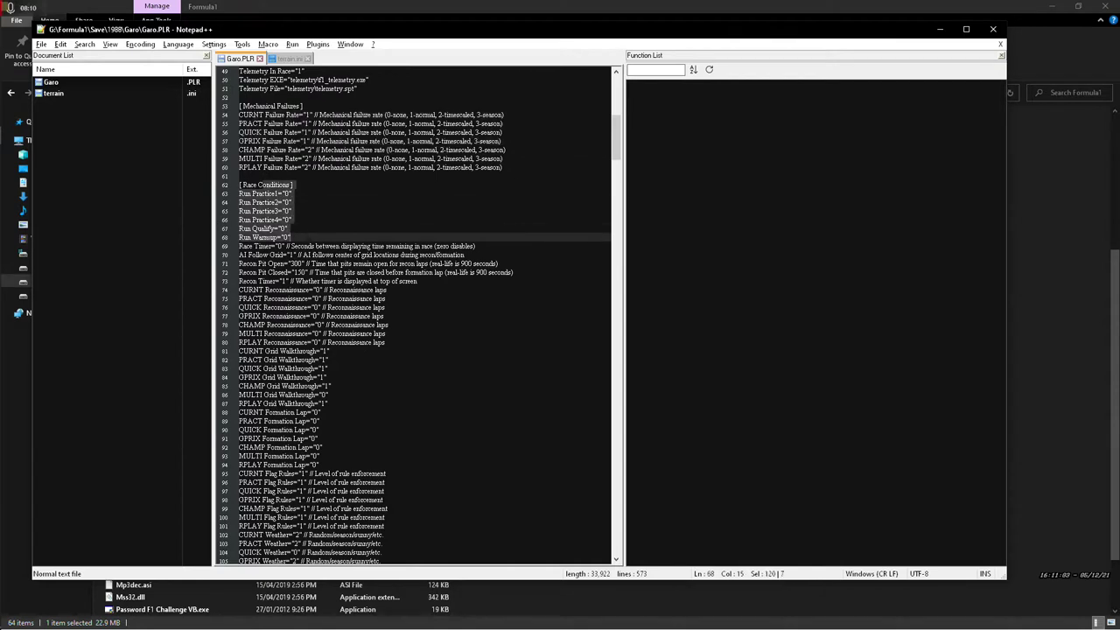
scroll(411, 315, "down", 2)
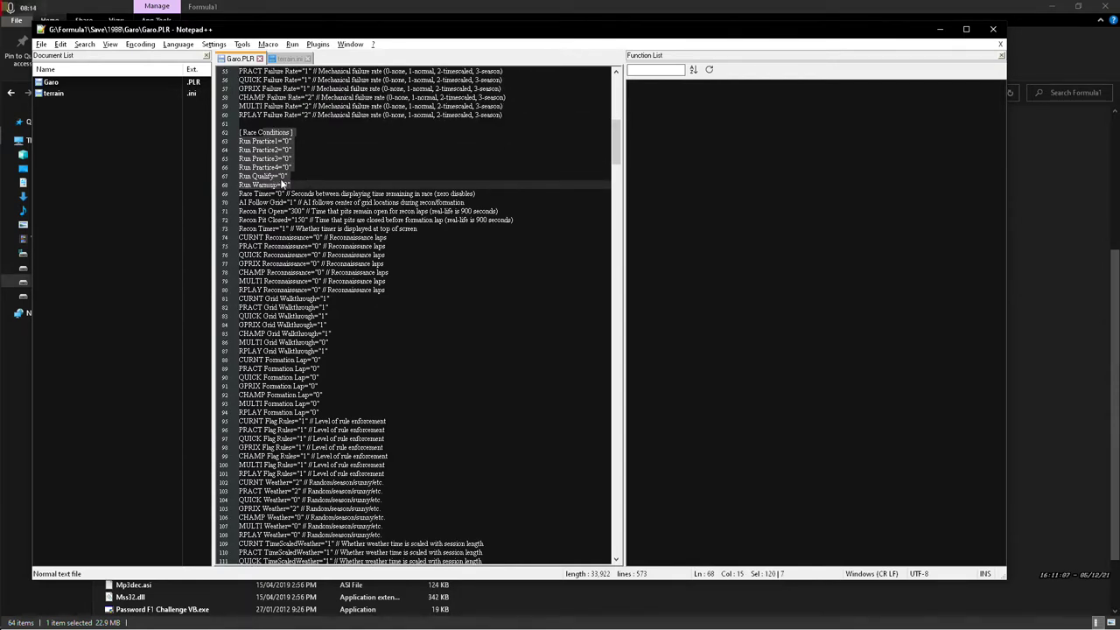
scroll(285, 185, "down", 2)
scroll(286, 184, "up", 1)
scroll(420, 315, "down", 3)
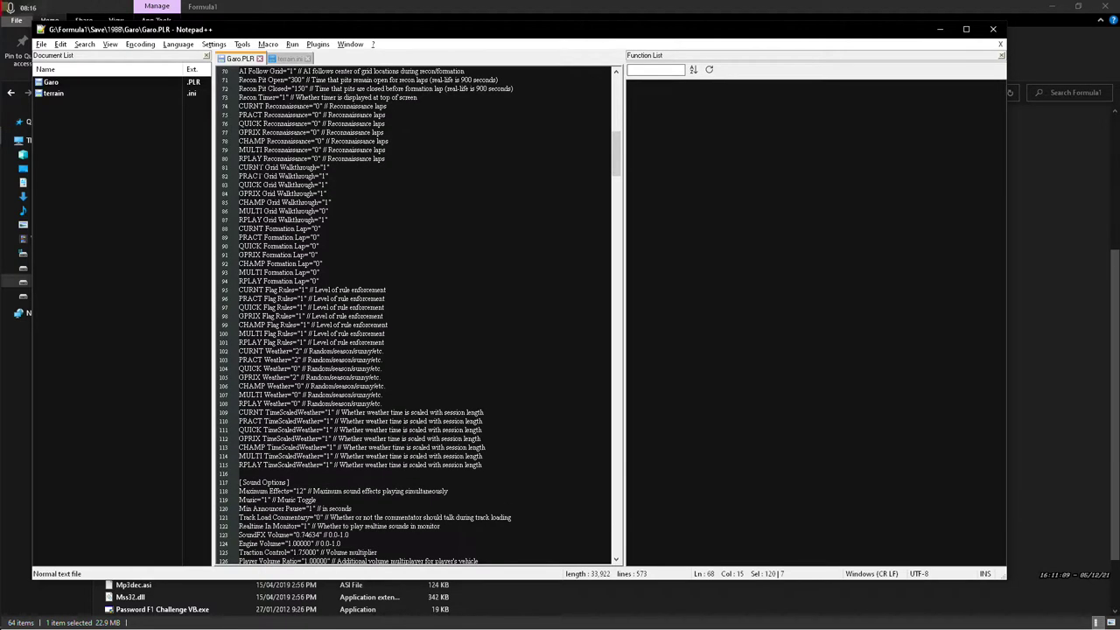
scroll(416, 316, "down", 8)
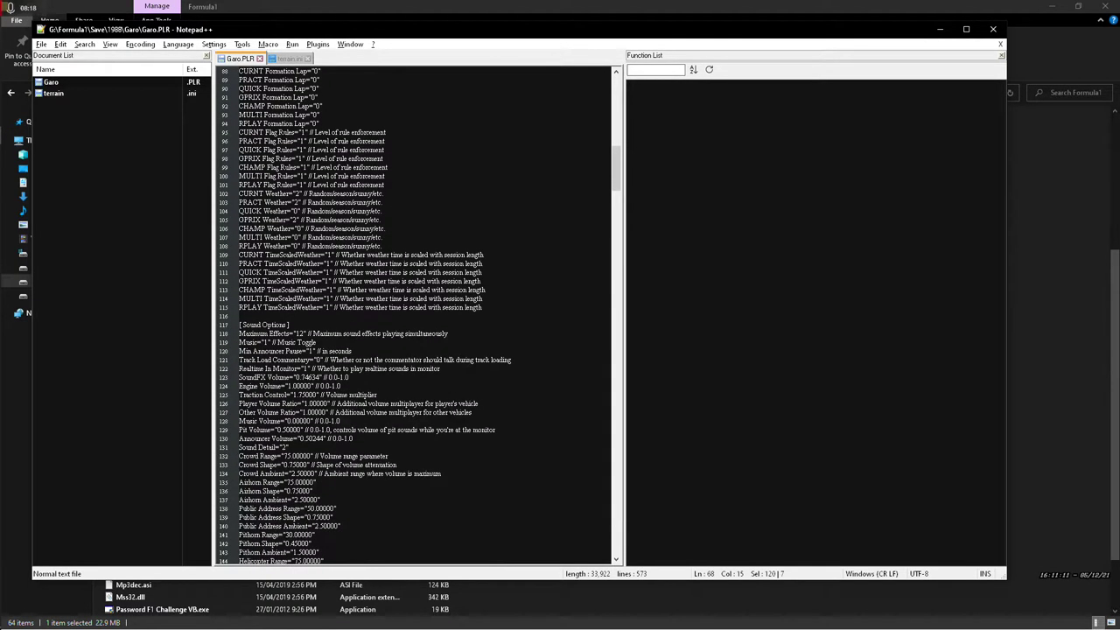
Review the Sound Options section, highlighting the Maximum Effects, Min Announcer Pause and Music Volume values
scroll(416, 316, "down", 2)
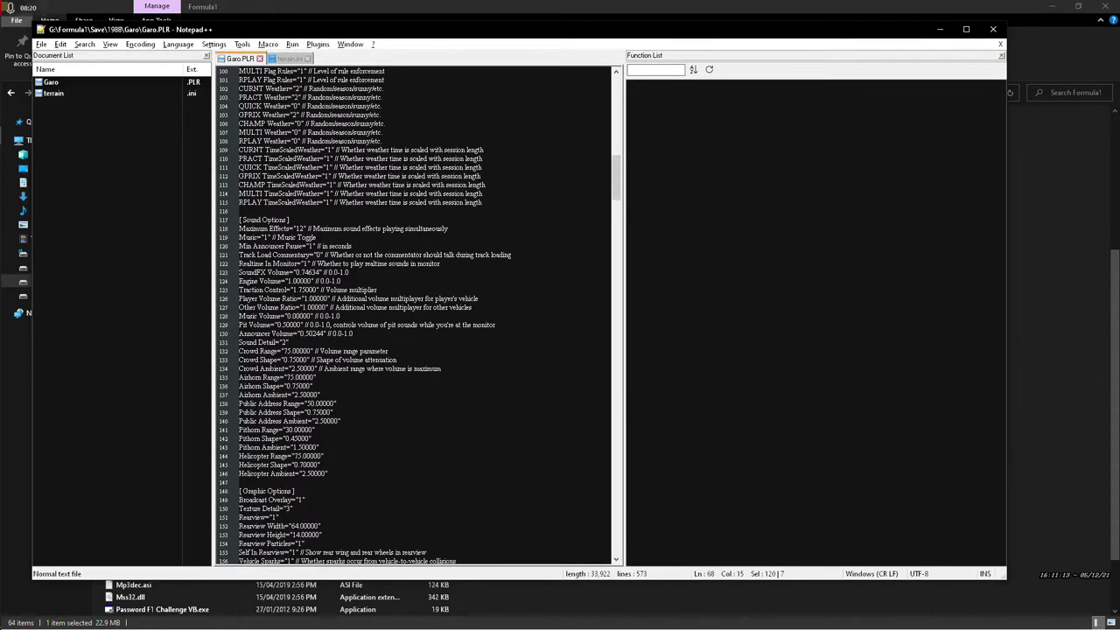
left_click(302, 230)
left_click(303, 220)
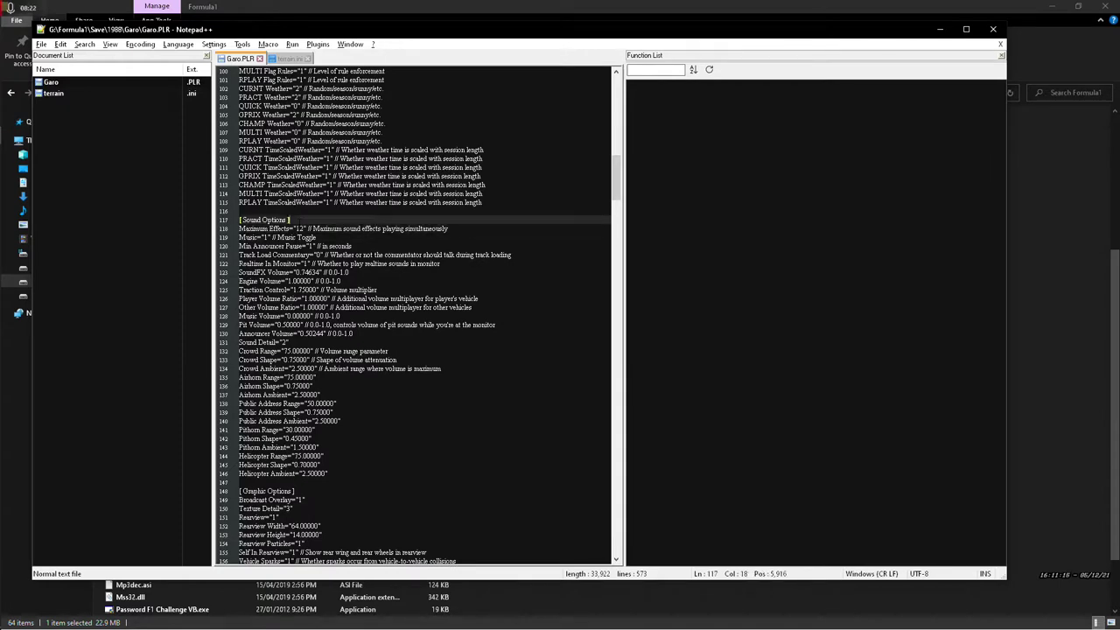
double_click(299, 228)
scroll(299, 228, "down", 2)
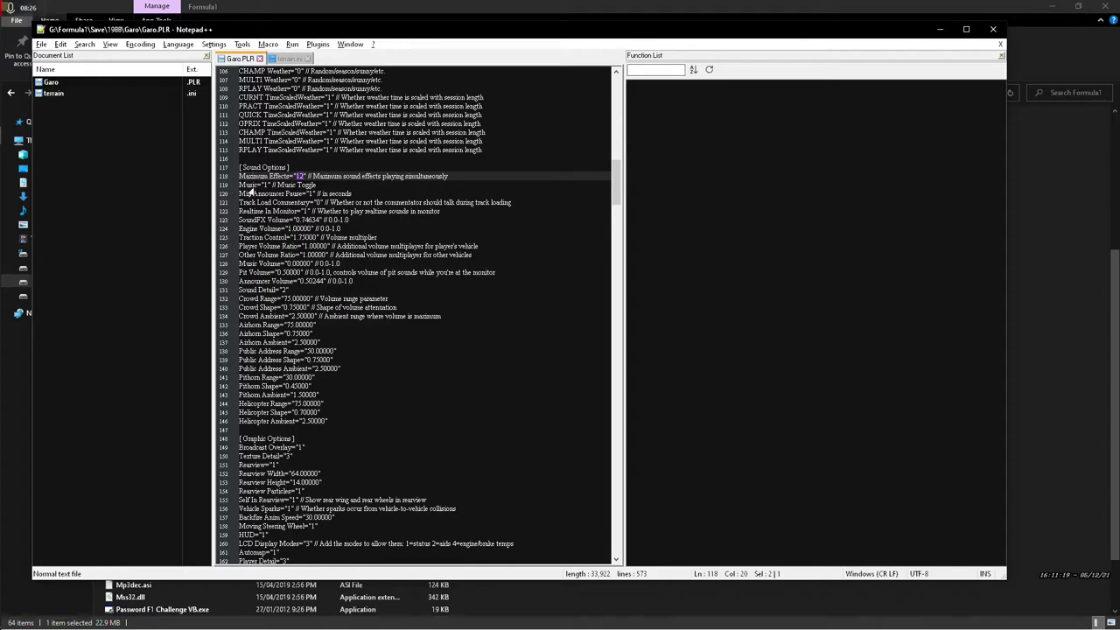
left_click_drag(239, 194, 314, 193)
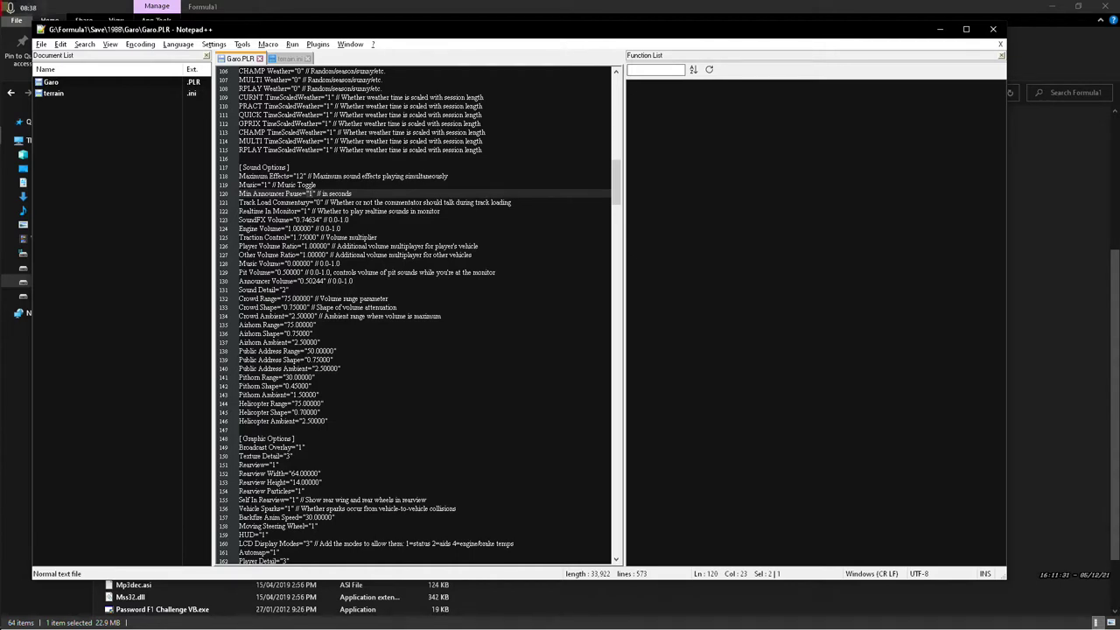
left_click_drag(286, 264, 313, 263)
scroll(312, 263, "down", 1)
scroll(413, 315, "down", 1)
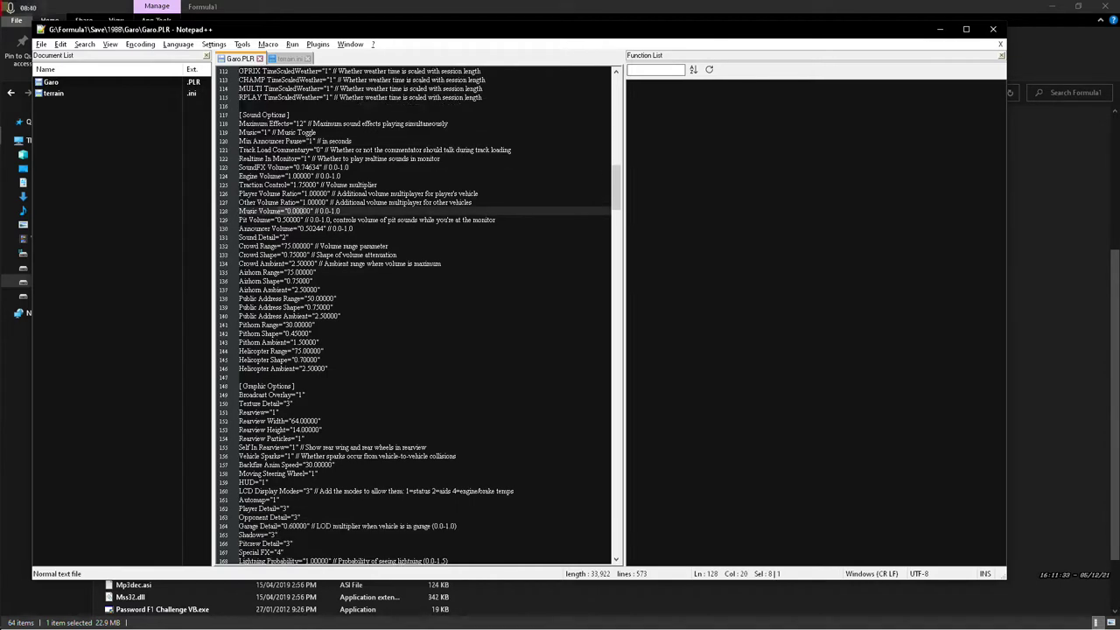
scroll(425, 317, "down", 1)
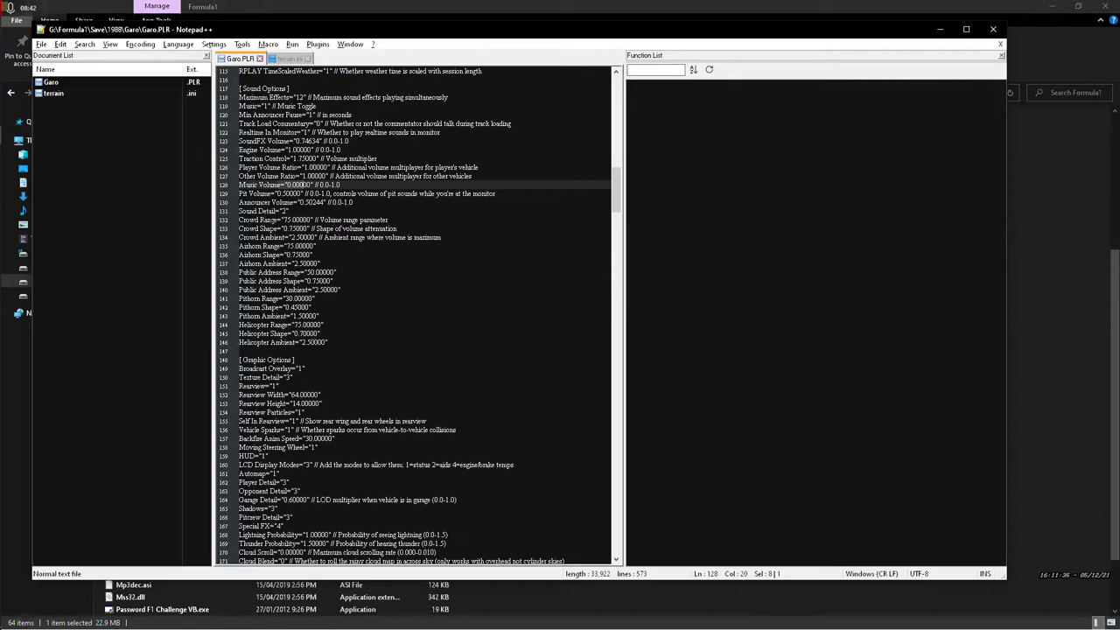
scroll(413, 315, "down", 1)
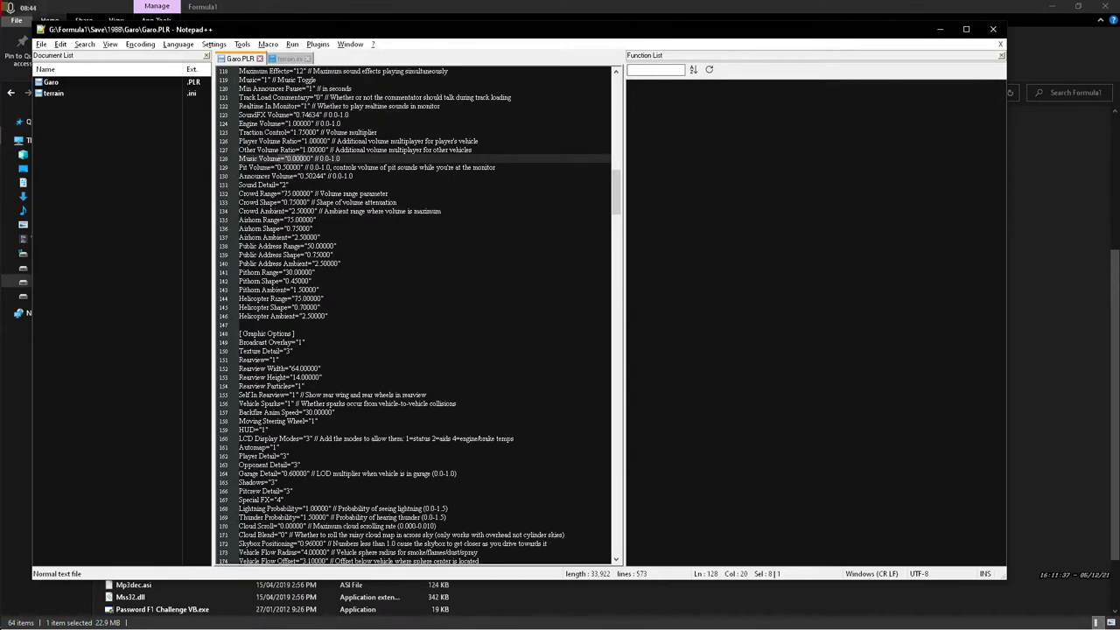
Examine the Broadcast Overlay and HUD entries in the Graphic Options section, highlighting each line
scroll(413, 315, "down", 8)
left_click(321, 132)
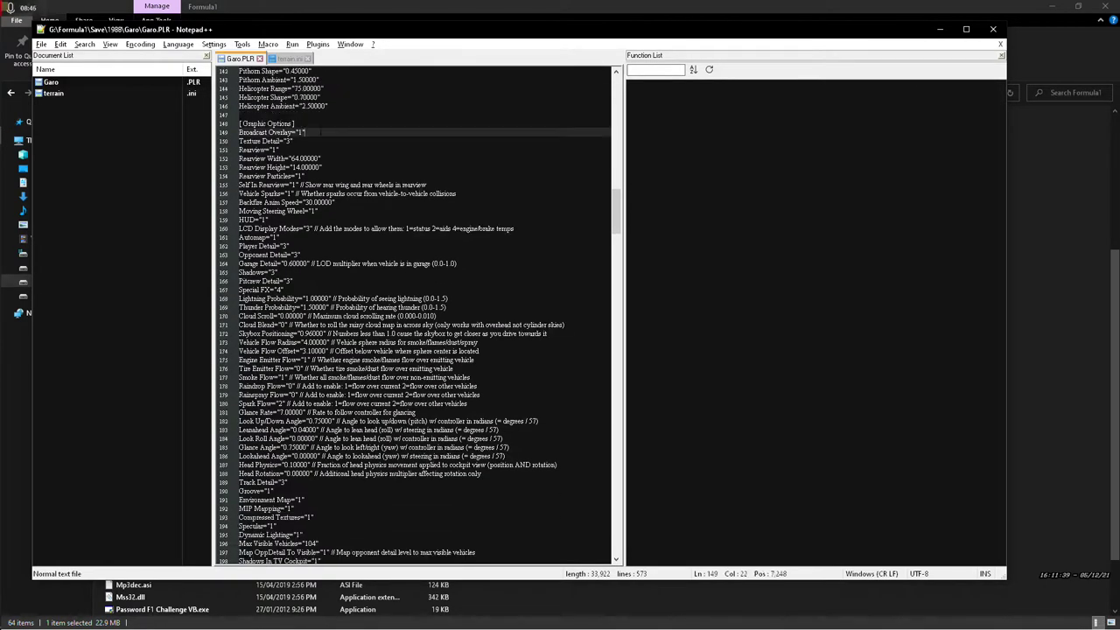
left_click_drag(321, 132, 238, 132)
left_click_drag(271, 220, 234, 221)
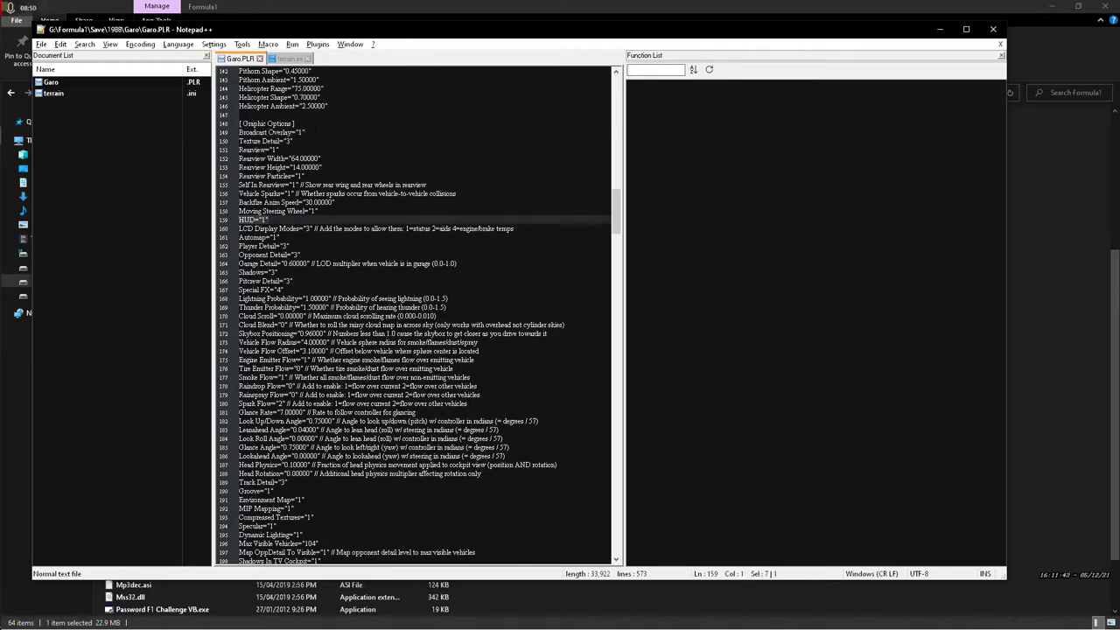
left_click(298, 123)
left_click(309, 141)
left_click_drag(304, 132, 238, 132)
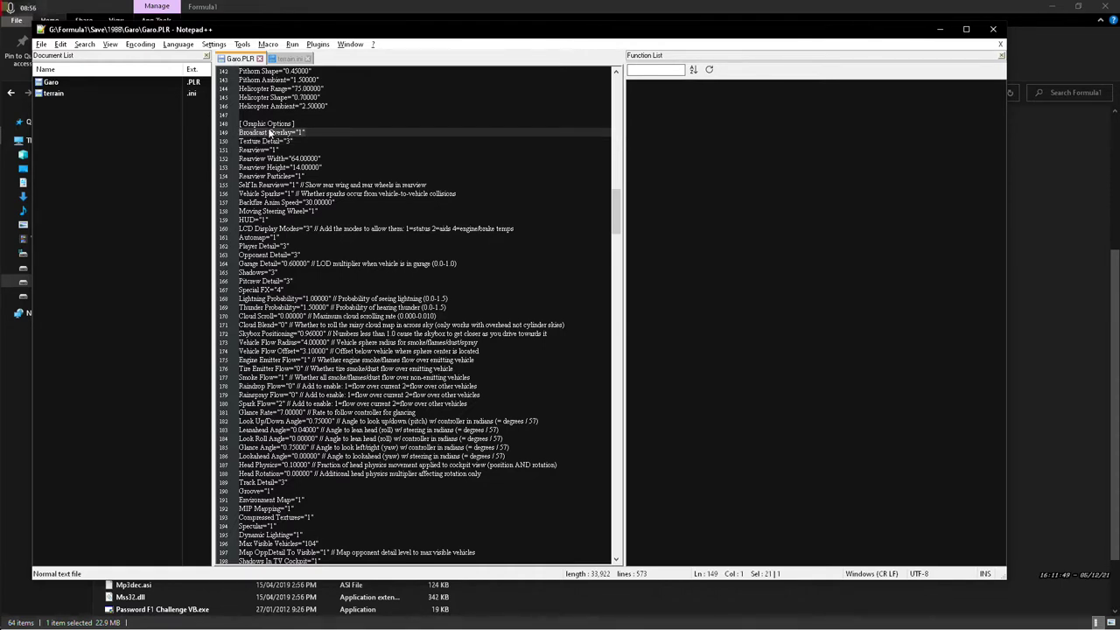
Review the Rearview, Self In Rearview, Vehicle Sparks and LCD Display Modes entries of the Graphic Options section
left_click(280, 150)
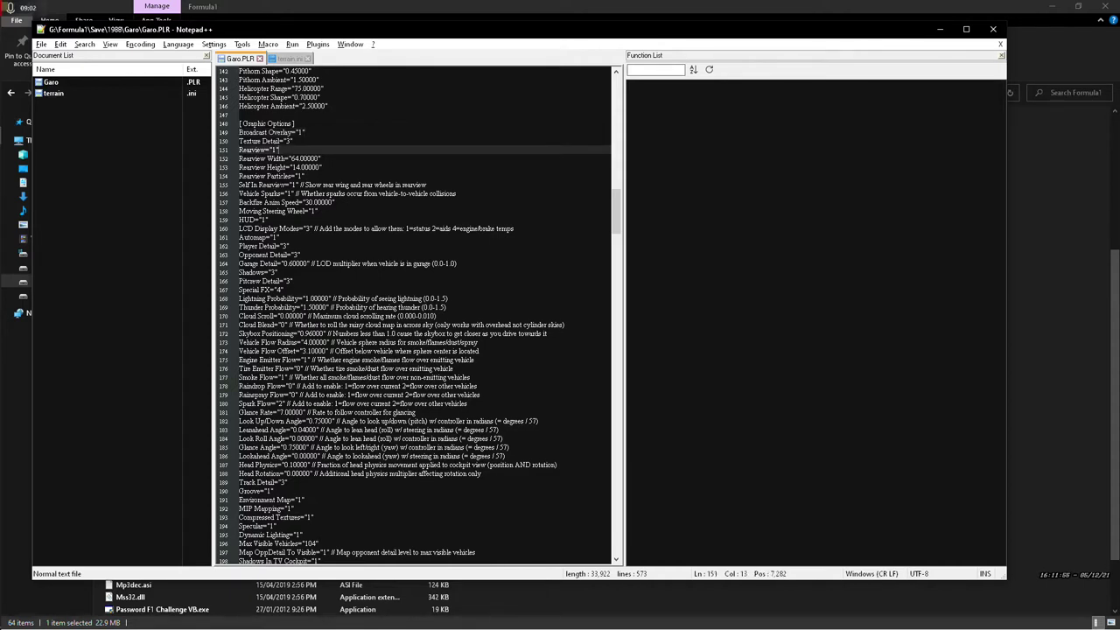
left_click_drag(249, 184, 322, 194)
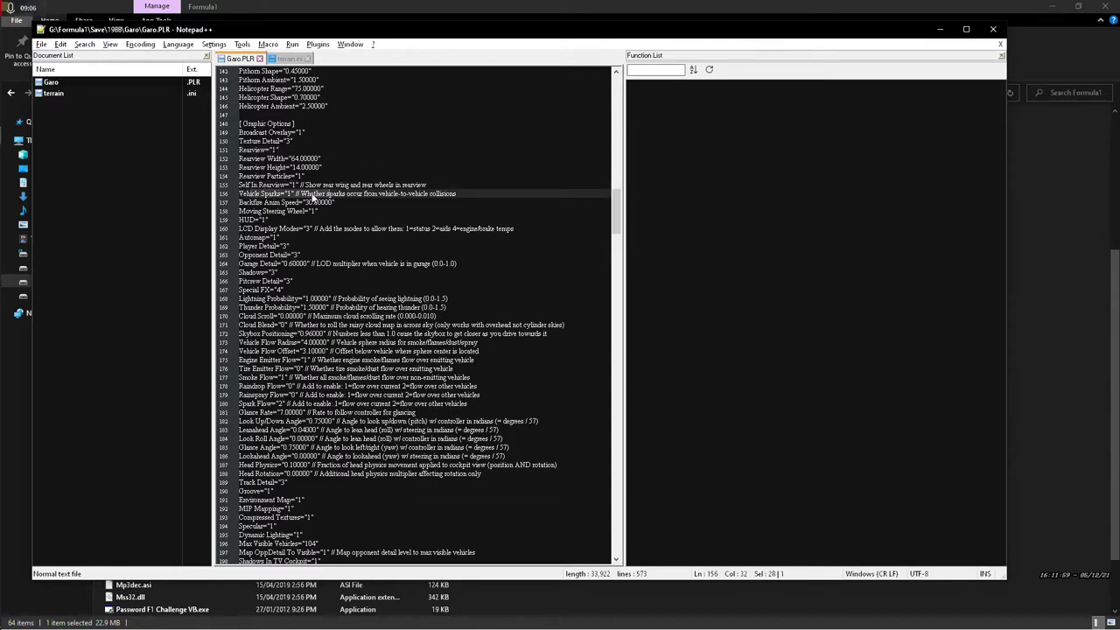
left_click(273, 194)
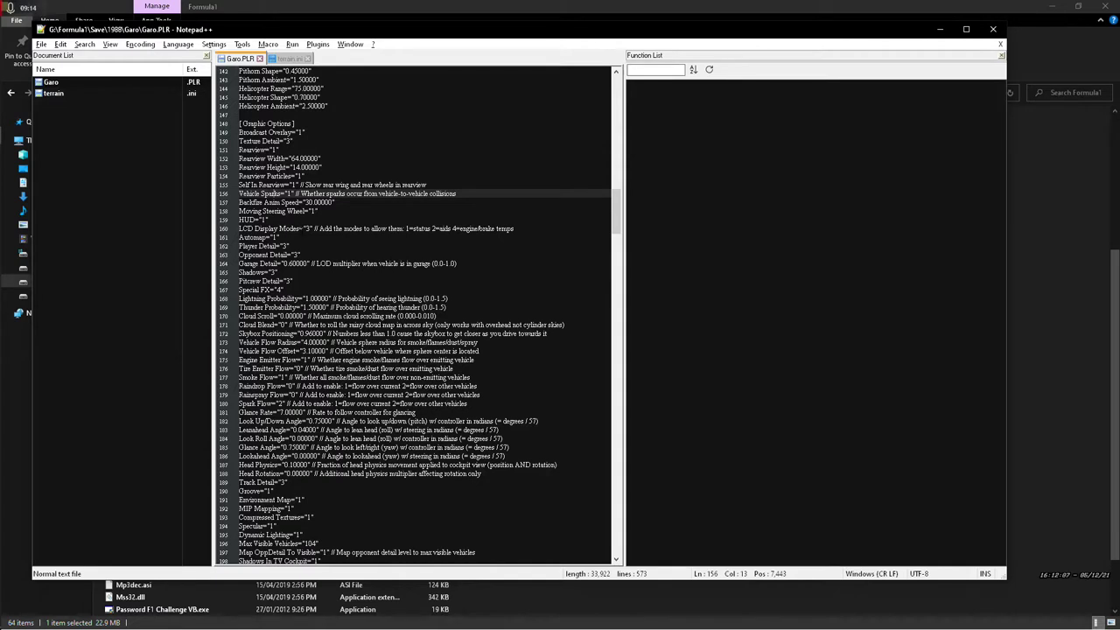
left_click_drag(295, 228, 314, 228)
scroll(313, 228, "down", 2)
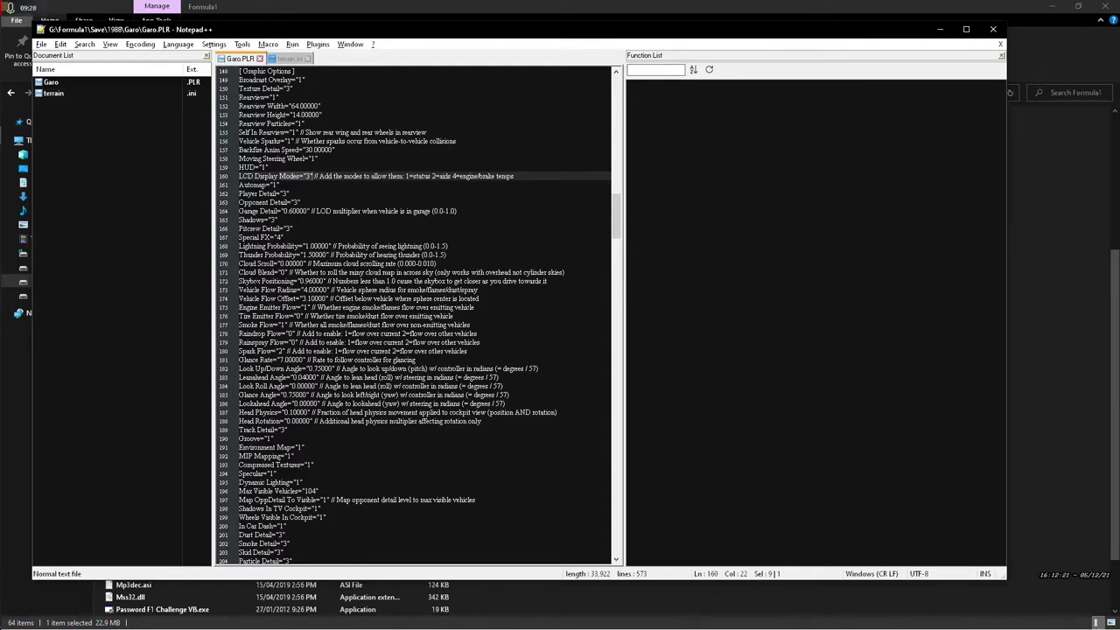
Highlight the Head Physics entry and review the remaining Graphic Options down to the start of Game Options
scroll(425, 315, "down", 4)
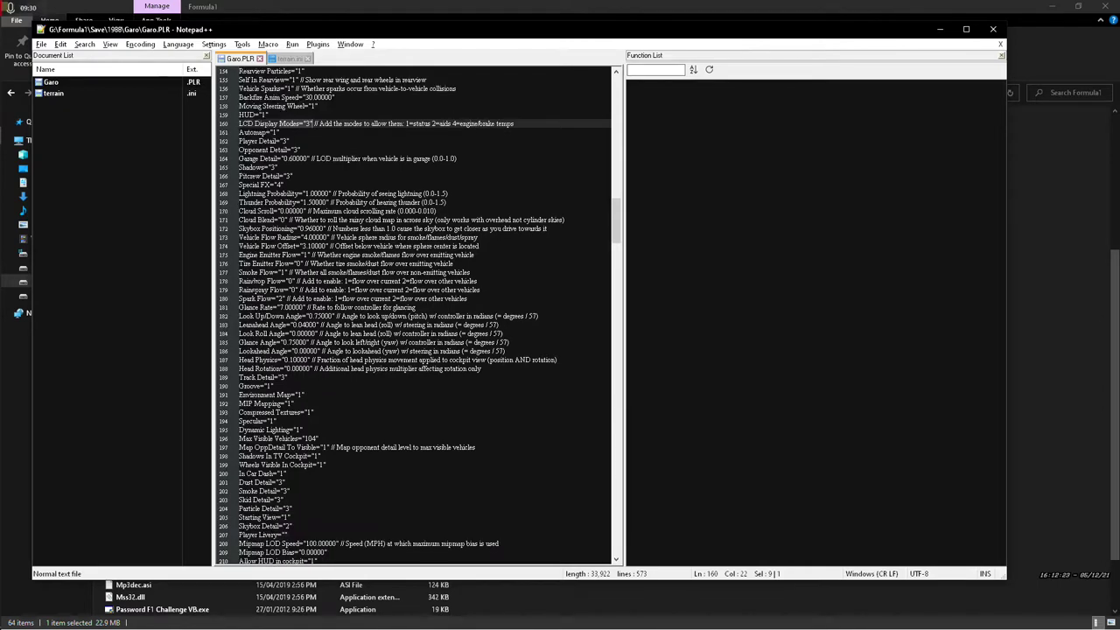
scroll(416, 315, "down", 1)
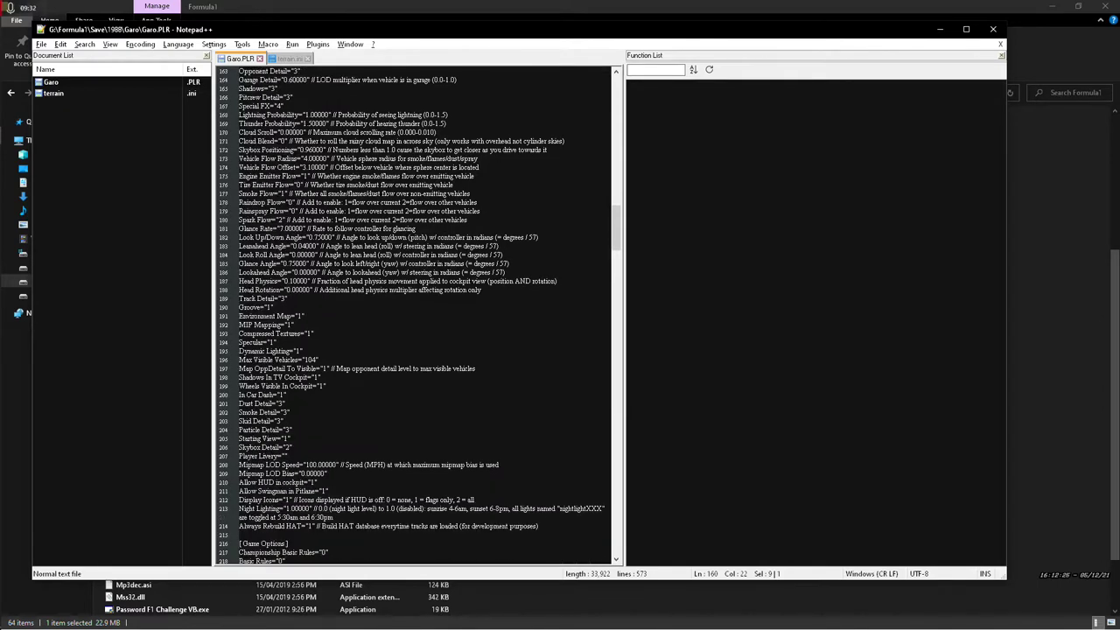
left_click(320, 290)
left_click_drag(263, 281, 319, 281)
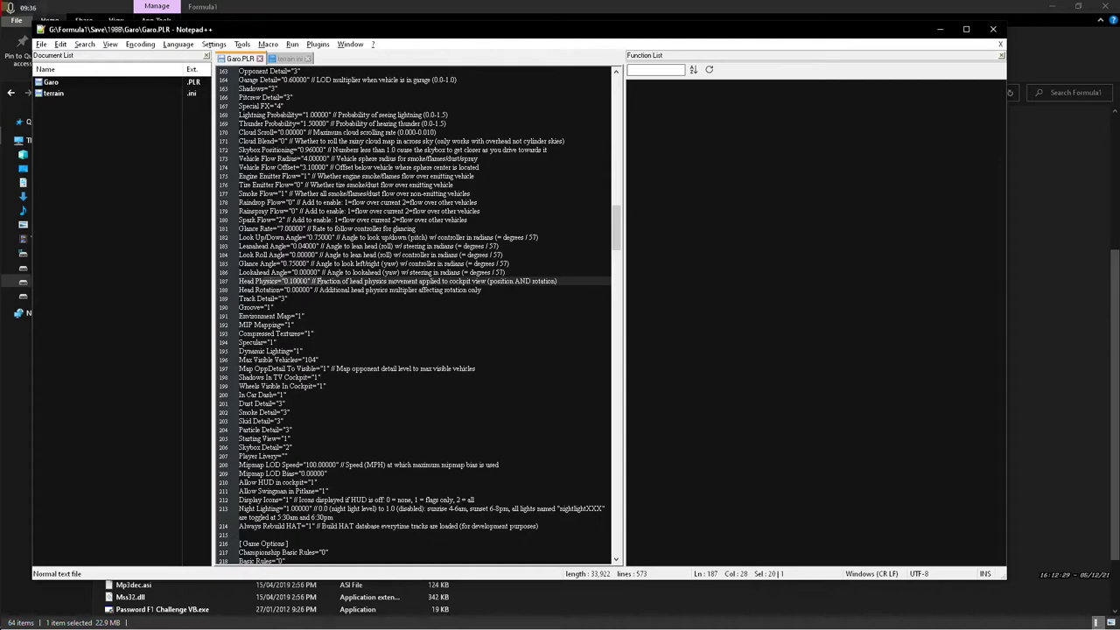
scroll(289, 273, "down", 1)
scroll(416, 315, "down", 1)
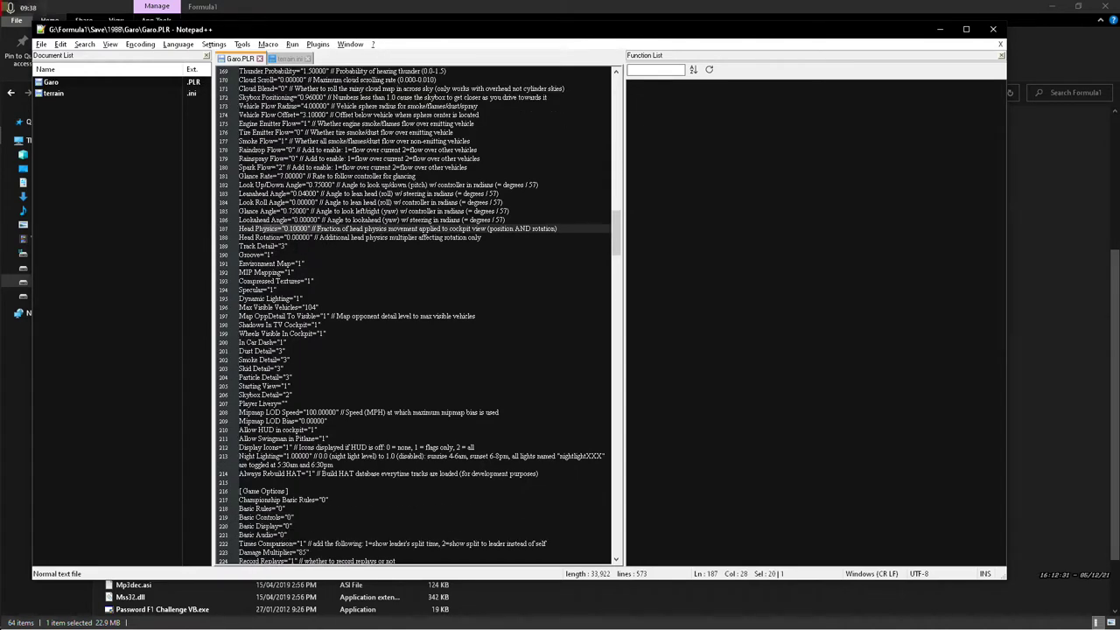
scroll(415, 315, "down", 1)
scroll(415, 315, "down", 1)
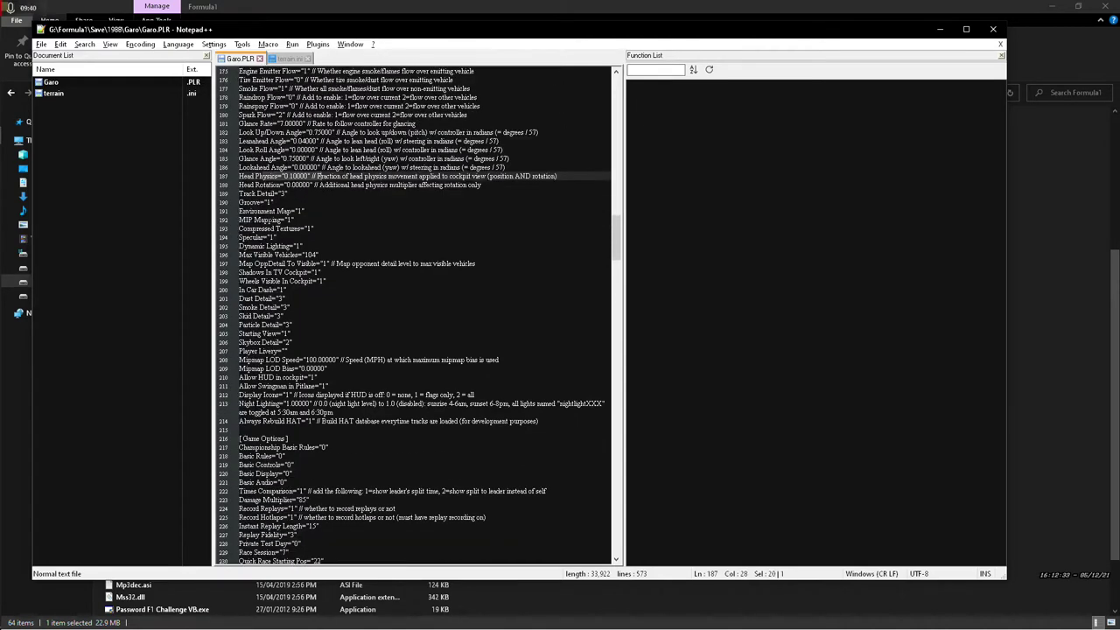
Highlight the Dynamic Lighting entry and review the remaining Graphic Options entries below it
scroll(415, 315, "down", 1)
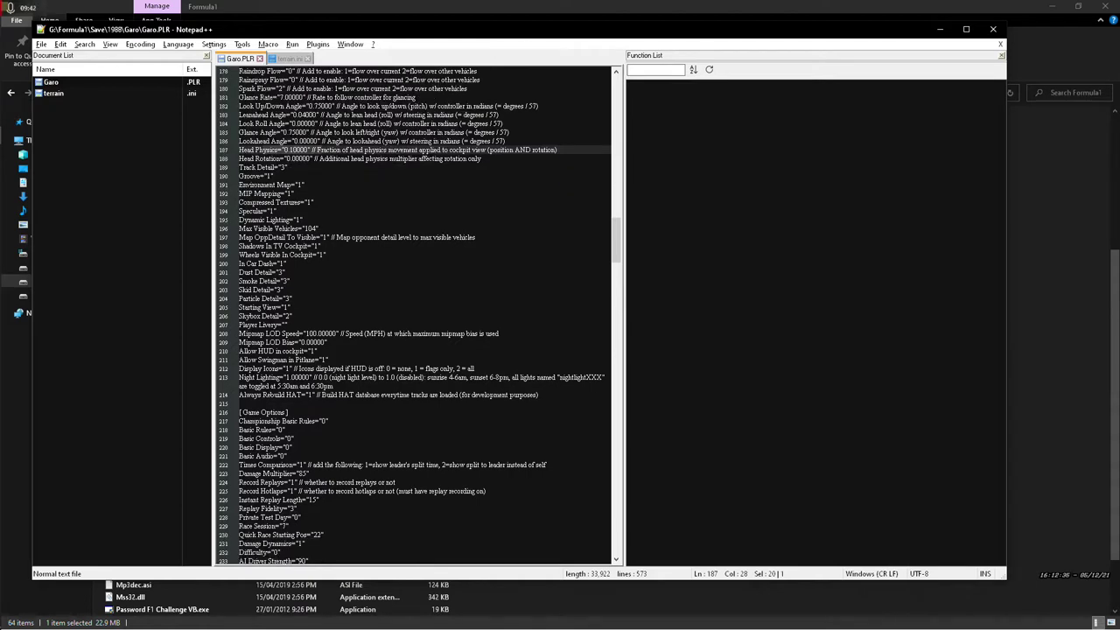
left_click_drag(265, 220, 303, 220)
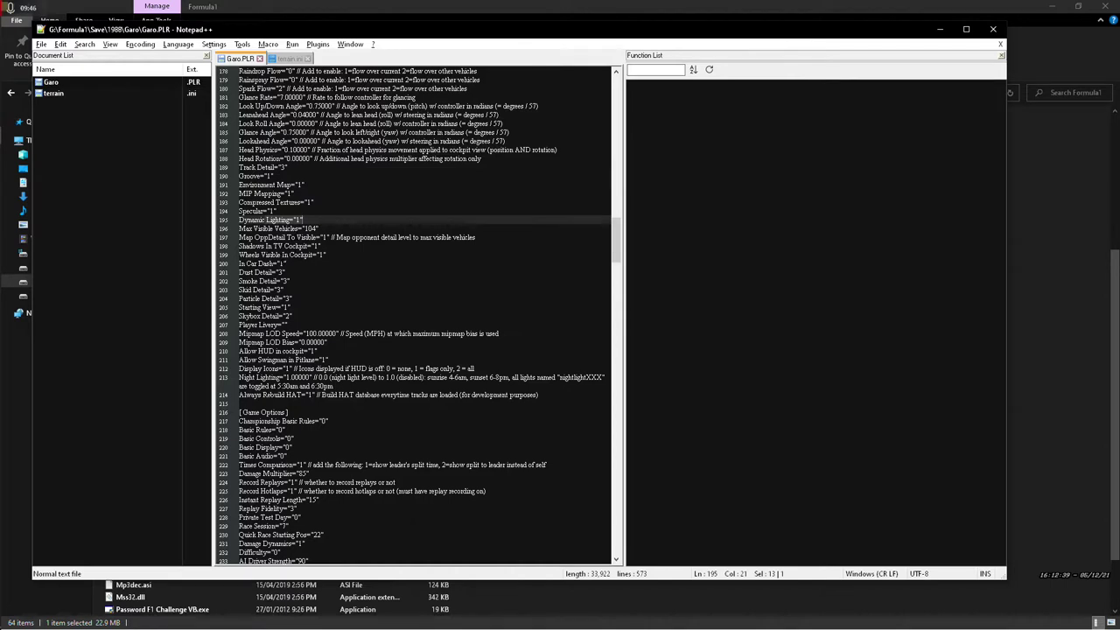
scroll(415, 316, "down", 2)
scroll(415, 315, "down", 1)
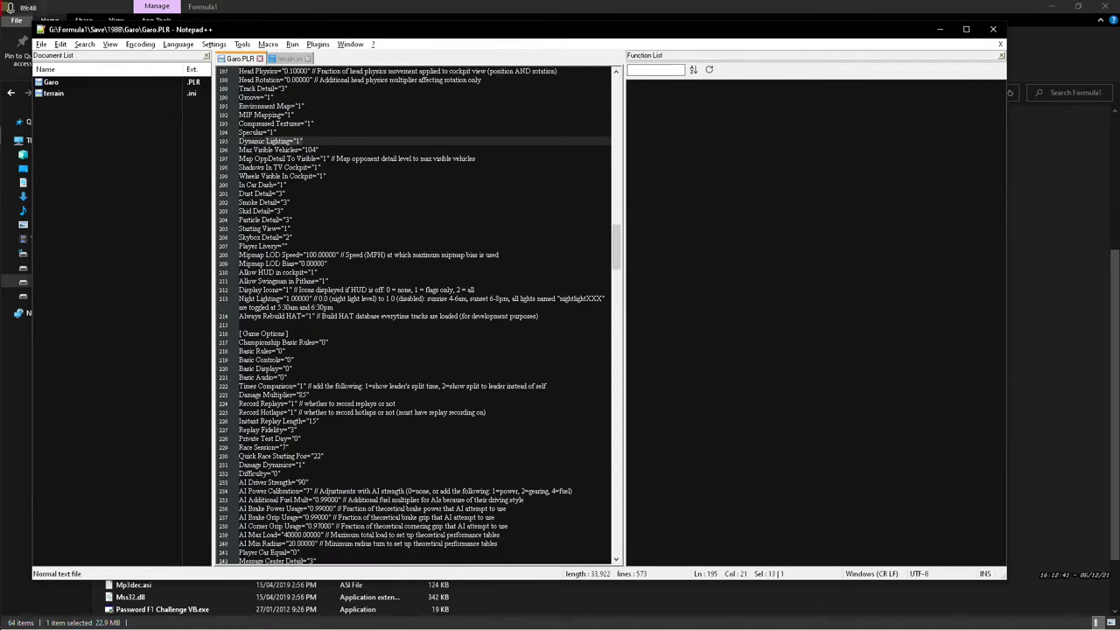
scroll(415, 315, "down", 2)
Highlight the Always Rebuild HAT entry at the end of the Graphic Options section and read its comment
left_click_drag(277, 264, 352, 264)
scroll(351, 263, "down", 1)
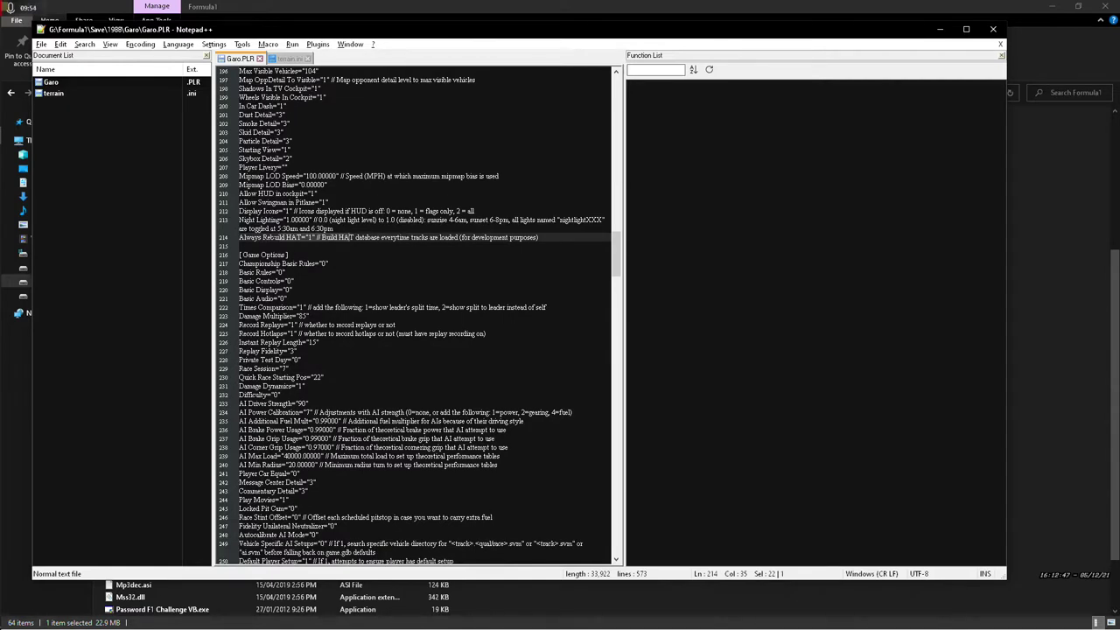
left_click_drag(391, 237, 322, 237)
scroll(227, 306, "down", 1)
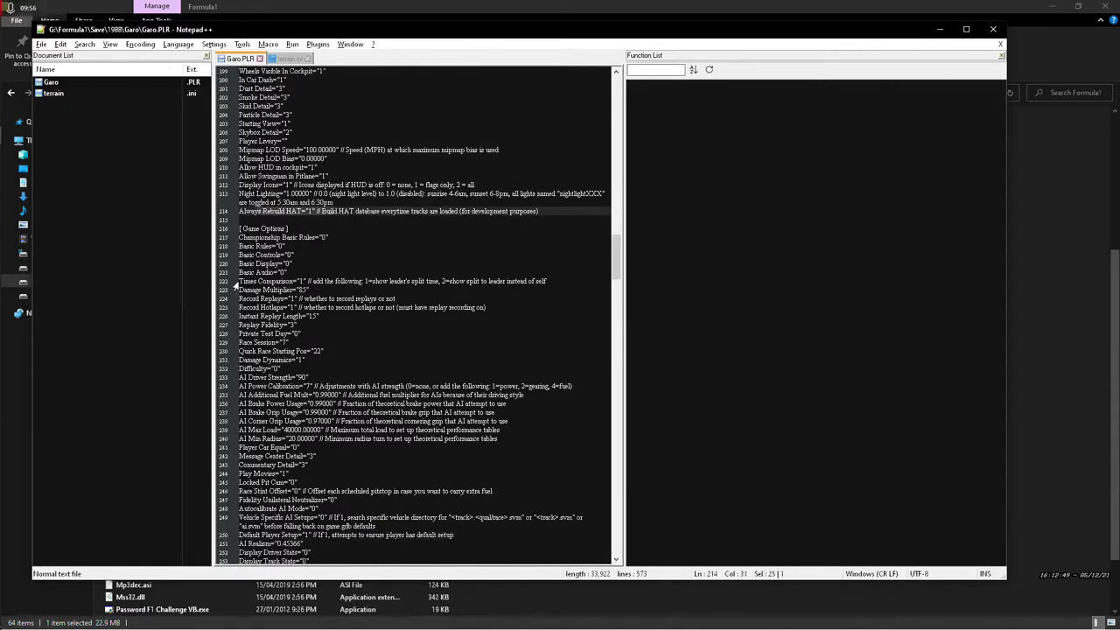
left_click(282, 237)
scroll(281, 237, "down", 2)
left_click_drag(285, 159, 351, 158)
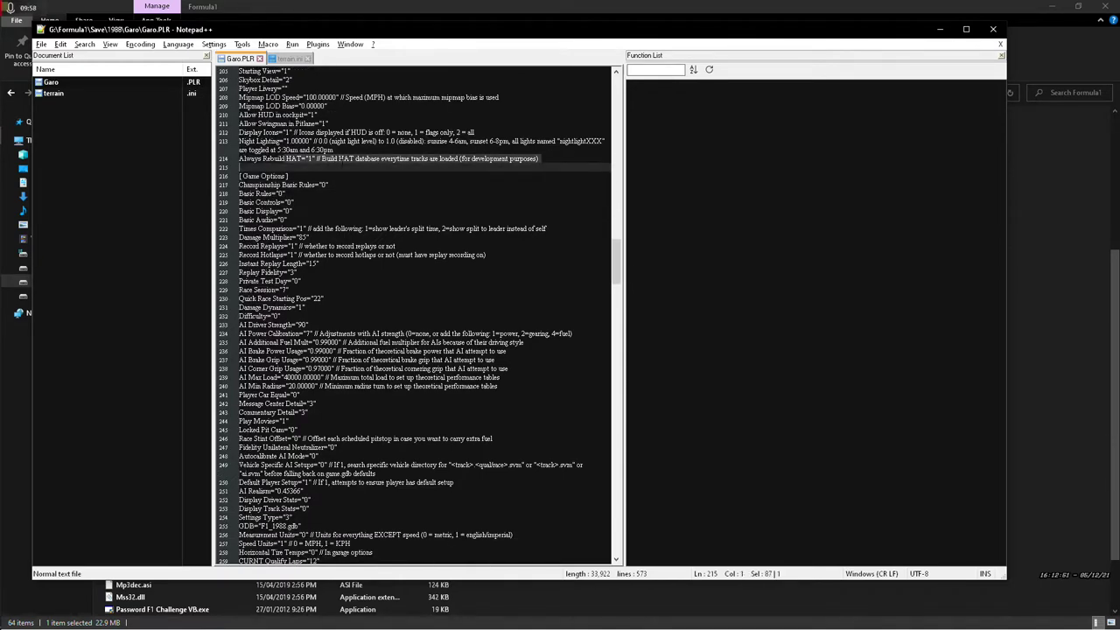
Highlight the AI Driver Strength entry in the Game Options section and select its value
scroll(351, 158, "down", 2)
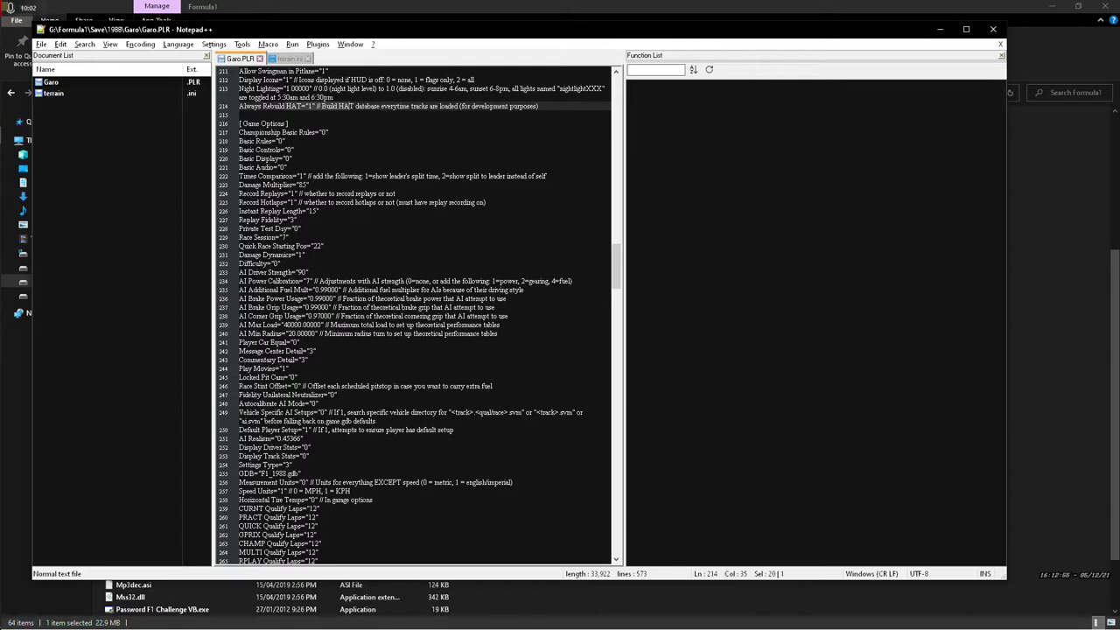
left_click_drag(259, 272, 308, 272)
double_click(301, 272)
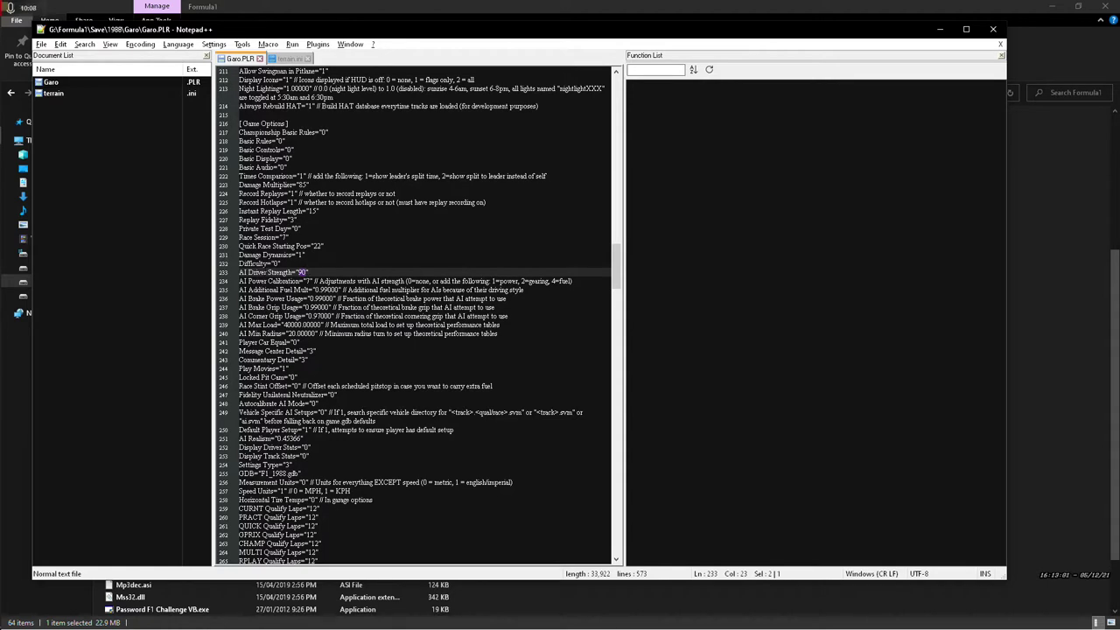
Examine the AI Additional Fuel Mult, Brake Power, Brake Grip and Corner Grip Usage entries, highlighting their lines and values
scroll(416, 315, "down", 2)
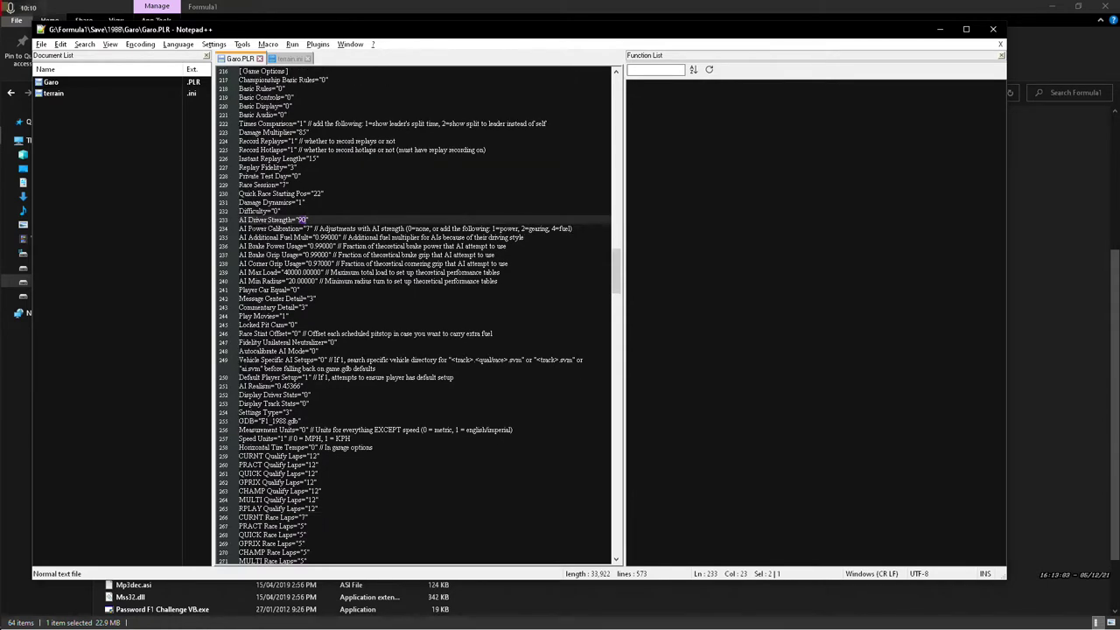
left_click_drag(239, 238, 329, 263)
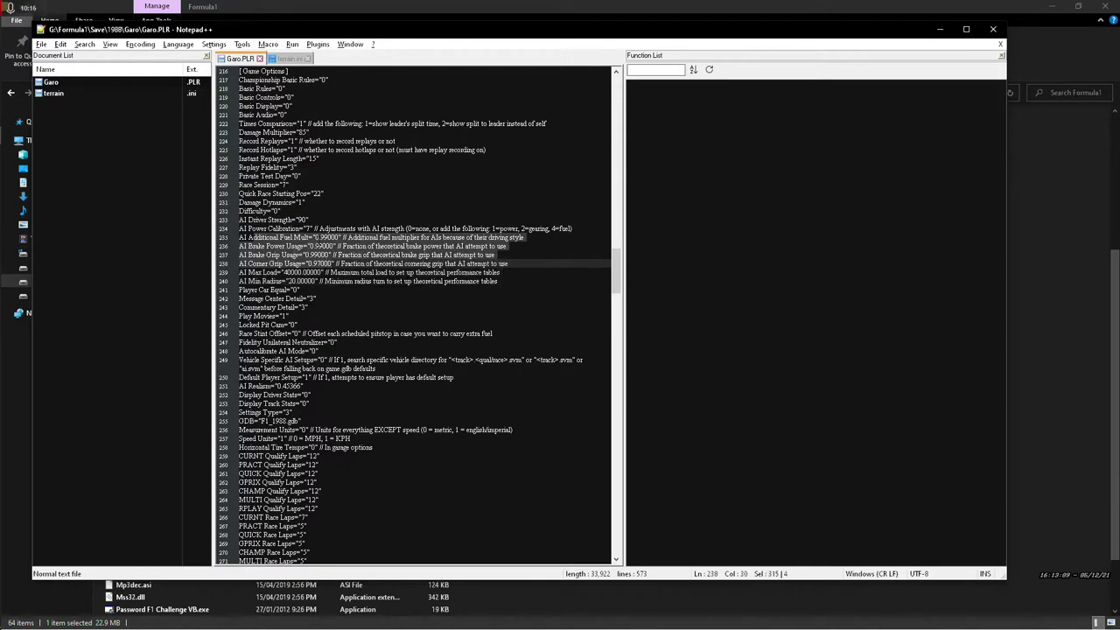
left_click(324, 245, "shift")
left_click(340, 263, "shift")
left_click_drag(272, 238, 264, 238)
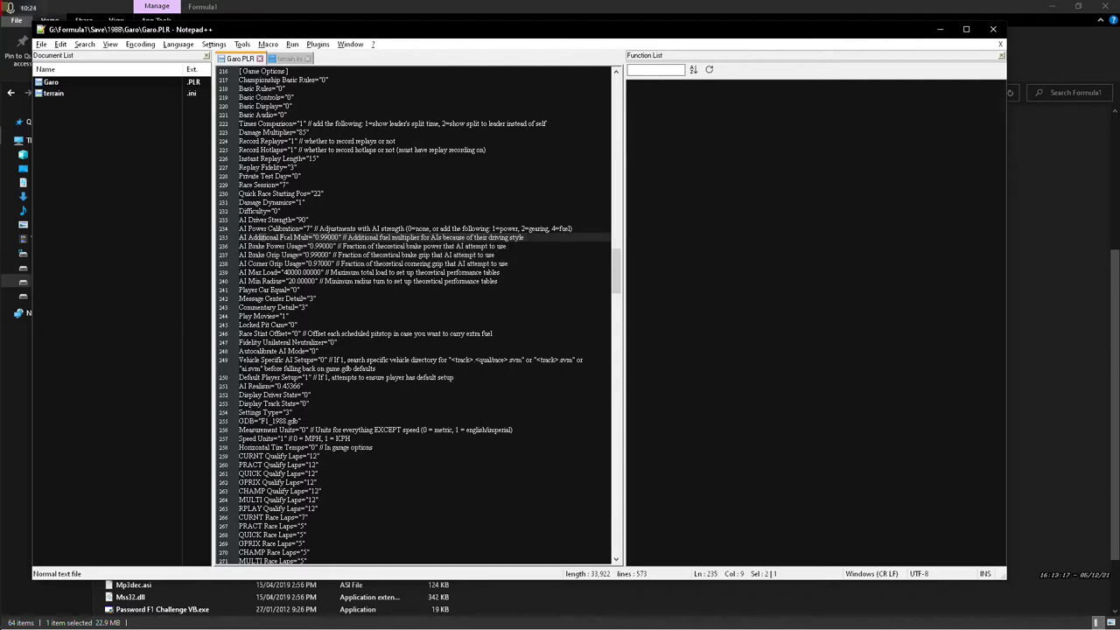
double_click(331, 237)
mouse_move(332, 264)
left_mouse_down()
mouse_move(287, 246)
mouse_move(315, 259)
mouse_move(323, 247)
left_mouse_up()
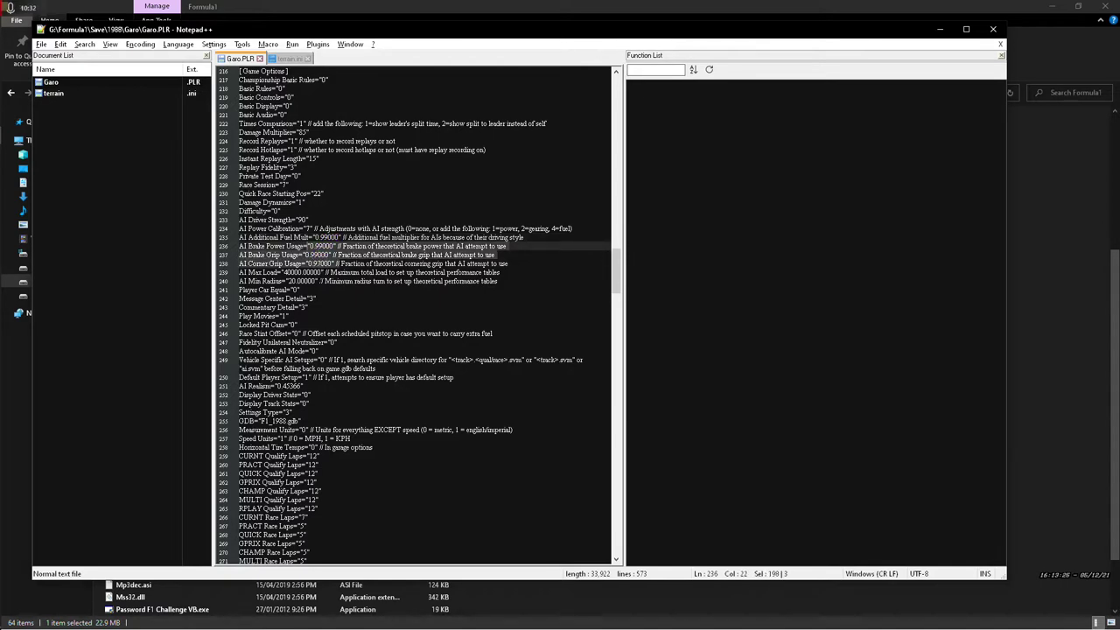
Highlight the Player Car Equal entry in the Game Options section
scroll(414, 316, "down", 2)
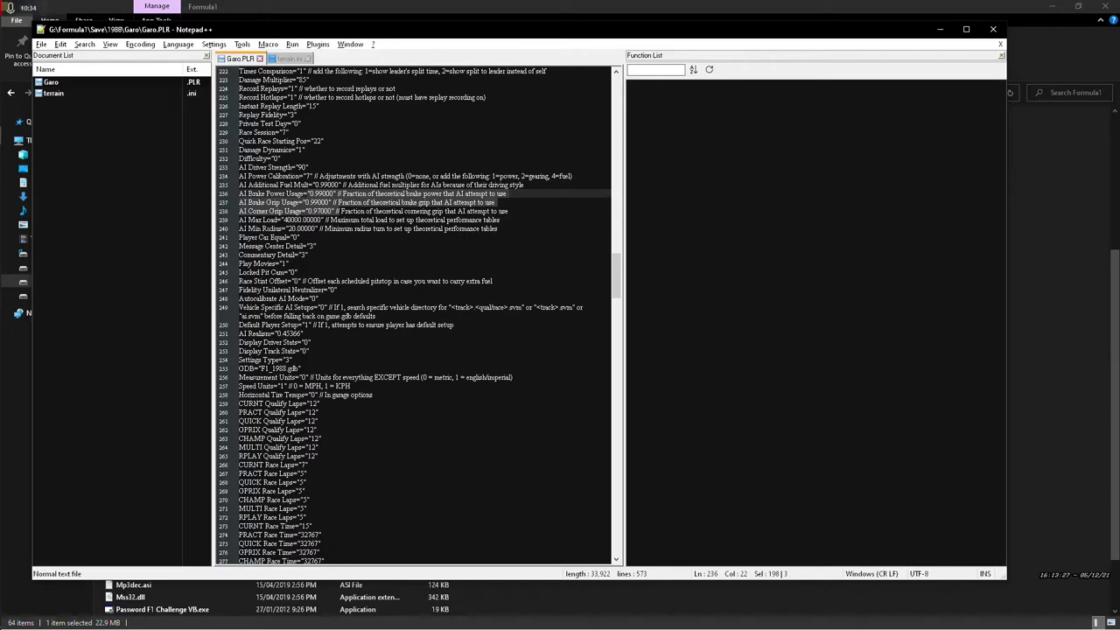
scroll(415, 315, "down", 1)
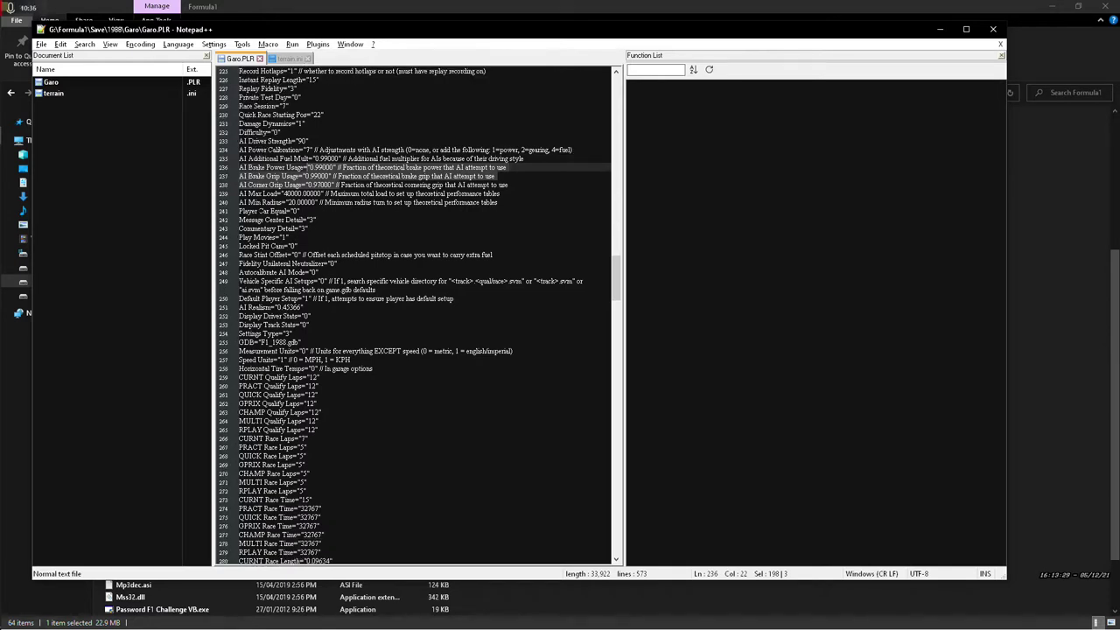
left_click_drag(247, 211, 300, 211)
scroll(415, 316, "down", 1)
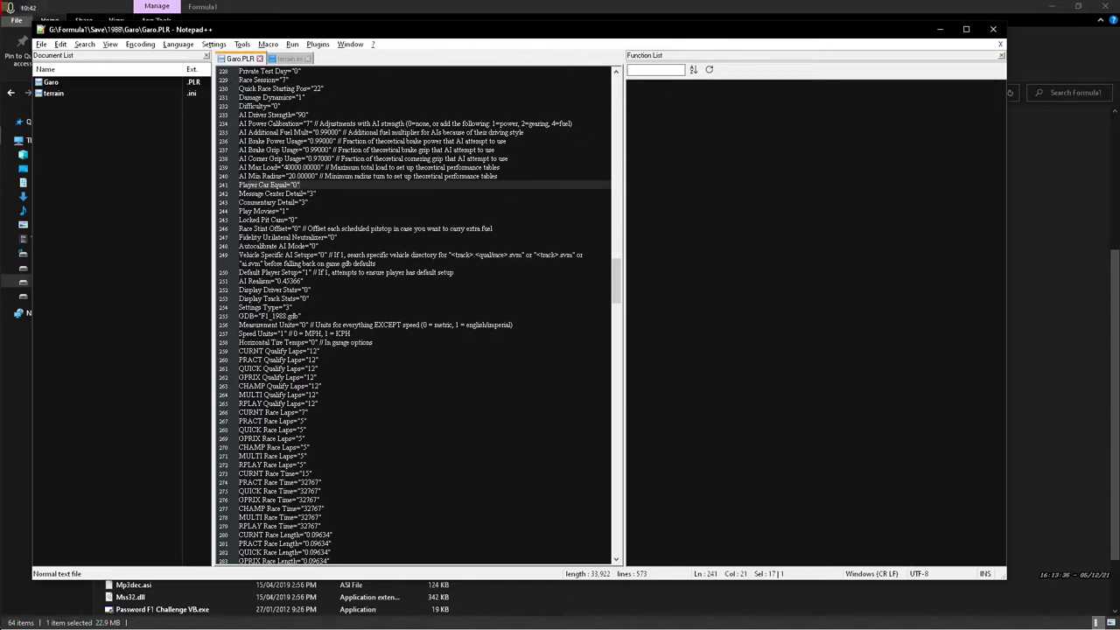
Review the Fidelity Unilateral Neutralizer, Autocalibrate AI Mode and Vehicle Specific AI Setups entries, highlighting each line
mouse_move(240, 237)
left_mouse_down()
mouse_move(336, 237)
mouse_move(239, 237)
left_mouse_up()
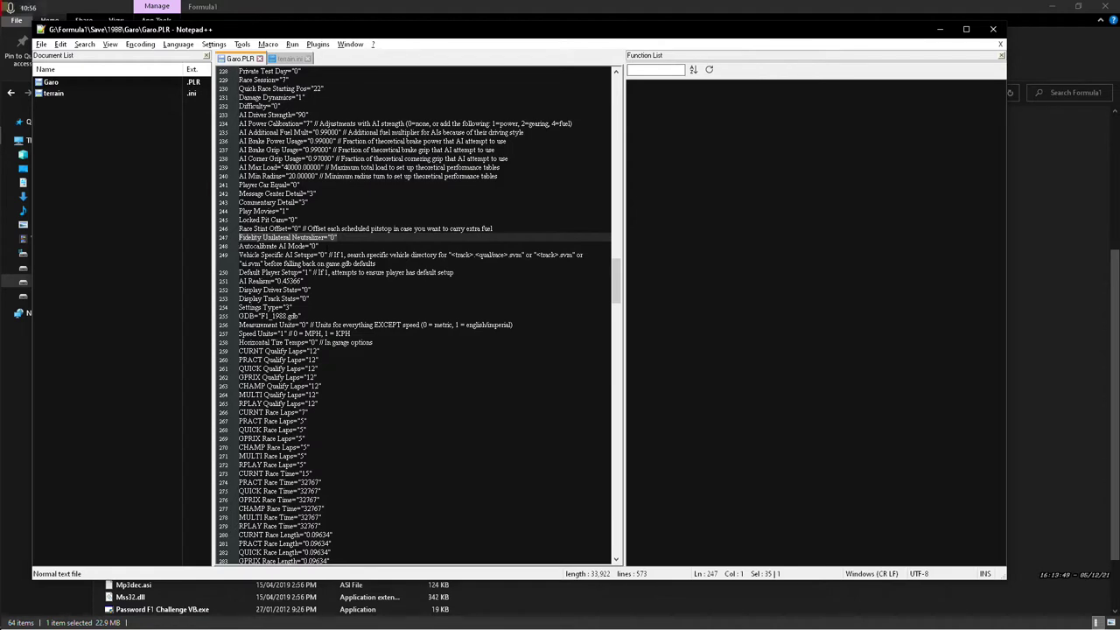
left_click_drag(239, 246, 302, 245)
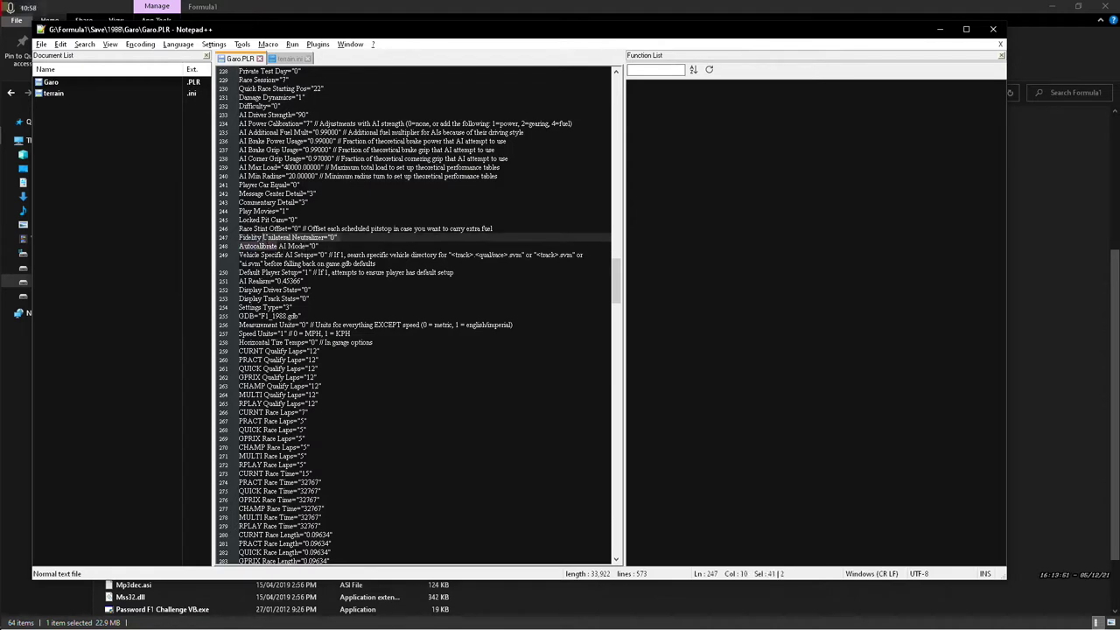
key("shift+End")
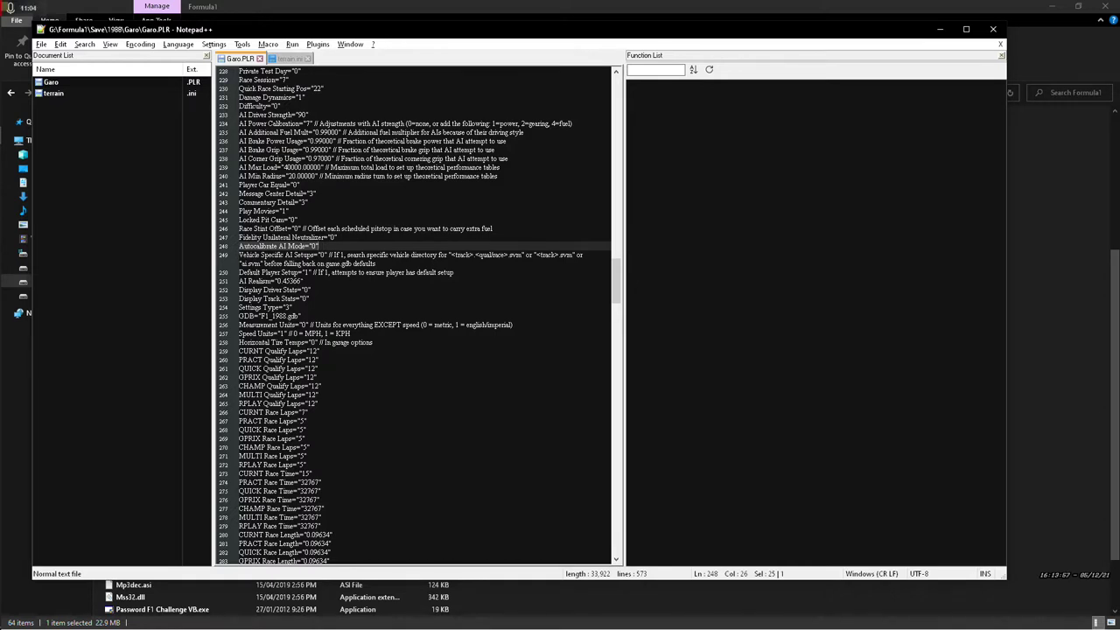
left_click_drag(239, 255, 320, 254)
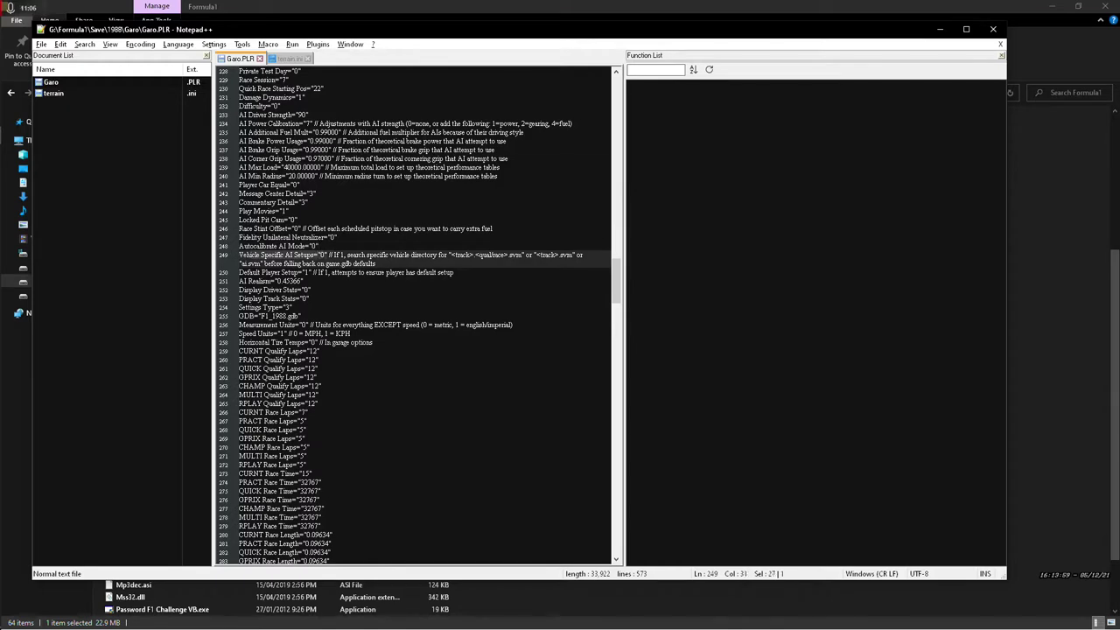
scroll(412, 315, "down", 1)
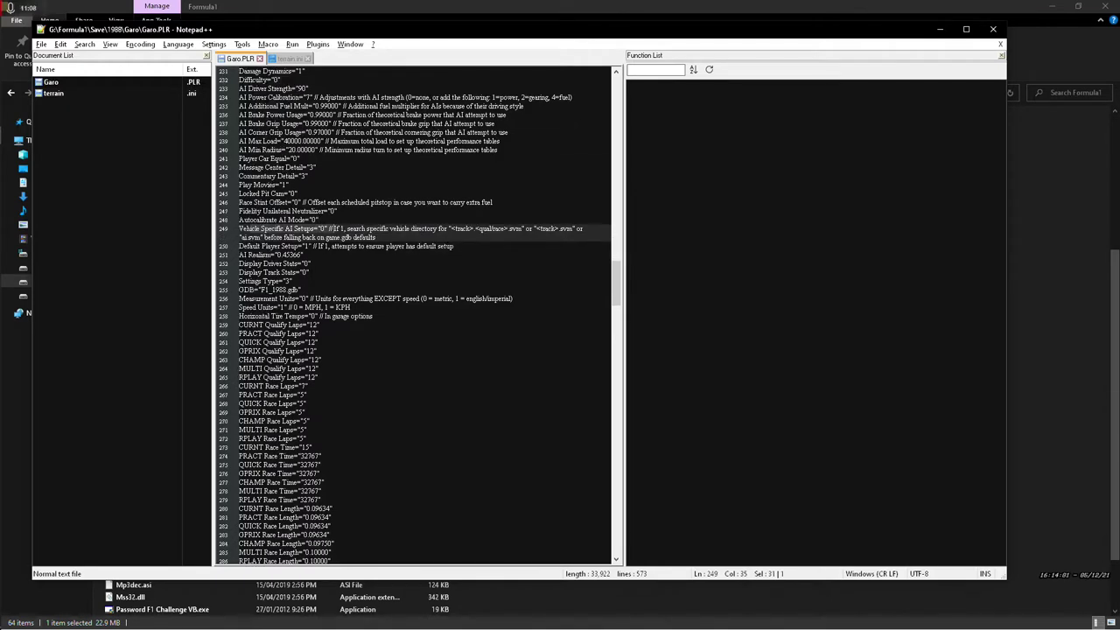
Highlight the AI Realism value in the Game Options section
scroll(411, 315, "down", 1)
left_click_drag(300, 228, 281, 229)
scroll(280, 229, "down", 1)
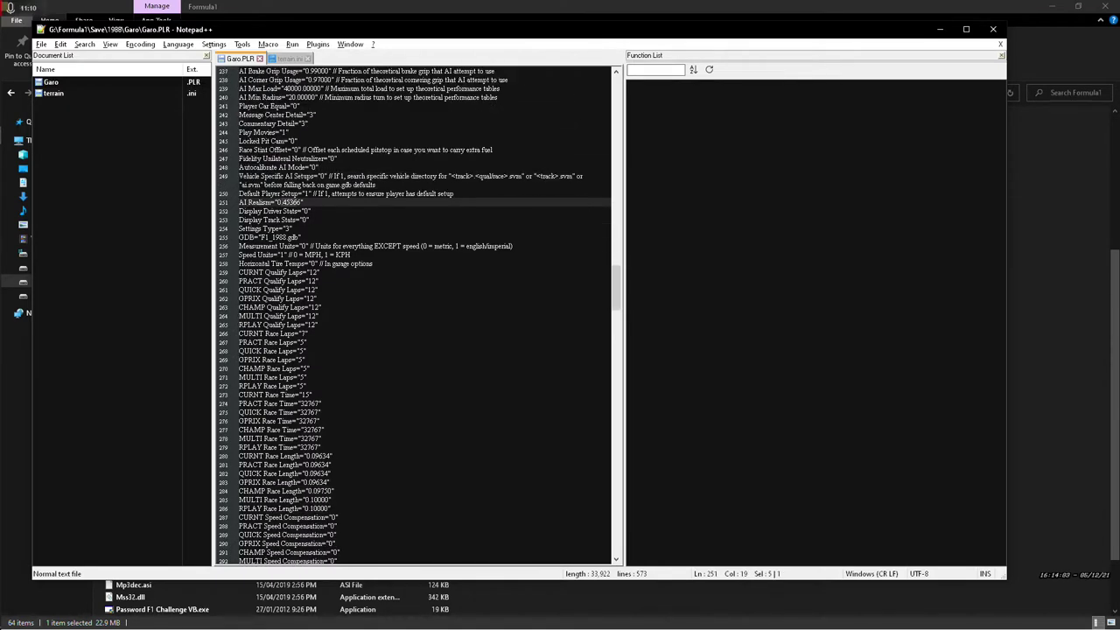
double_click(291, 203)
scroll(291, 203, "down", 1)
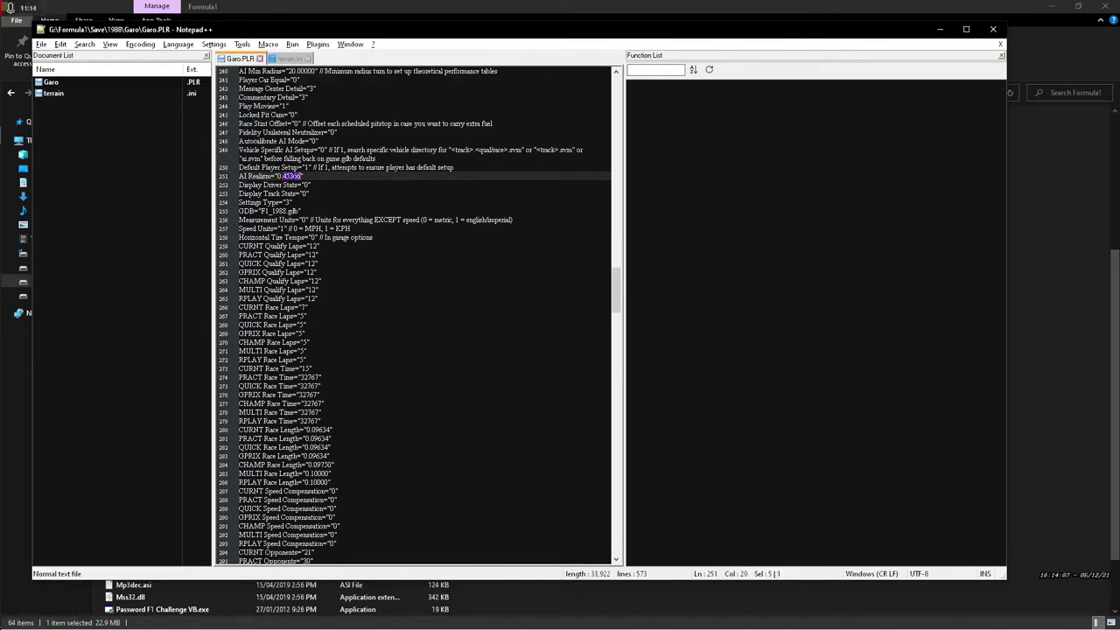
scroll(413, 315, "down", 1)
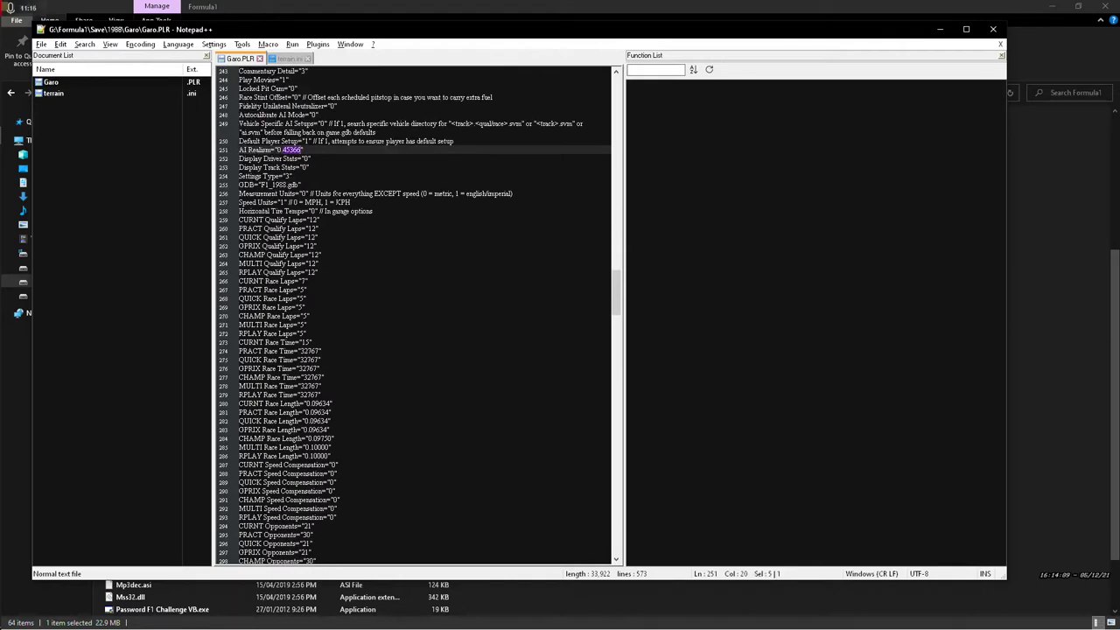
Examine the entries around and below AI Realism, including the per-session lap, race time, race length, opponent and multiplier settings
scroll(415, 316, "down", 6)
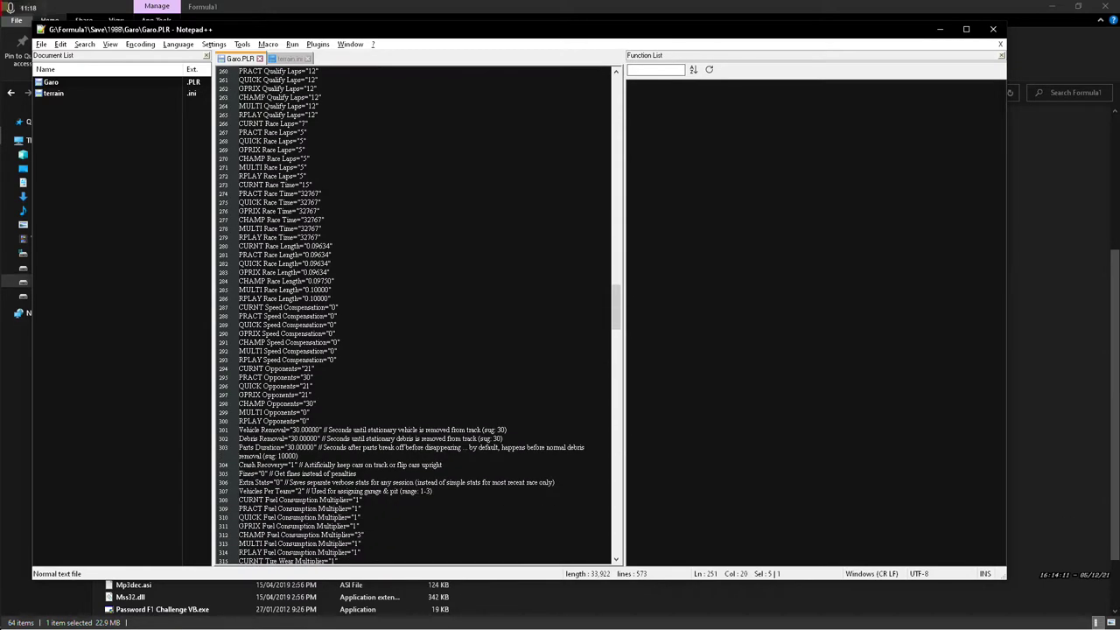
scroll(415, 316, "up", 6)
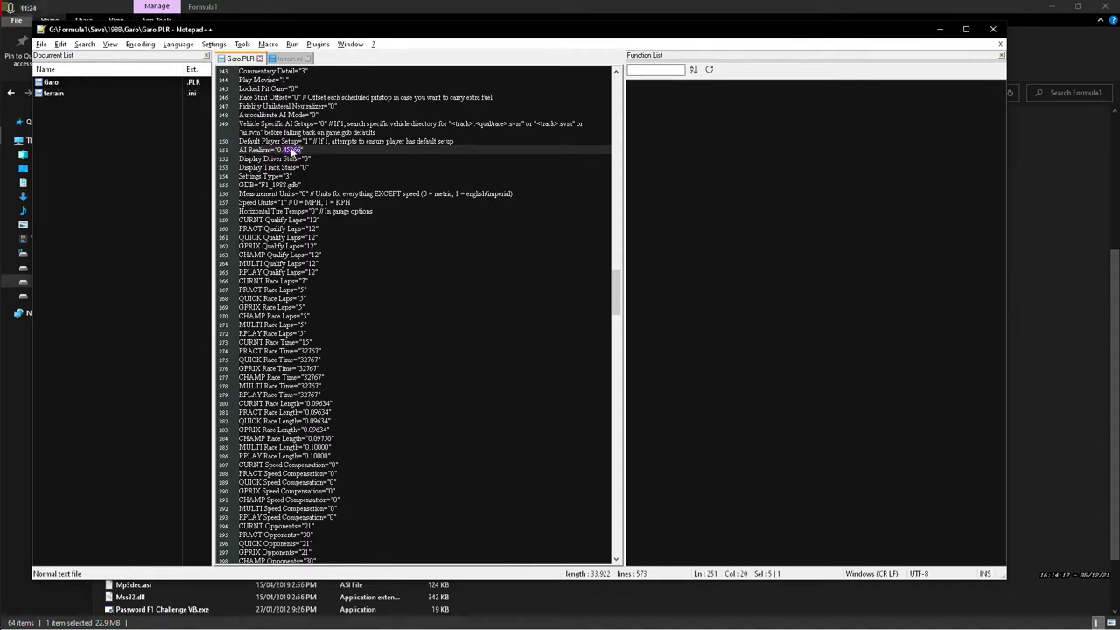
scroll(289, 151, "down", 8)
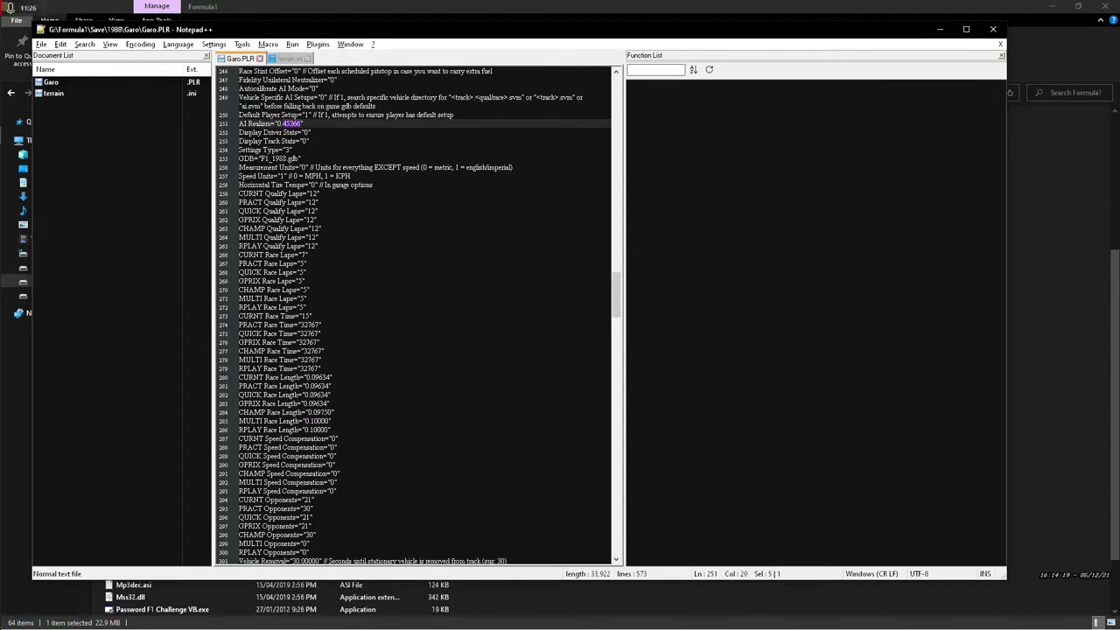
scroll(302, 151, "up", 8)
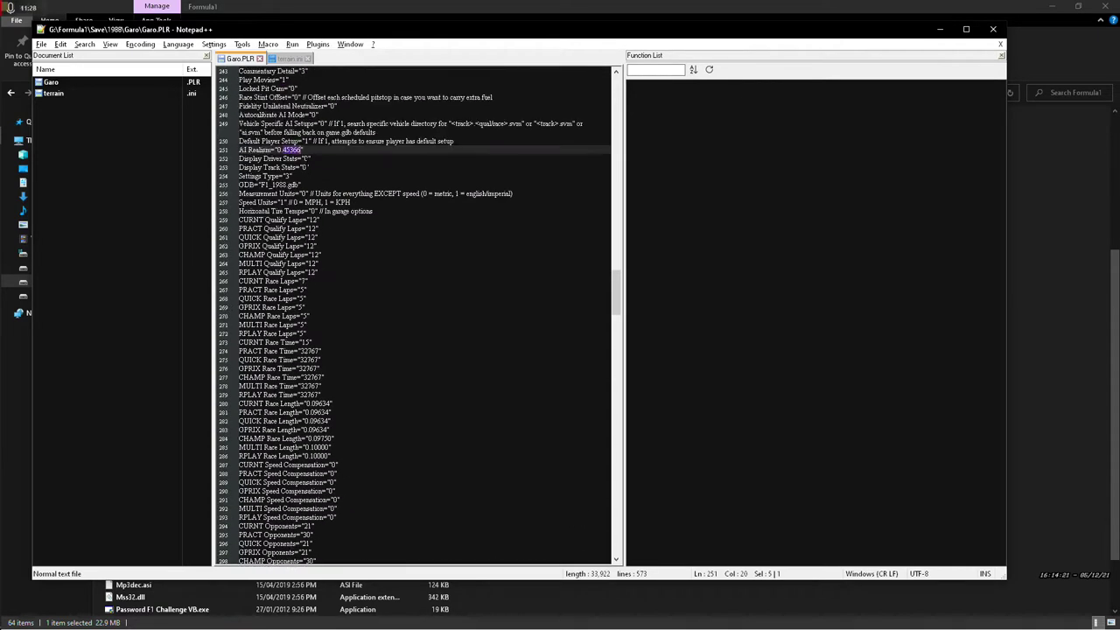
scroll(302, 150, "down", 5)
scroll(302, 150, "up", 3)
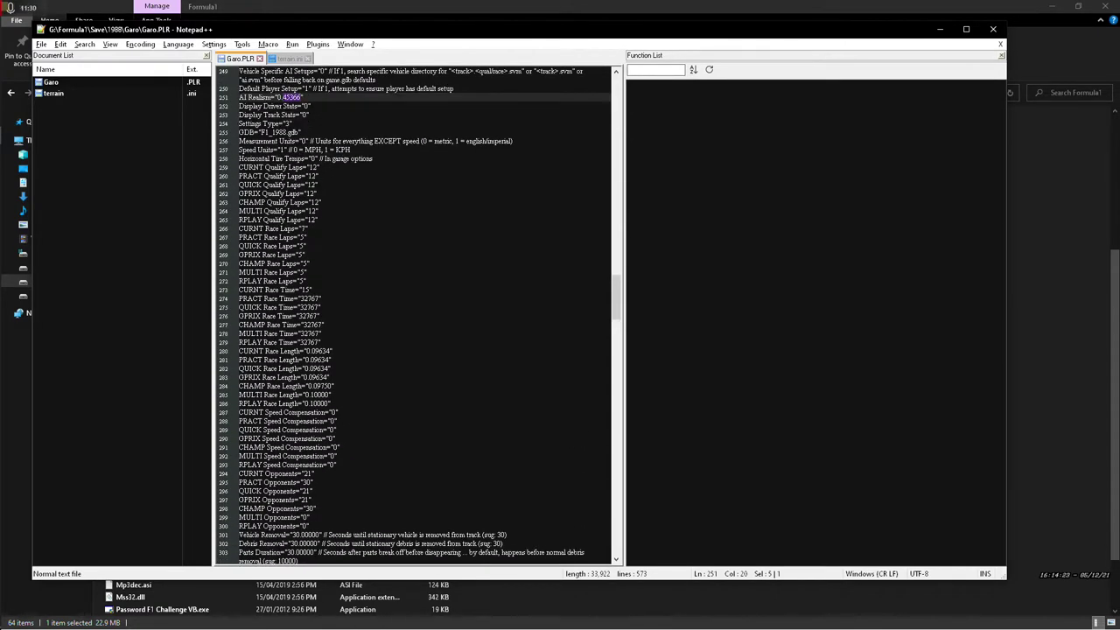
scroll(401, 316, "down", 13)
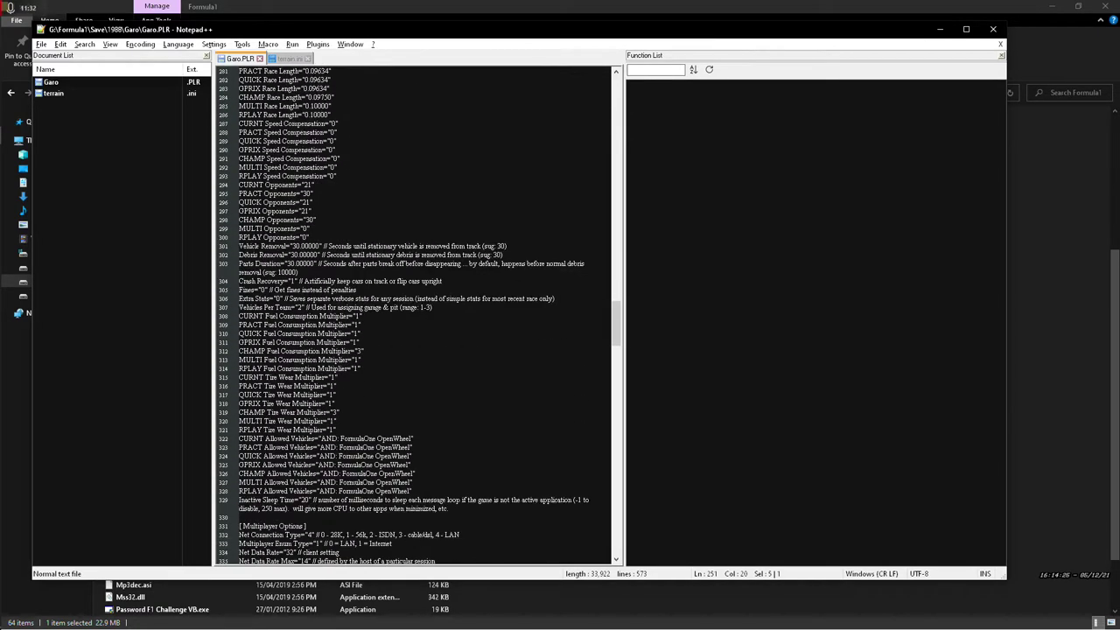
Review the Vehicle Removal, Debris Removal and Parts Duration entries, highlighting the Vehicle Removal value and comment
left_click_drag(239, 194, 326, 211)
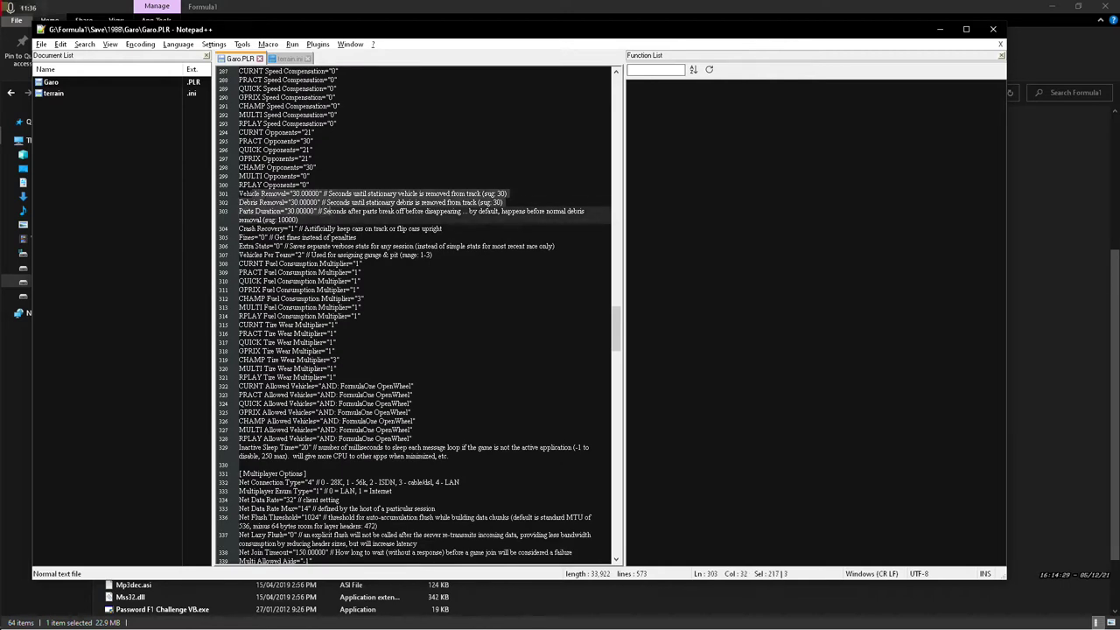
double_click(295, 194)
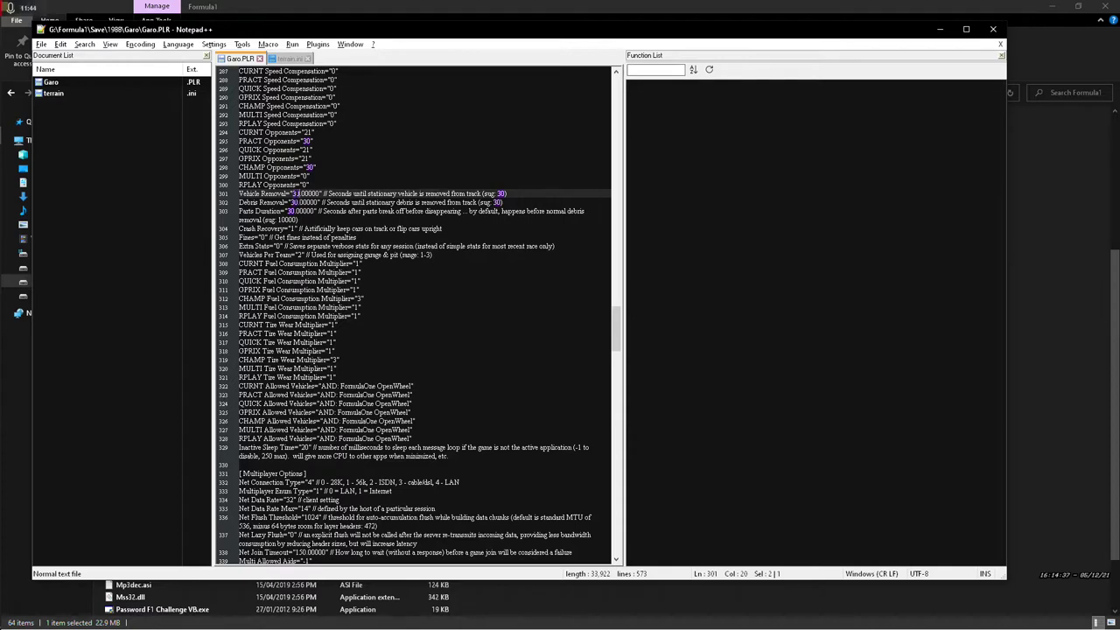
left_click(522, 194)
left_click_drag(522, 194, 272, 194)
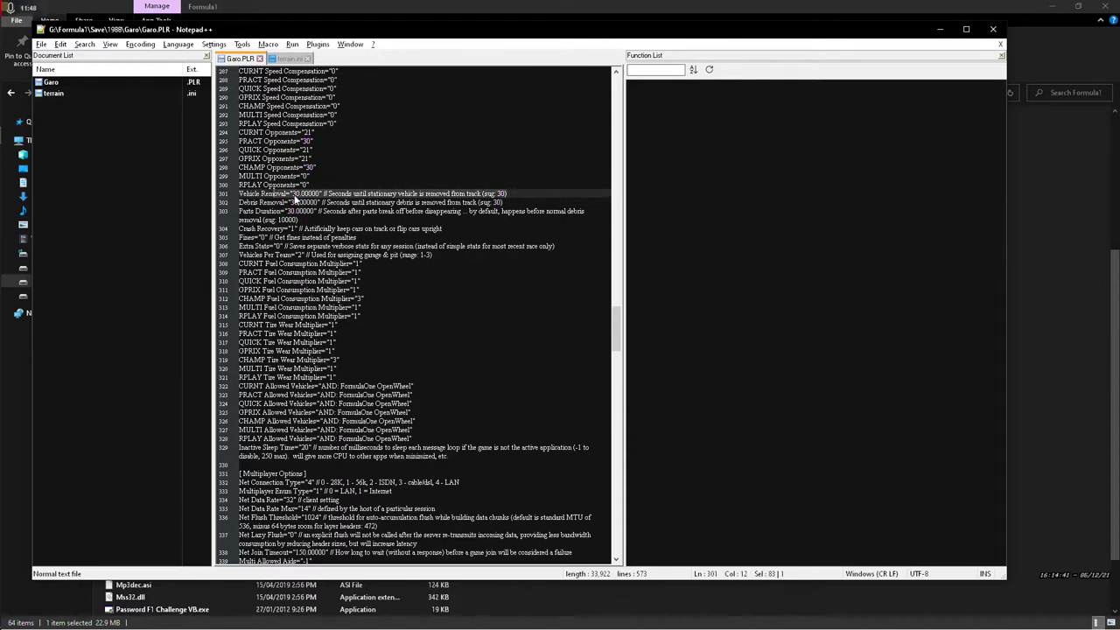
left_click(292, 194)
left_click(245, 202)
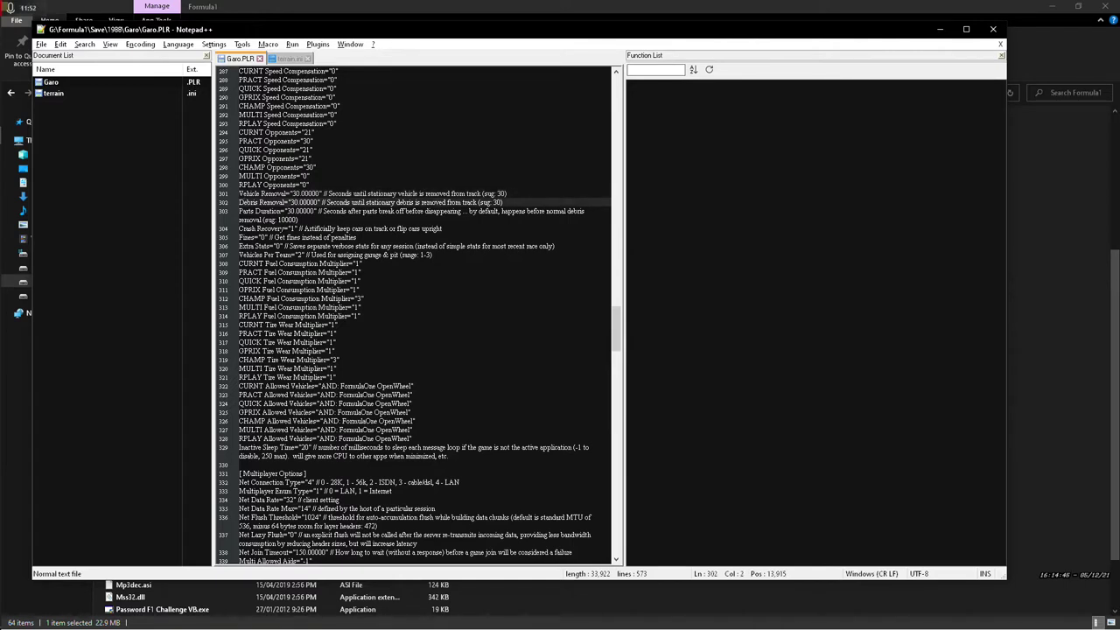
Highlight the Crash Recovery entry and review the rest of Game Options down to the Multiplayer Options section
left_click_drag(238, 228, 299, 229)
scroll(299, 229, "down", 1)
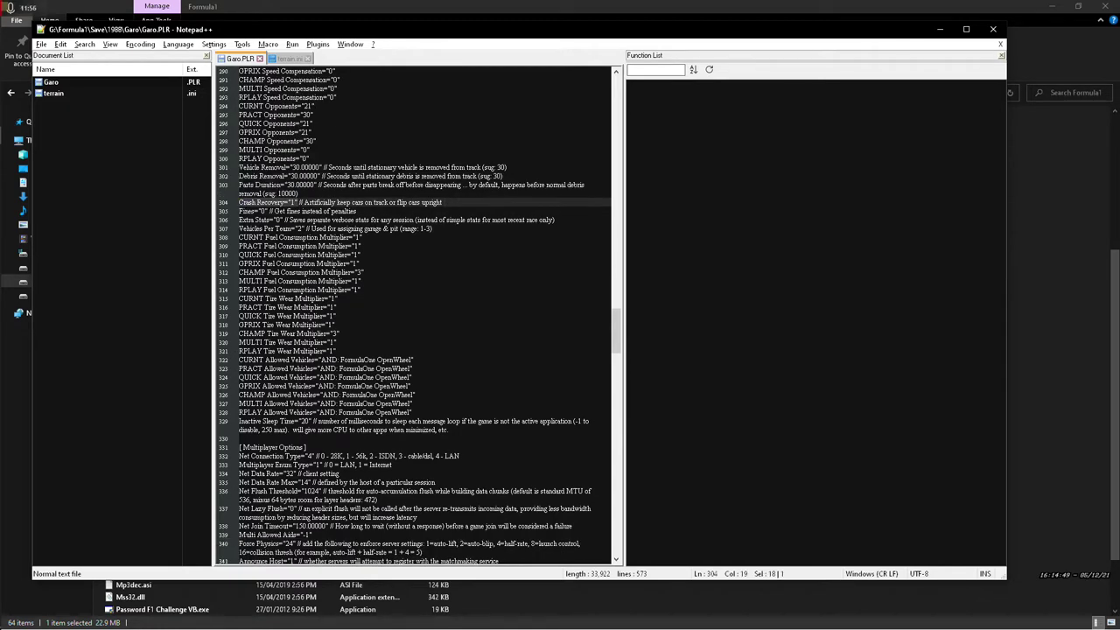
scroll(415, 316, "down", 1)
scroll(414, 316, "down", 6)
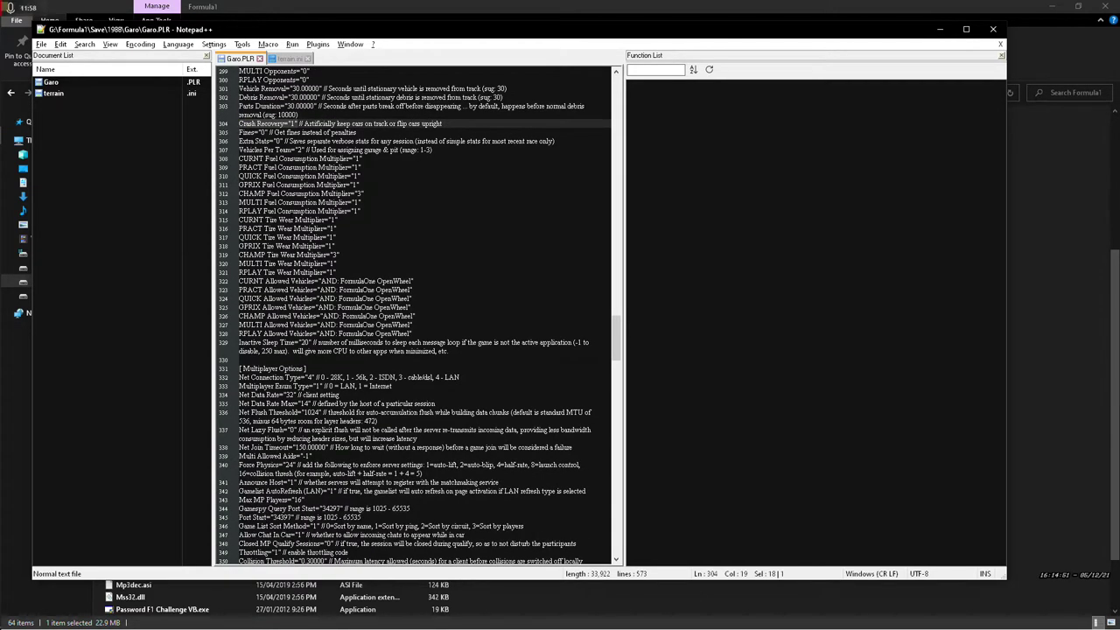
Review the Multiplayer Options, Controls, axis and force feedback entries down to the end of the .PLR file
scroll(413, 316, "down", 14)
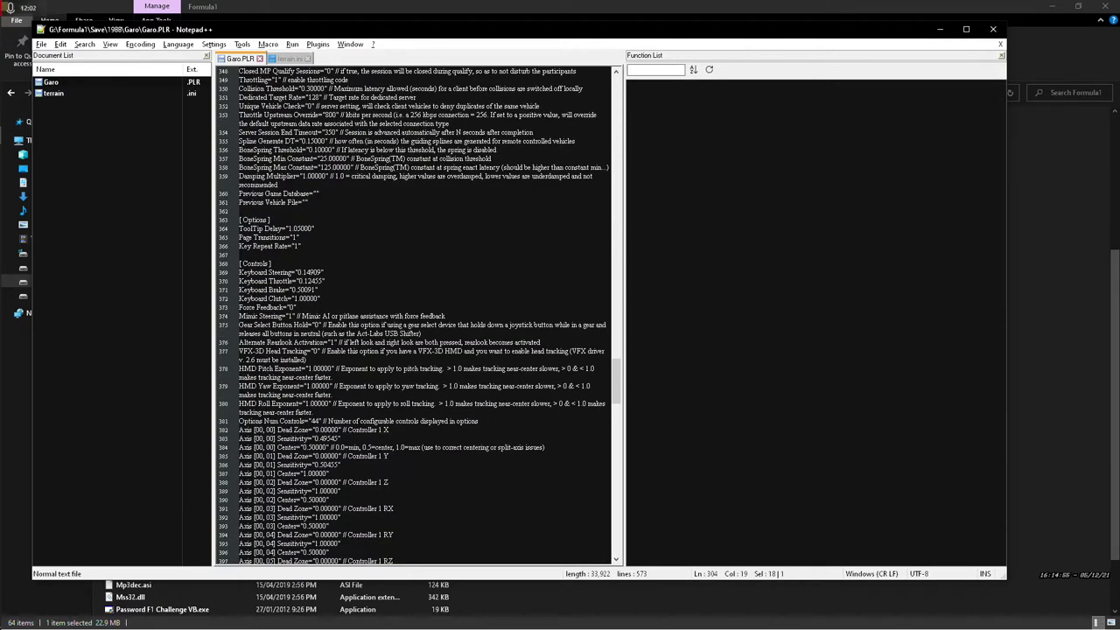
scroll(415, 316, "down", 20)
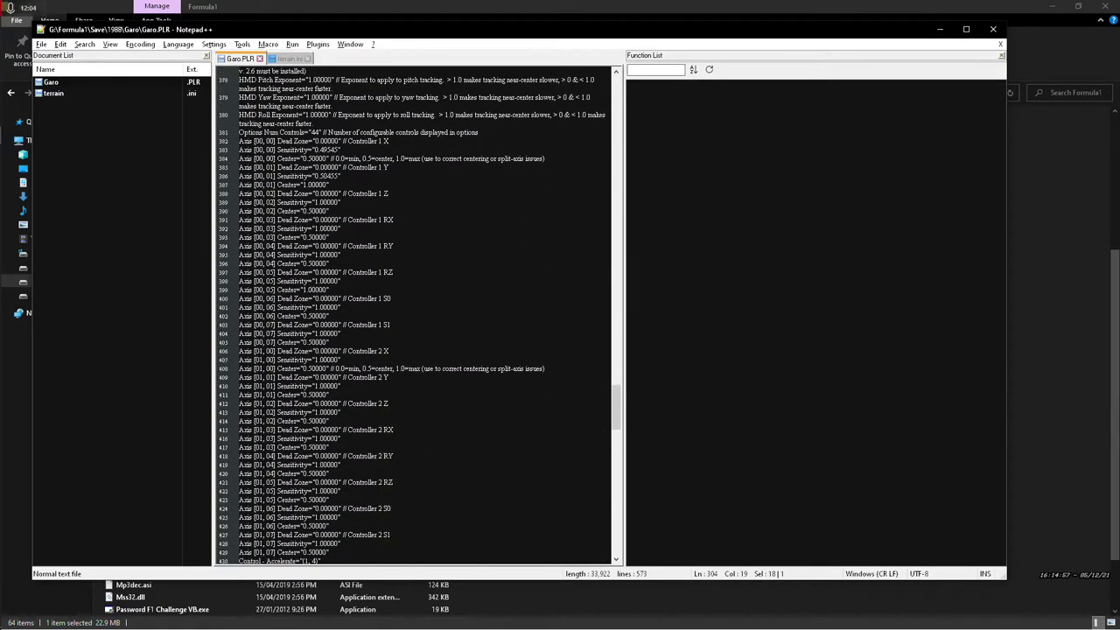
scroll(415, 316, "down", 20)
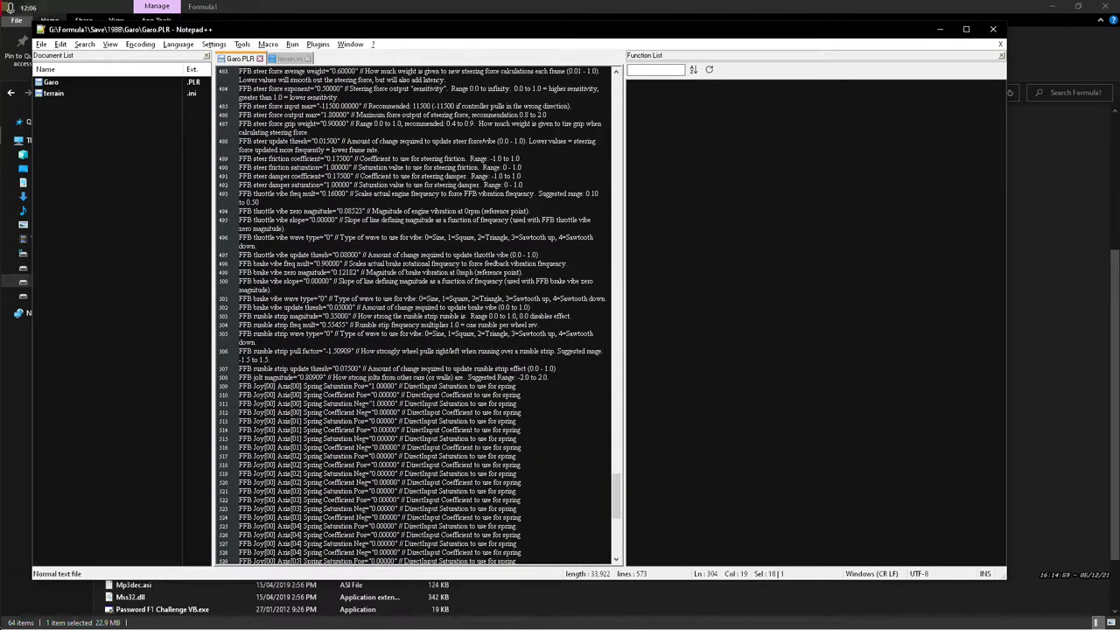
scroll(415, 316, "down", 8)
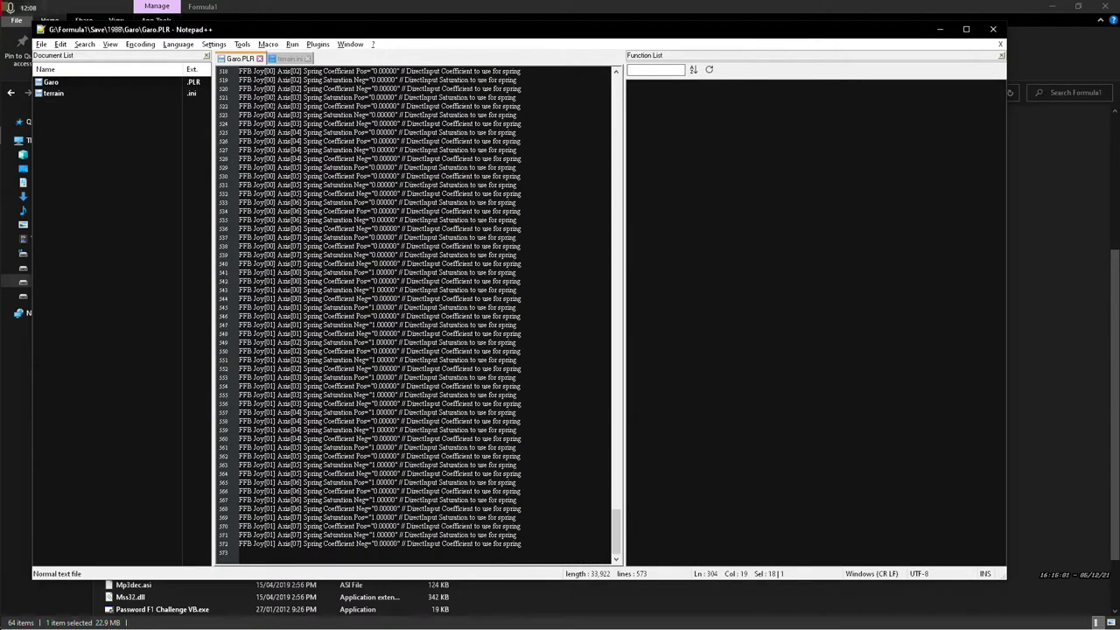
Switch to terrain.ini and highlight the spark reaction line under Other loose special effects
left_click(289, 58)
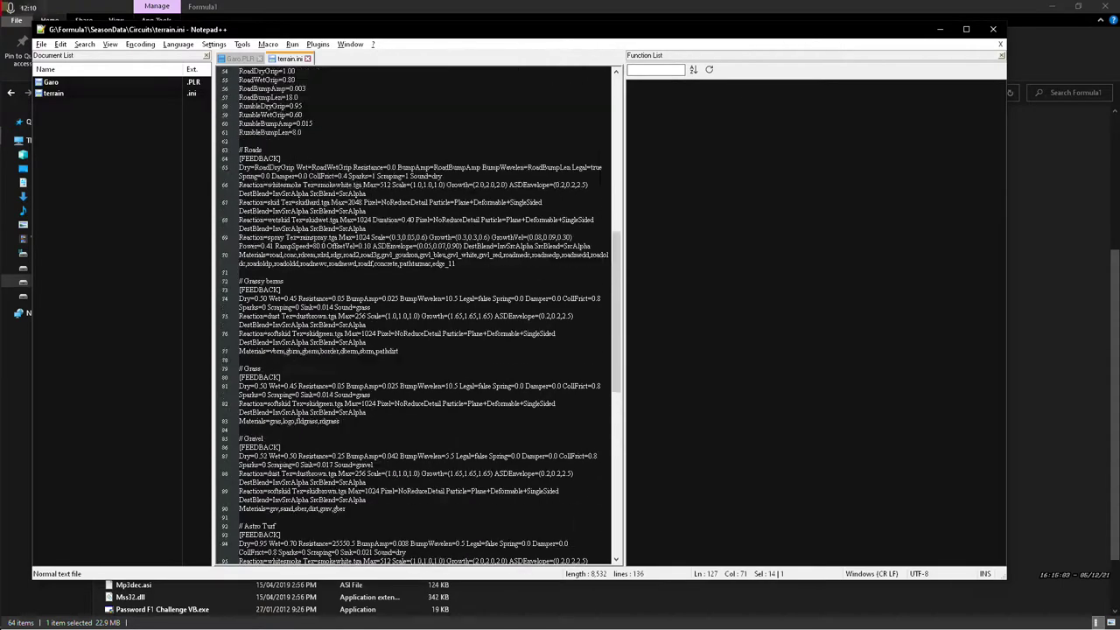
scroll(414, 316, "up", 12)
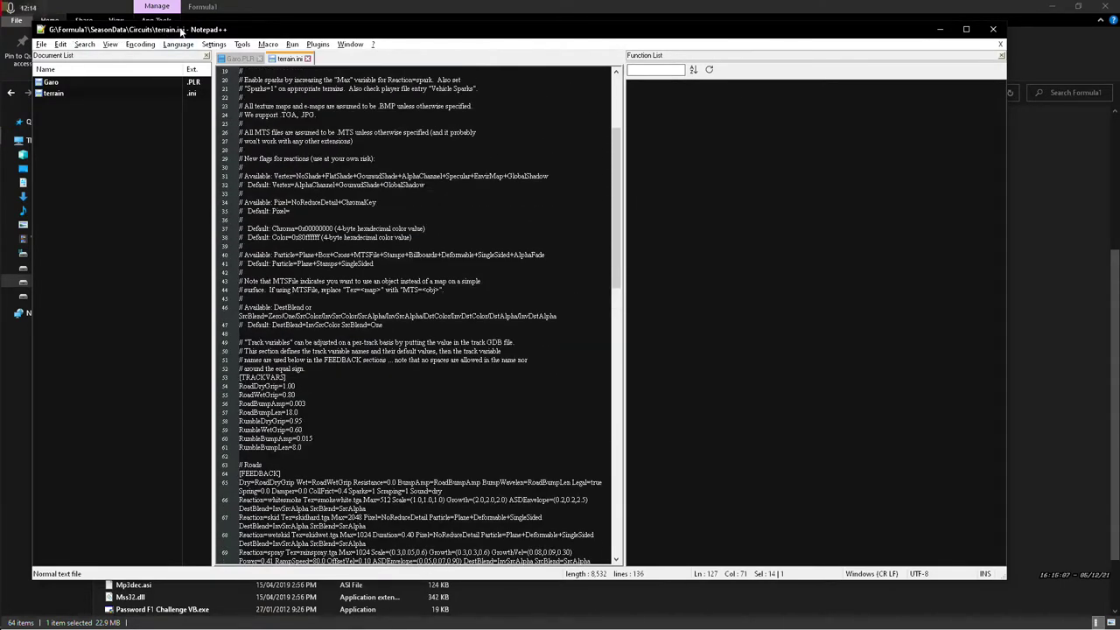
scroll(415, 315, "down", 20)
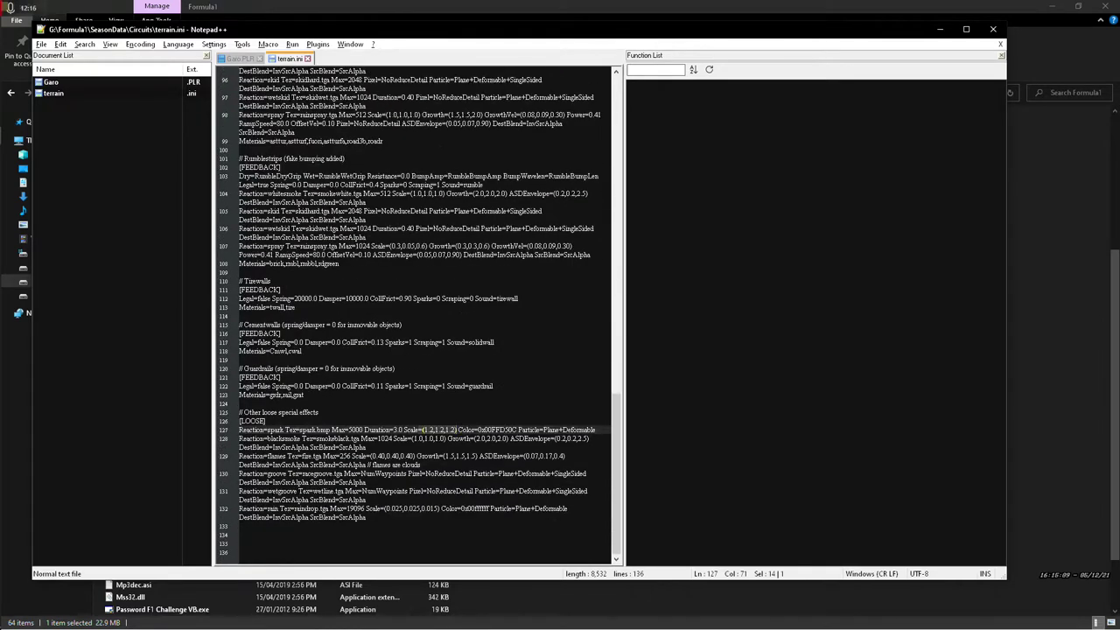
left_click_drag(262, 430, 482, 431)
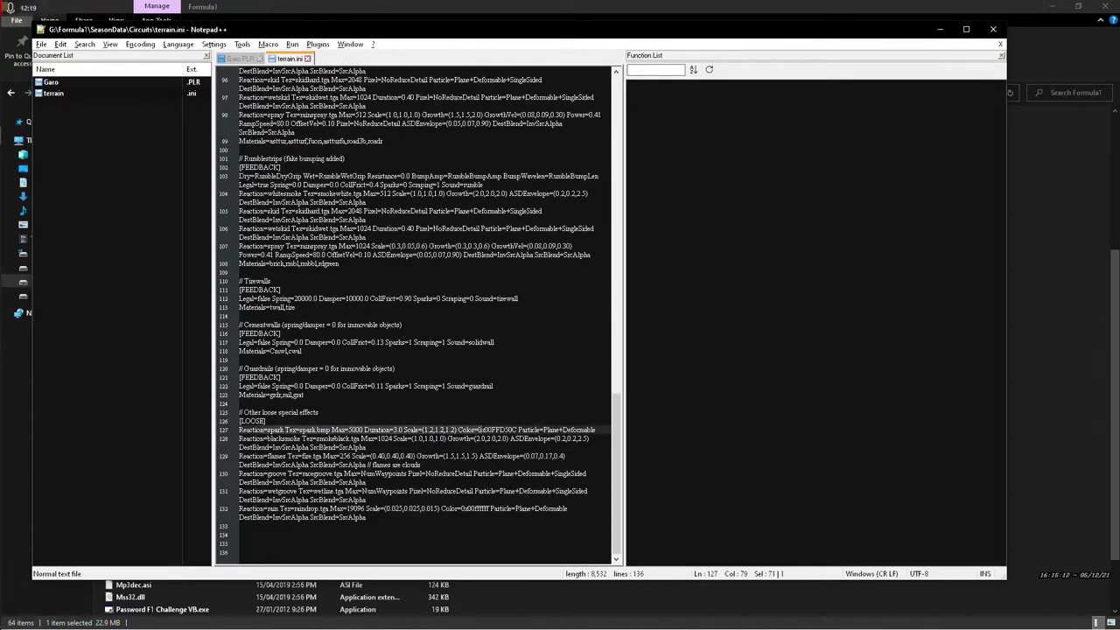
Set the spark reaction's Duration to 1.0 in terrain.ini and save the file
left_click(474, 430)
left_click_drag(399, 430, 393, 429)
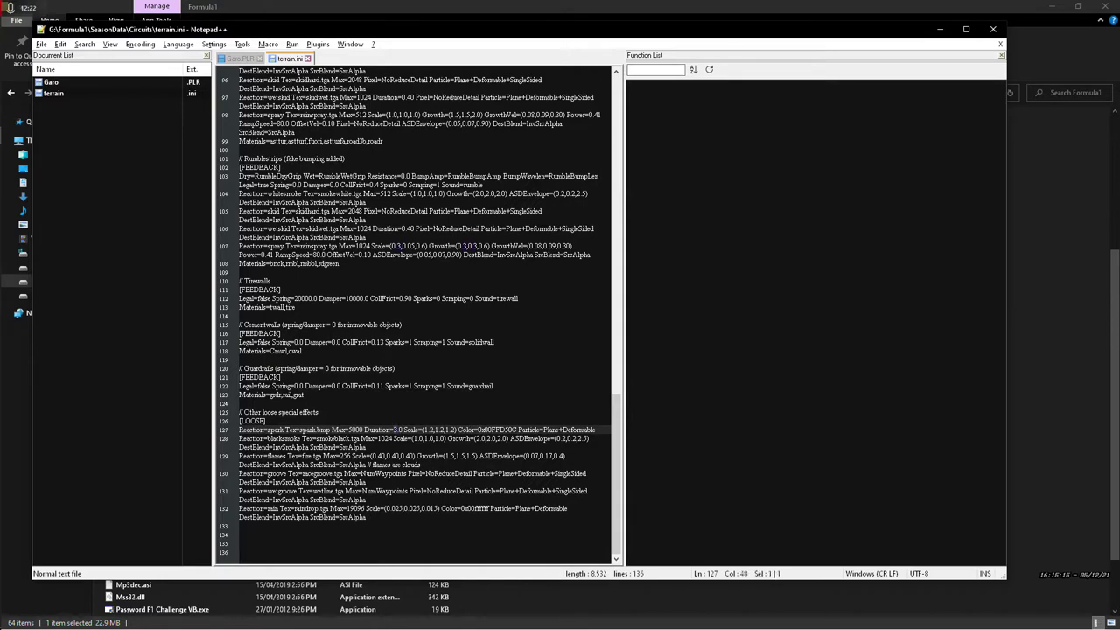
type("1")
key("ctrl+s")
Set the spark reaction's Scale to (0.5,0.5,0.5) and save terrain.ini
left_click_drag(424, 429, 456, 430)
type("0.5,0.")
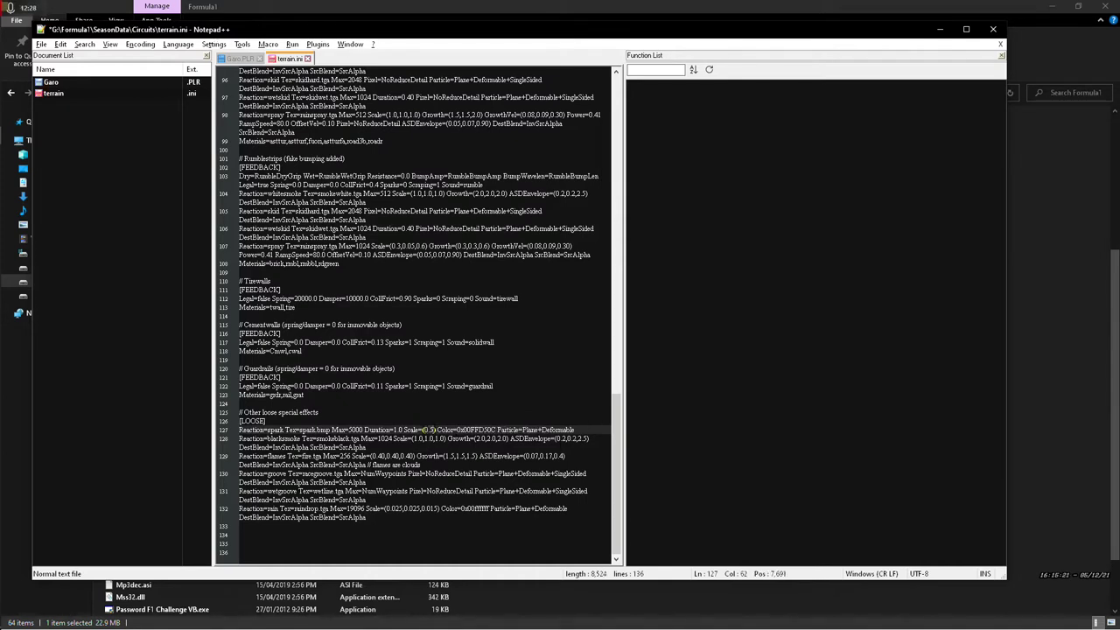
type("5,0.6")
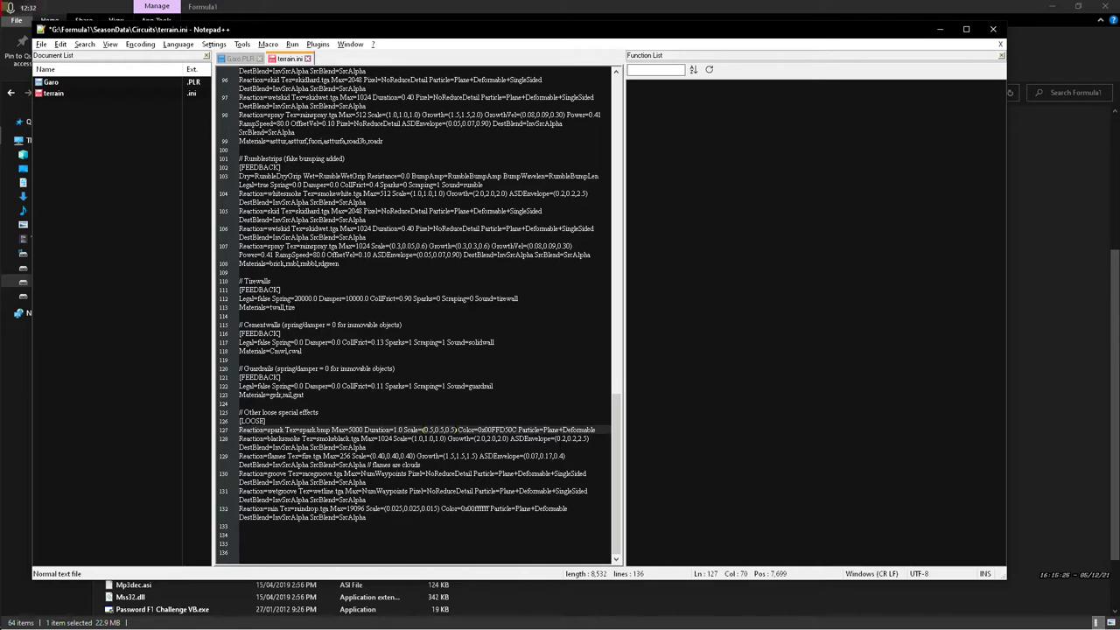
key("ctrl+s")
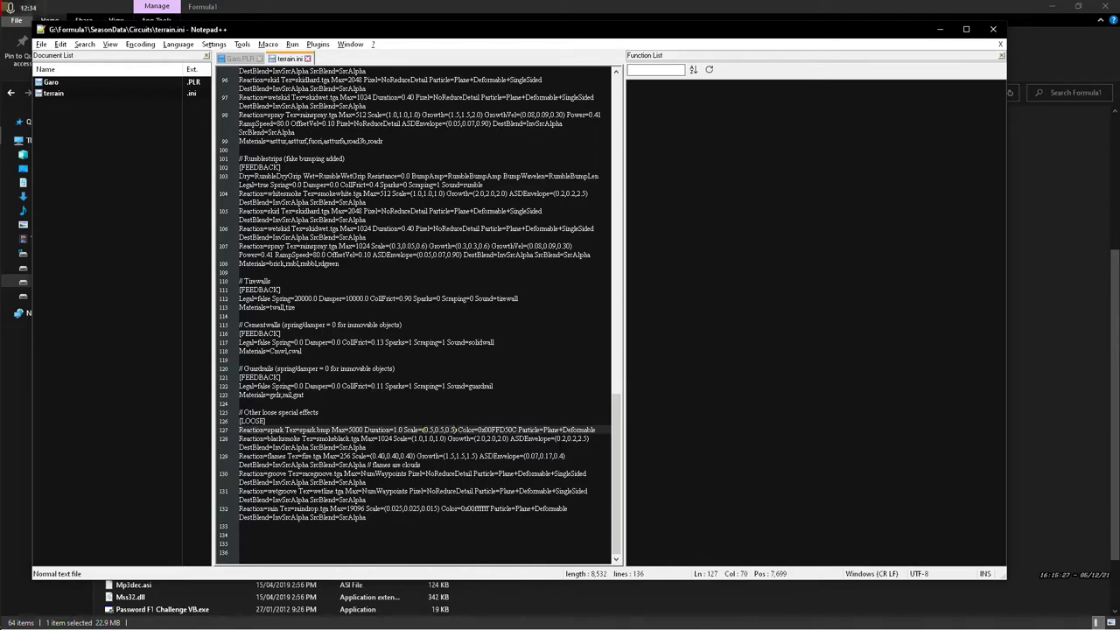
left_click(429, 438)
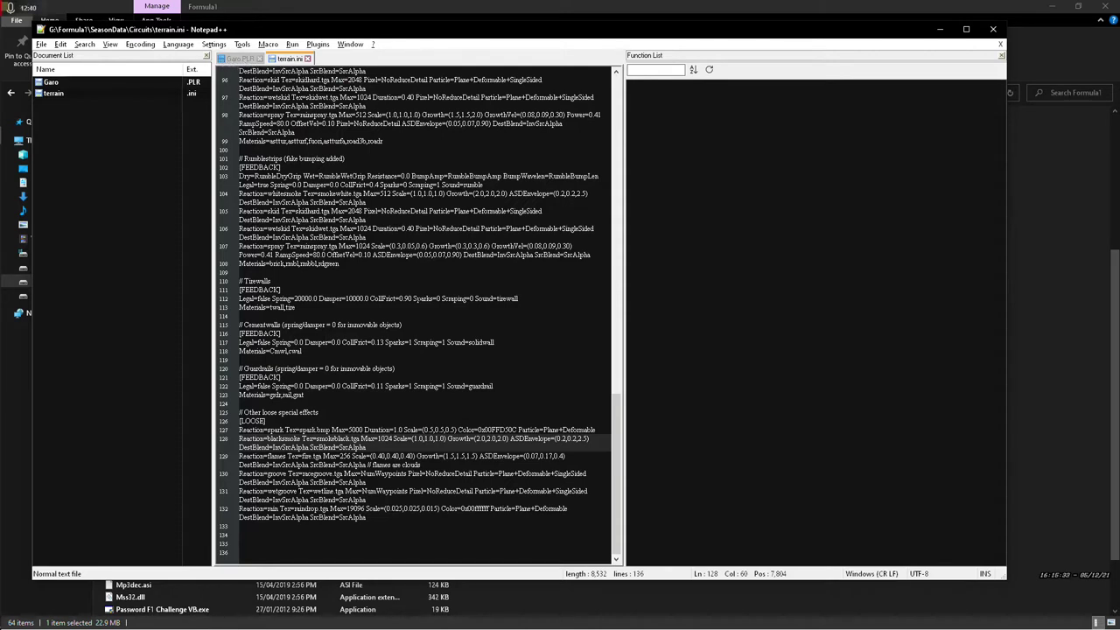
Return to the driver's .PLR file and look through the driving aids, race conditions and sound options again
left_click(238, 59)
scroll(628, 499, "up", 10)
left_click_drag(616, 500, 612, 111)
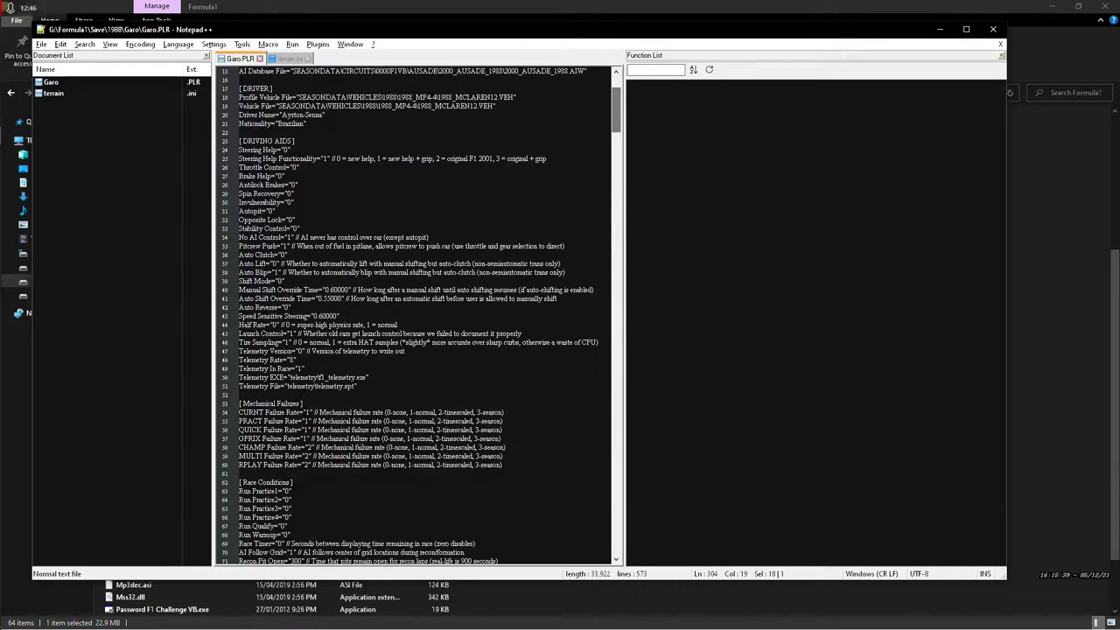
scroll(479, 213, "down", 20)
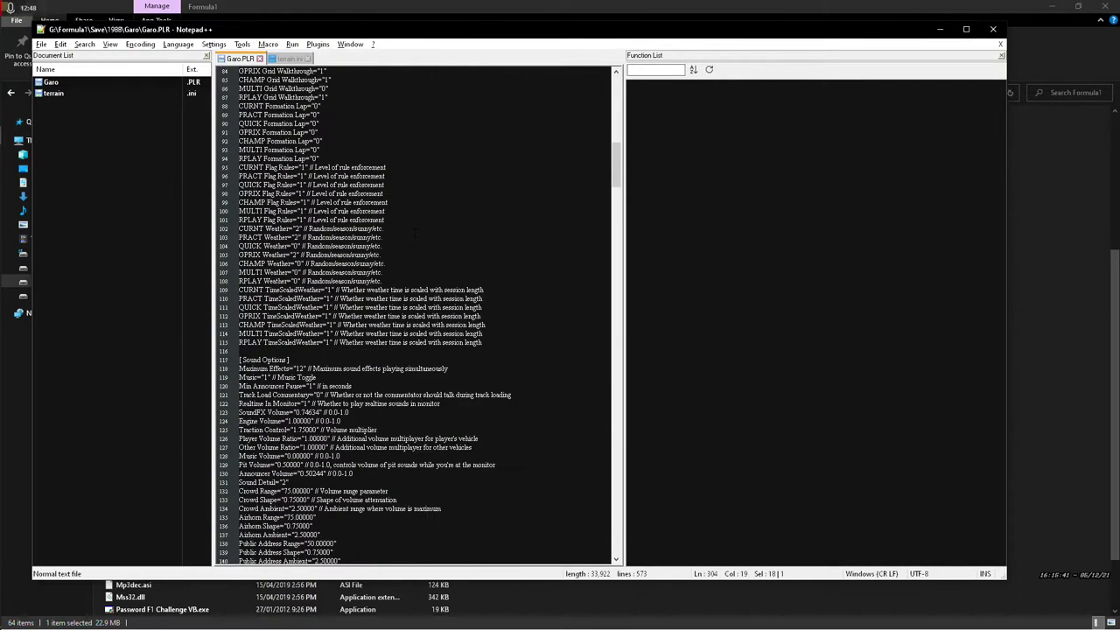
scroll(415, 315, "down", 7)
scroll(428, 315, "up", 20)
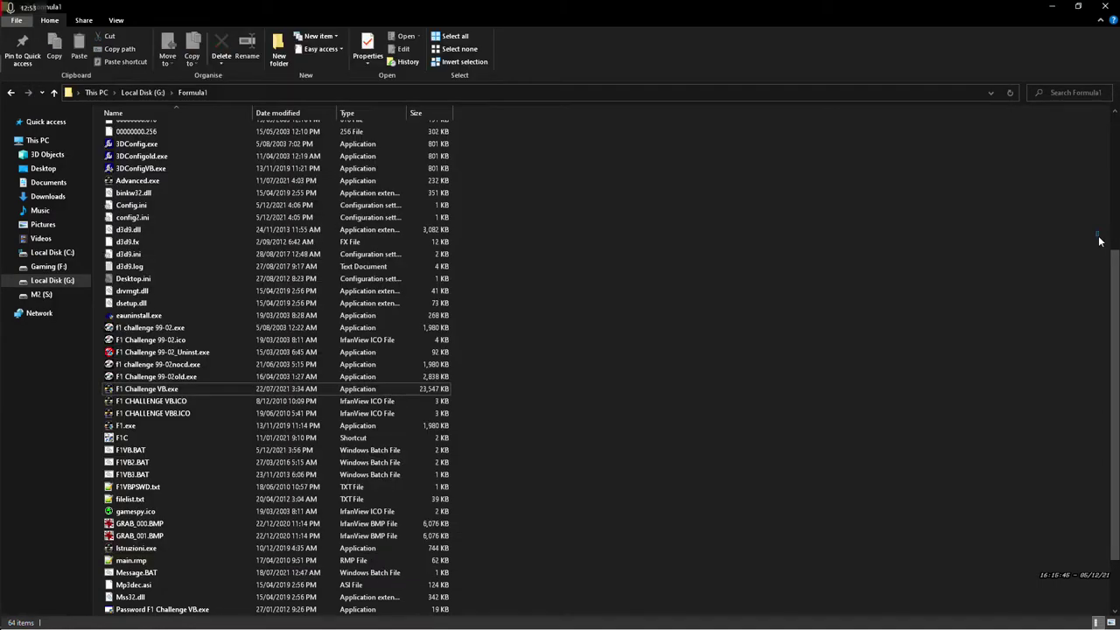
Switch to File Explorer, open the Movies folder inside Formula1 and select the 99999 folder
left_click(1098, 236)
scroll(426, 268, "up", 6)
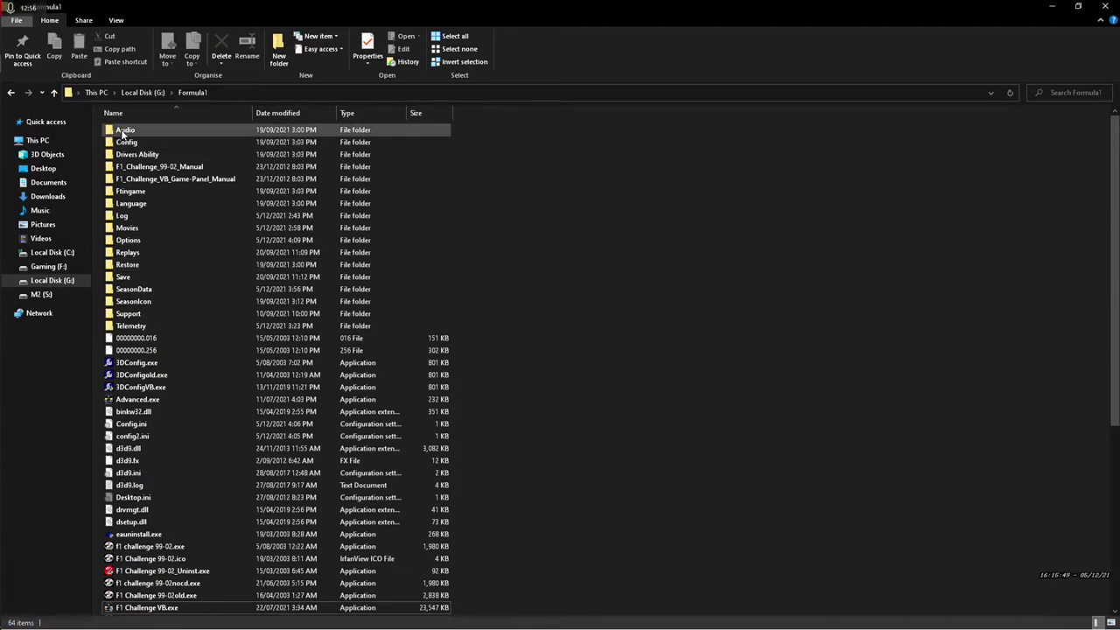
double_click(140, 228)
scroll(141, 228, "down", 13)
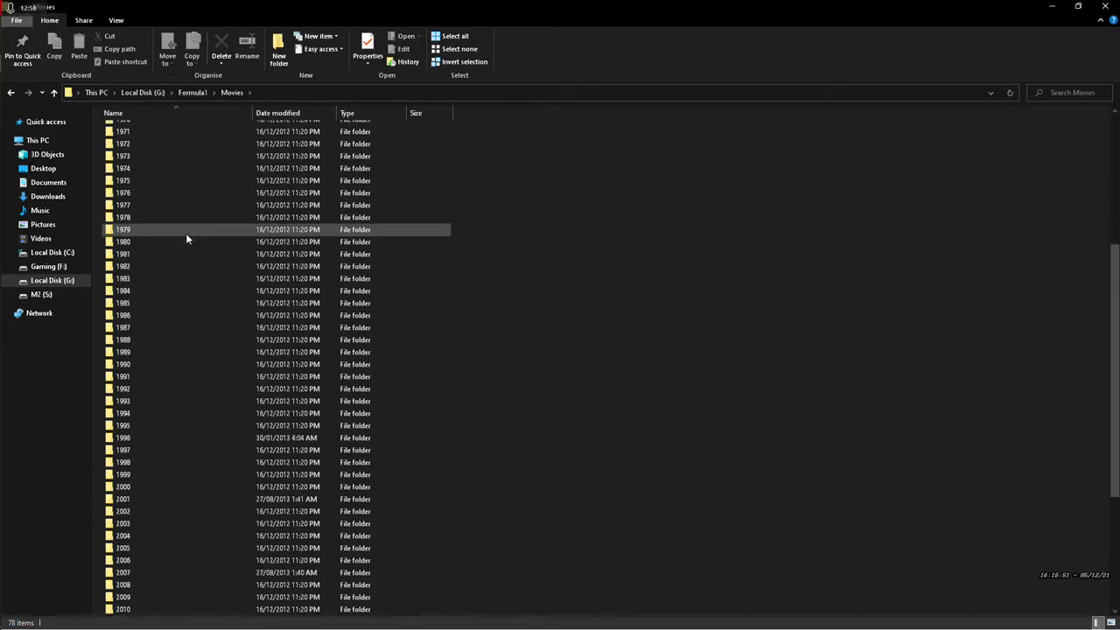
left_click(123, 549)
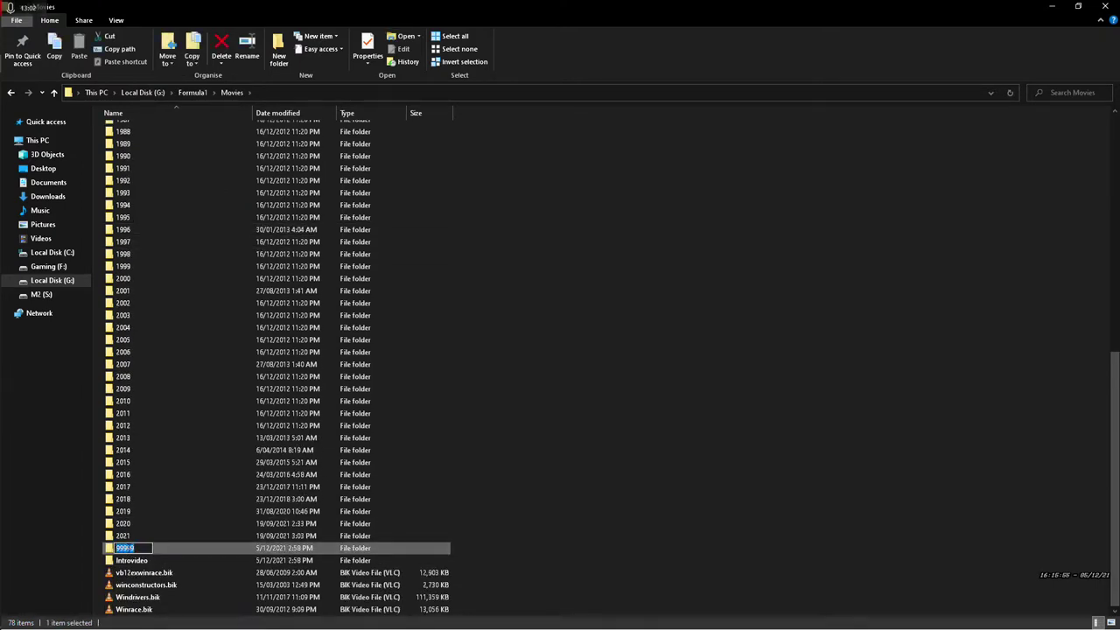
key("Down")
key("Down")
key("Down")
left_click(129, 550)
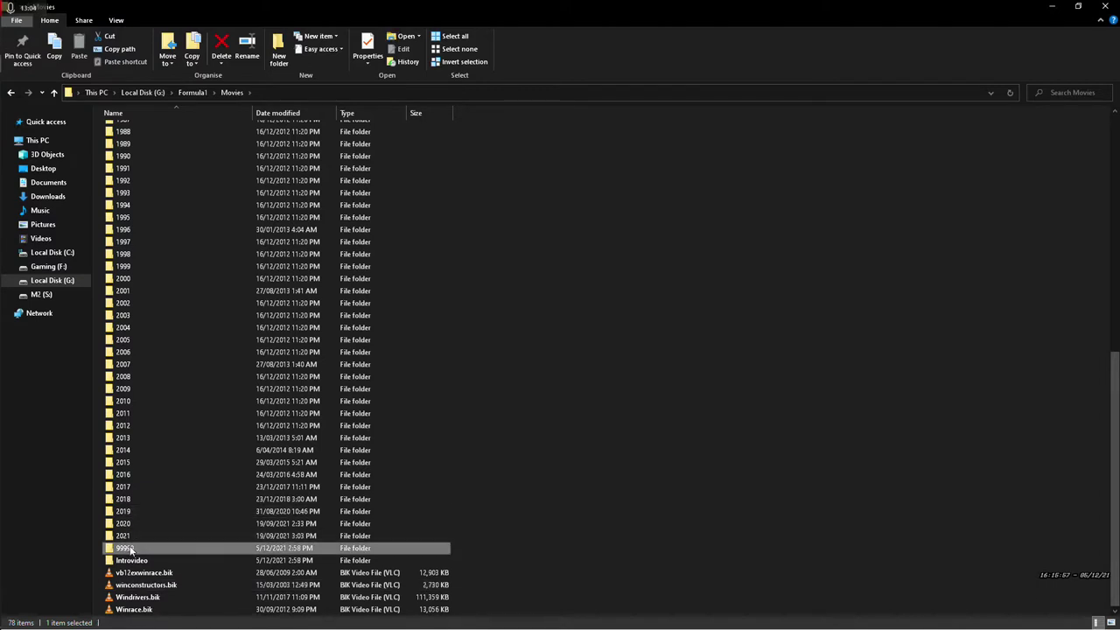
Check the contents of the 99999 and Introvideo folders, returning to the Movies folder after each
double_click(130, 550)
left_click(232, 92)
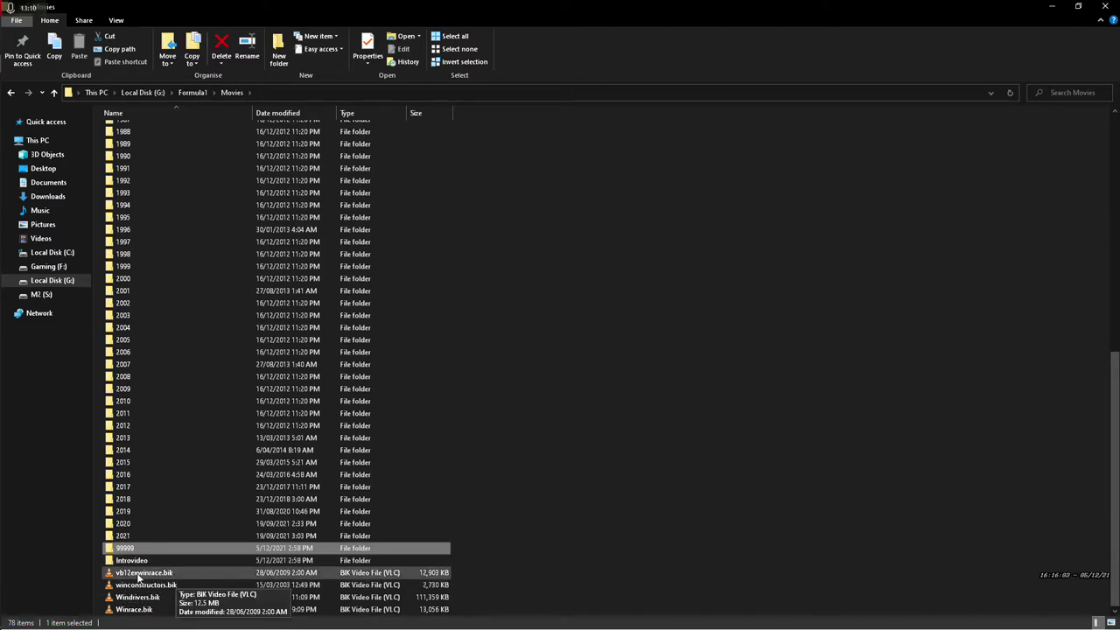
left_click(493, 551)
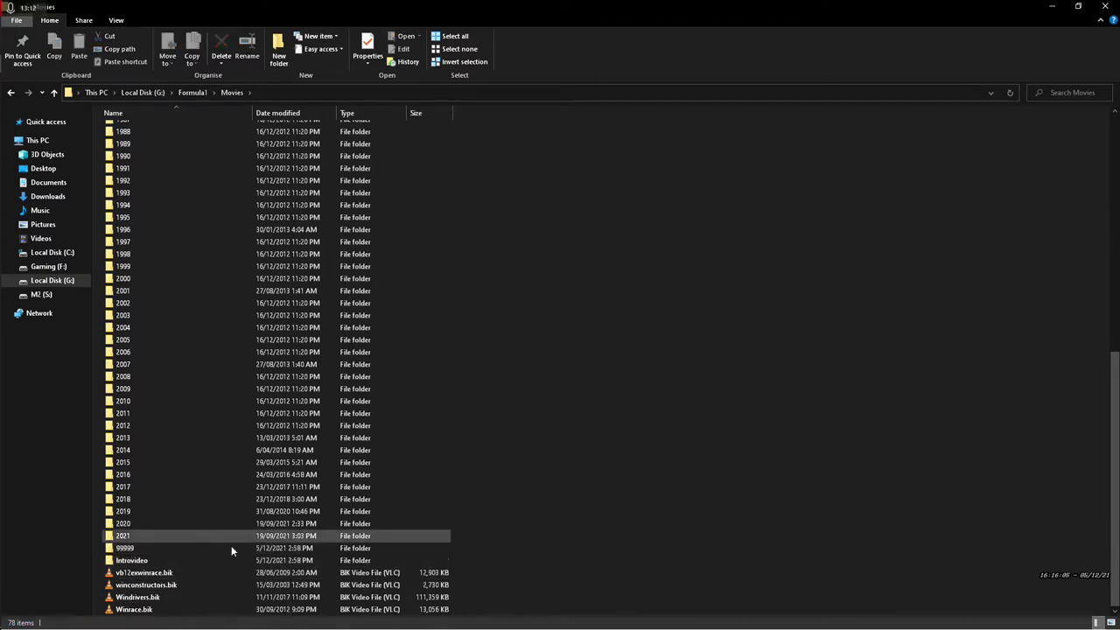
double_click(162, 564)
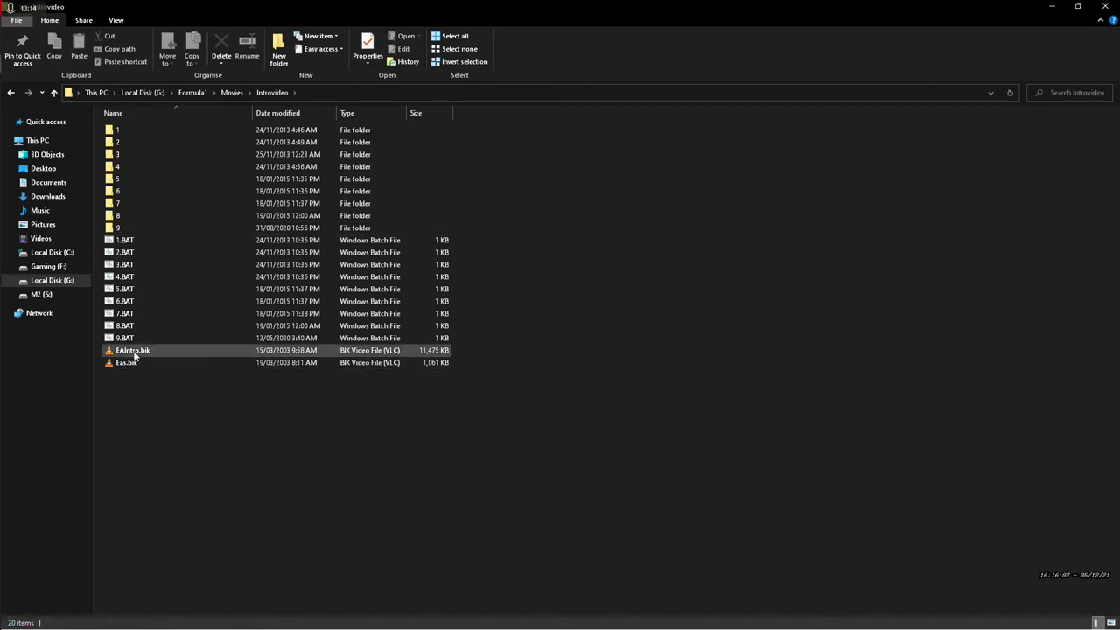
left_click(232, 92)
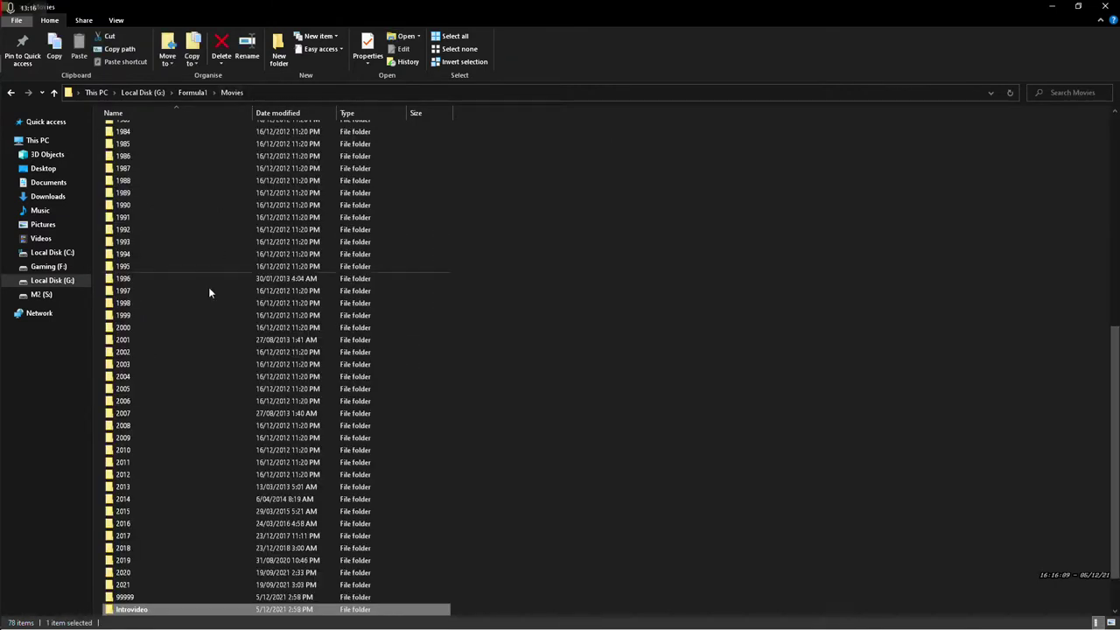
left_click(554, 497)
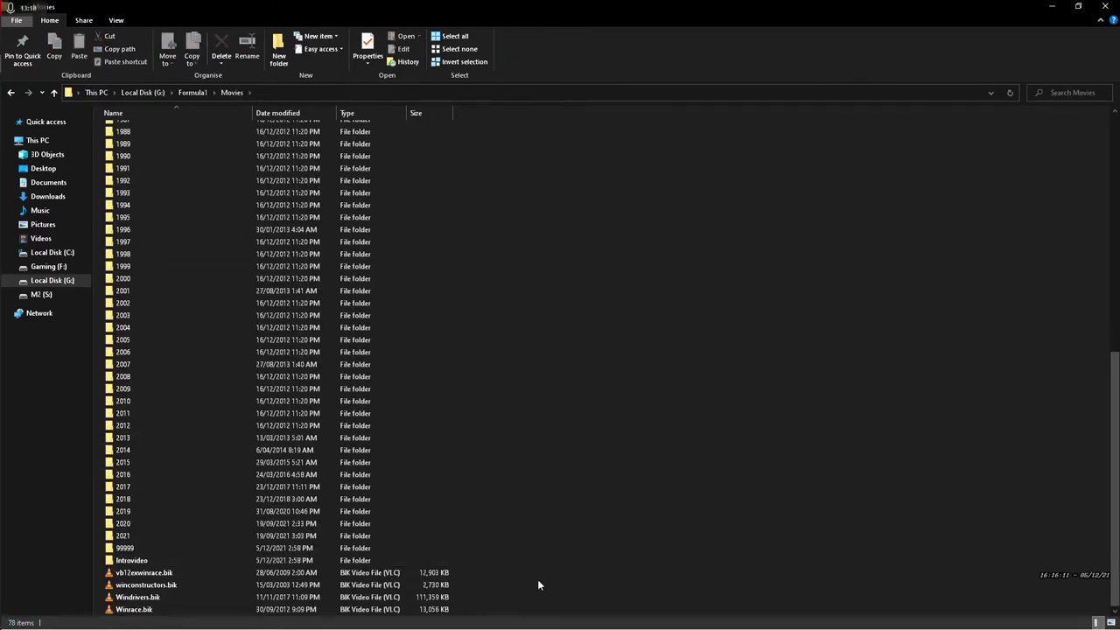
Point out the 99999 folder once more, then return to the Formula1 folder and look through its files
left_click(165, 548)
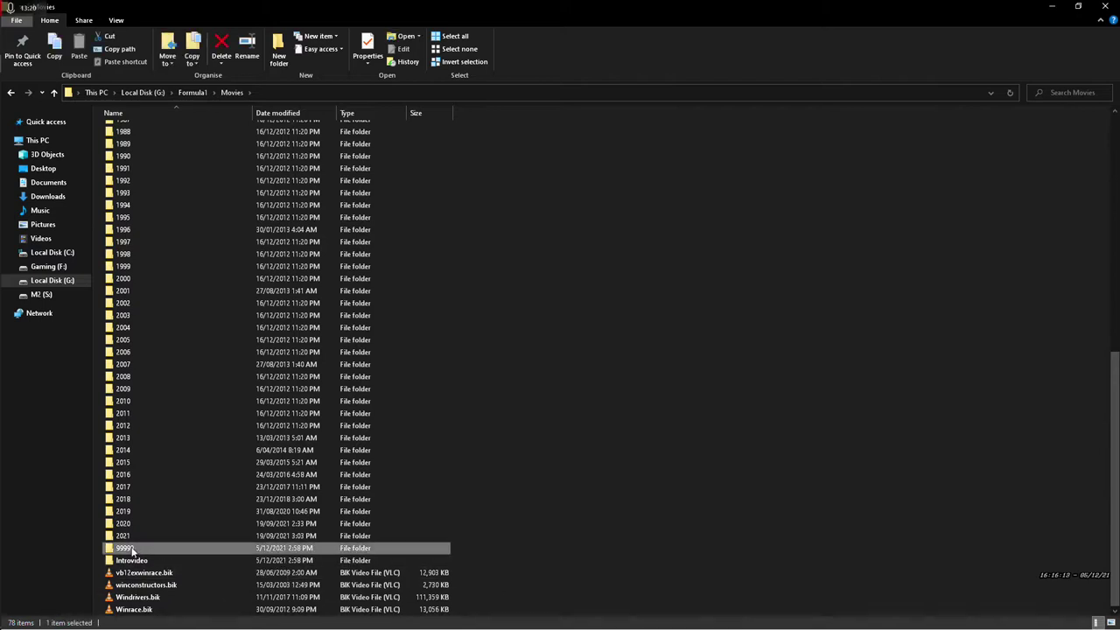
left_click(648, 482)
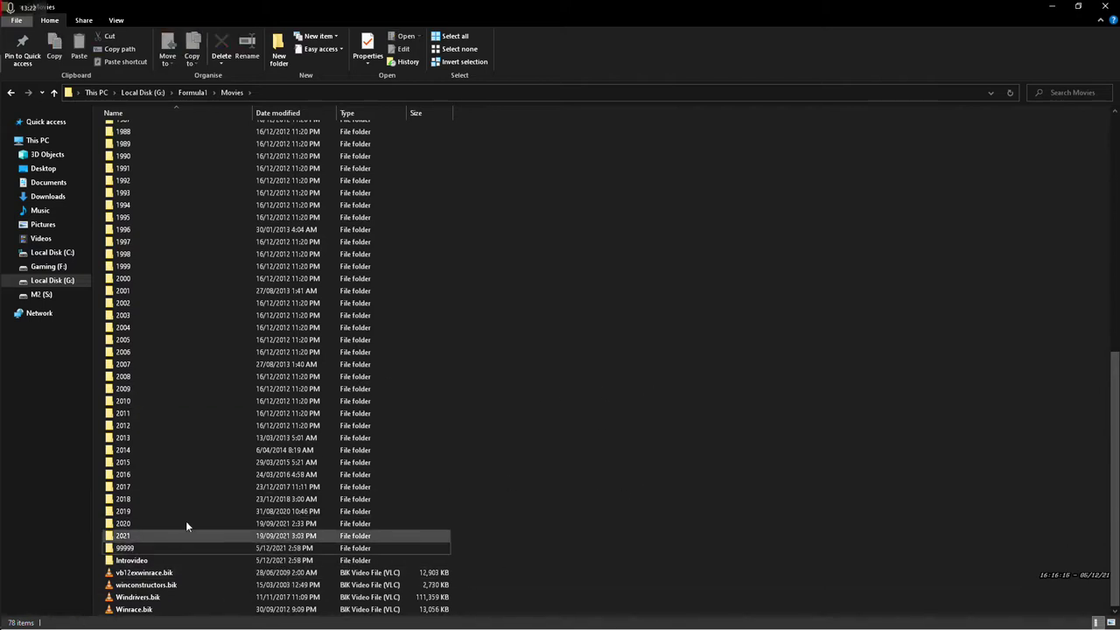
left_click(184, 92)
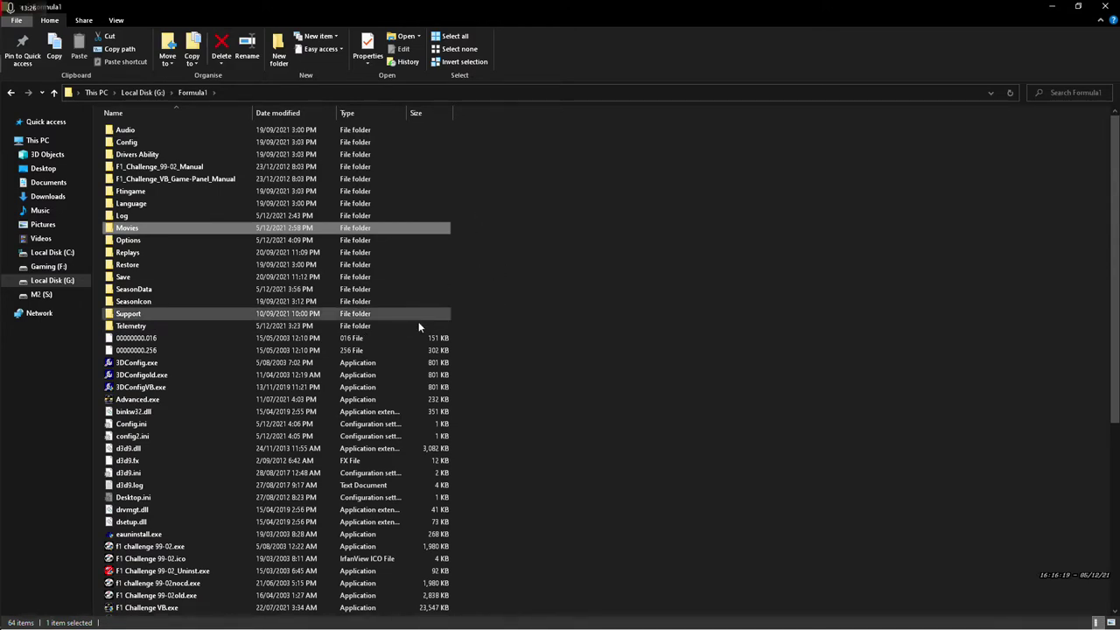
scroll(418, 321, "down", 8)
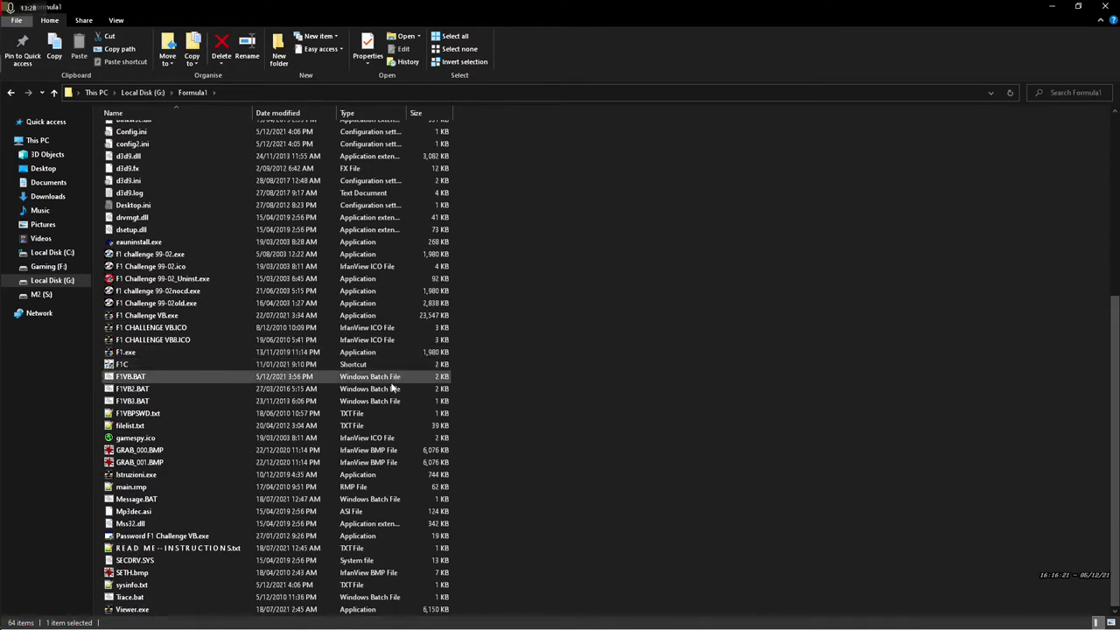
scroll(534, 328, "up", 8)
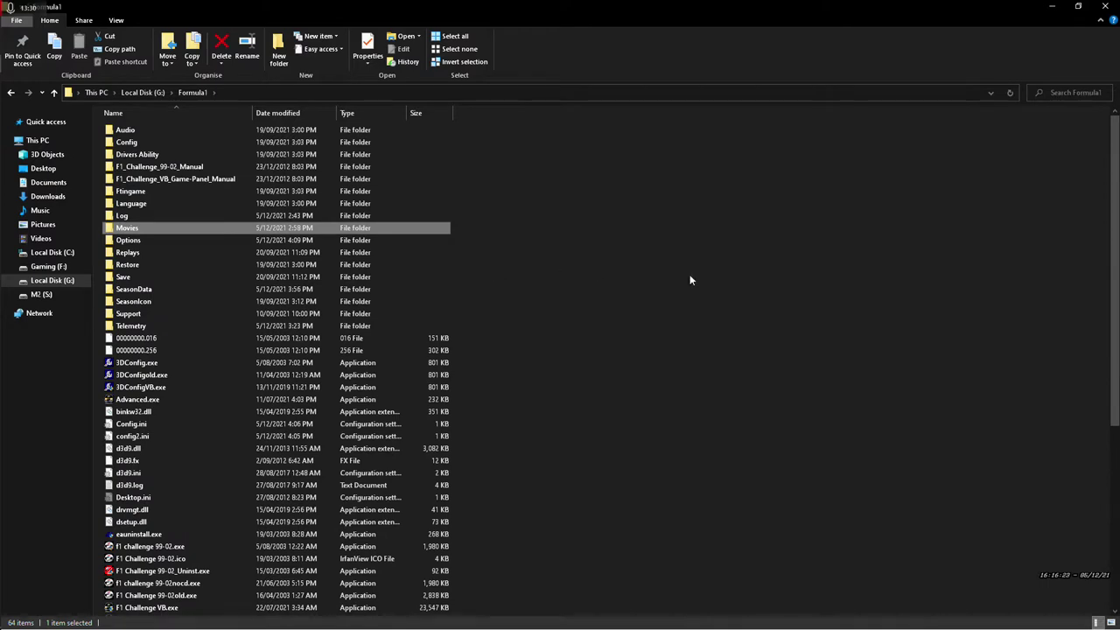
scroll(657, 285, "down", 8)
mouse_move(1, 259)
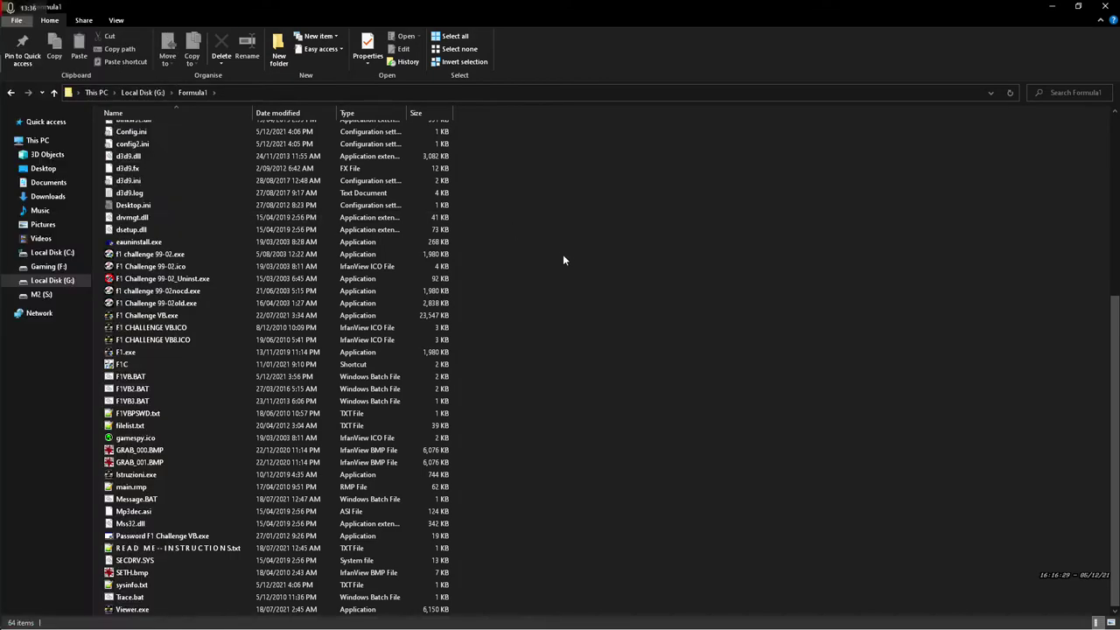
Clear the open windows to the desktop and bring the Logitech Gaming Software window back into view
key("super+alt+d")
key("super")
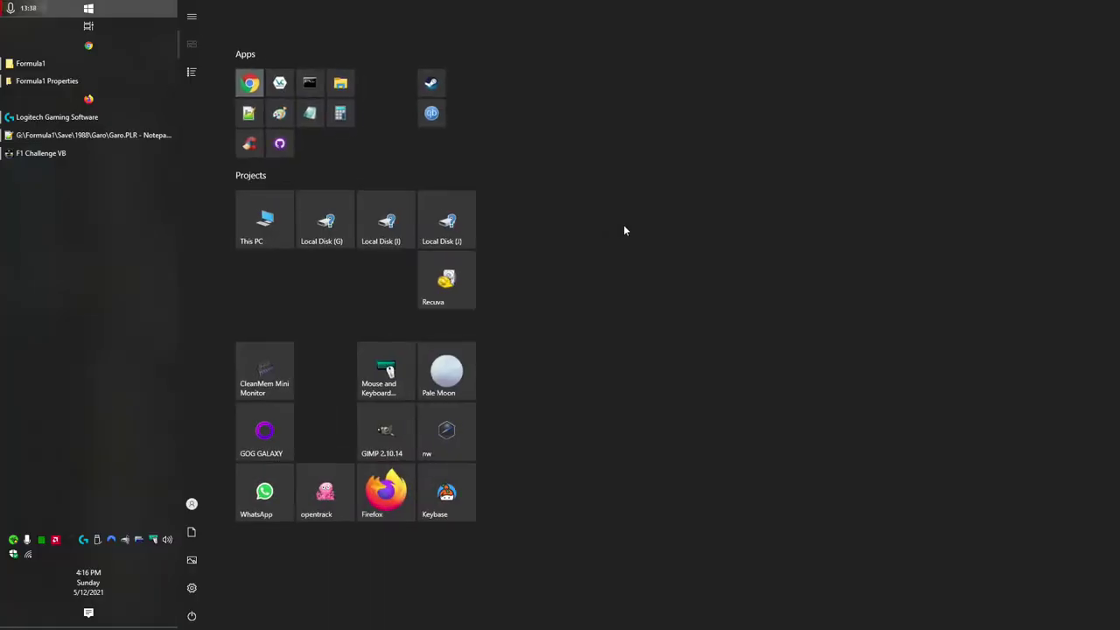
key("Escape")
key("super+d")
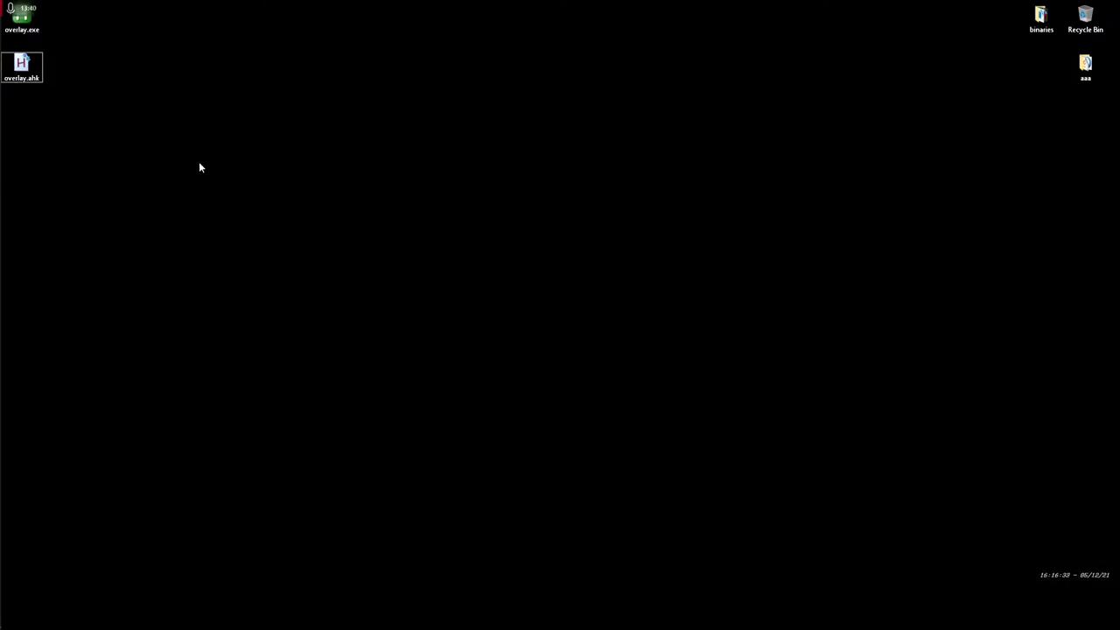
key("super")
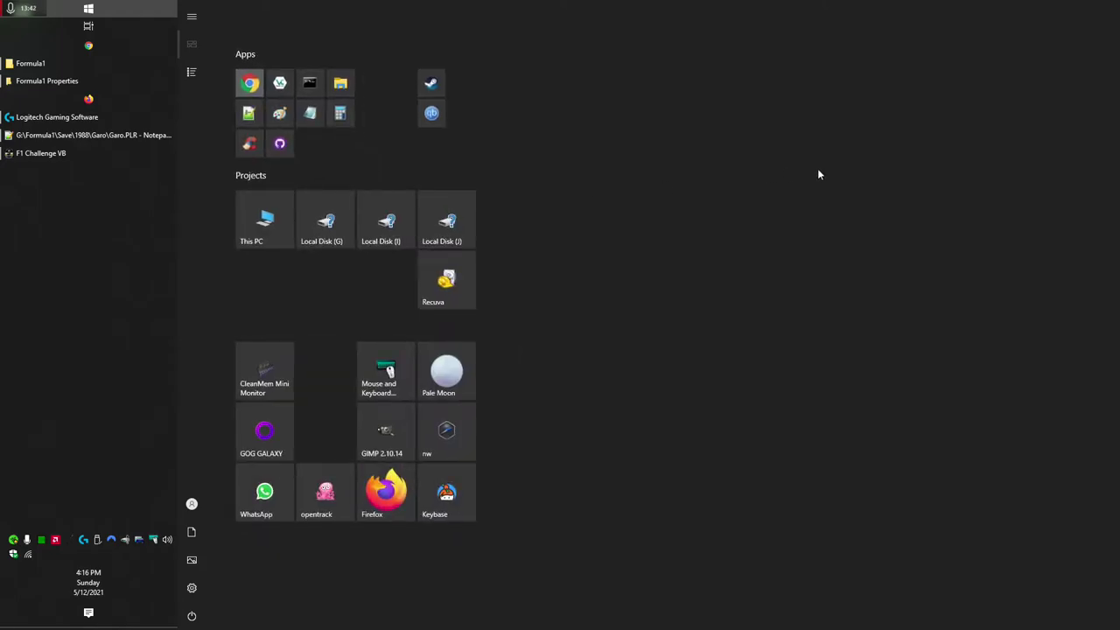
key("super+d")
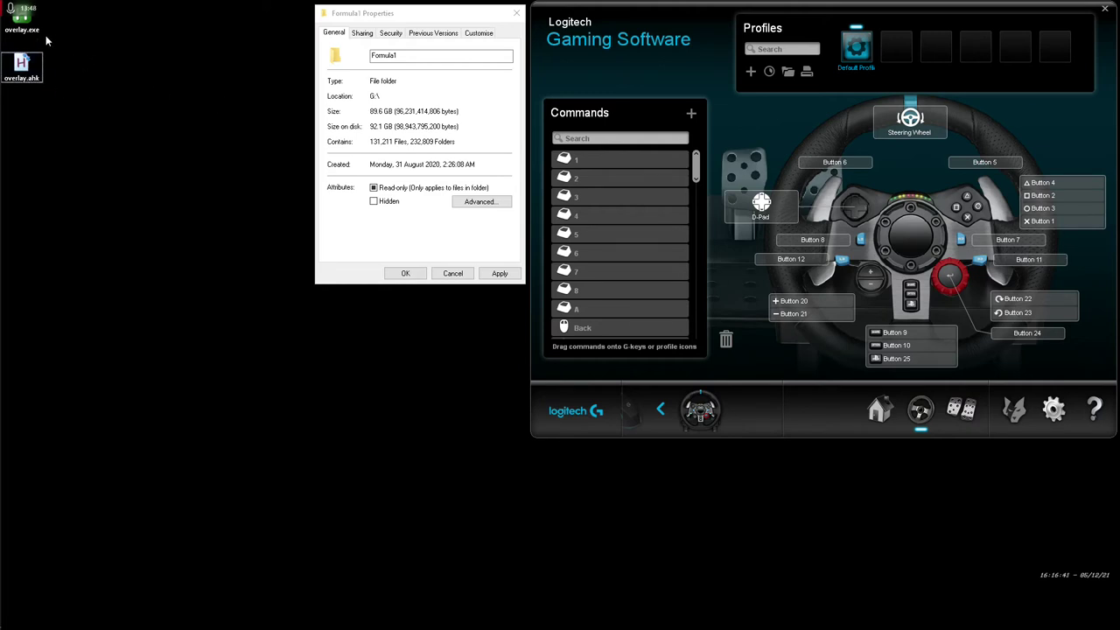
Open the overlay.ahk script for editing and point out the controller device number lines for steering, throttle, brake and clutch
right_click(29, 71)
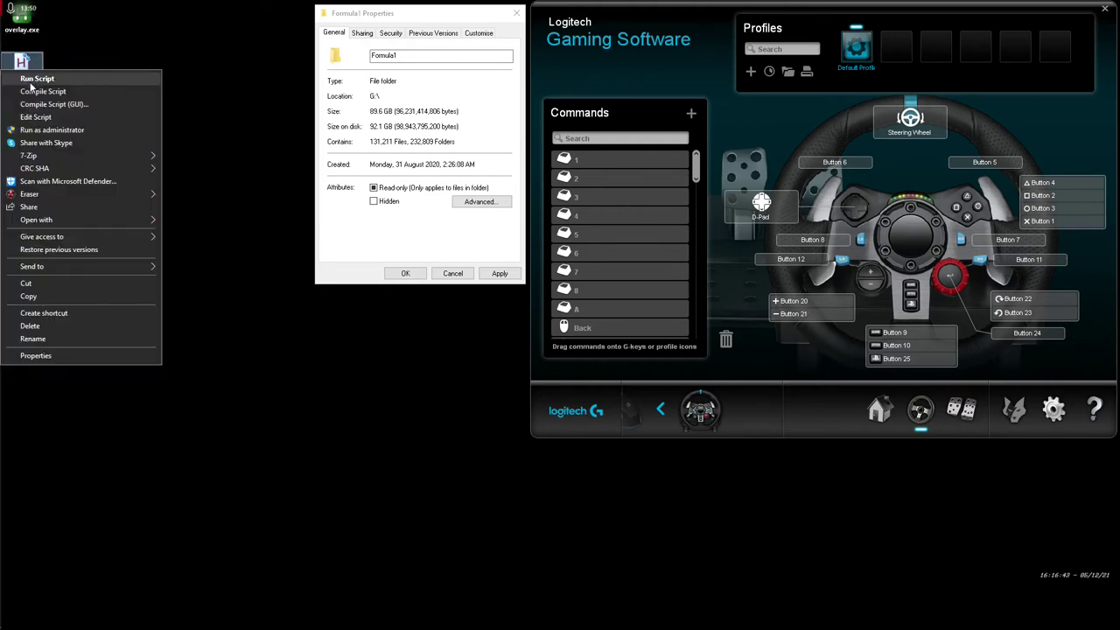
left_click(48, 118)
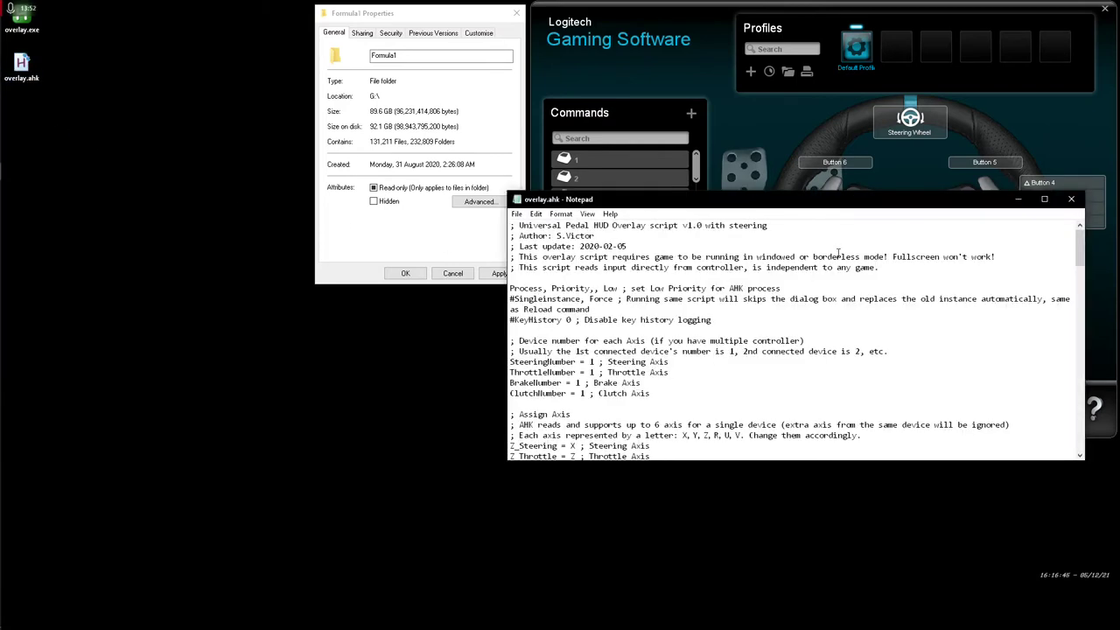
left_click_drag(678, 394, 511, 361)
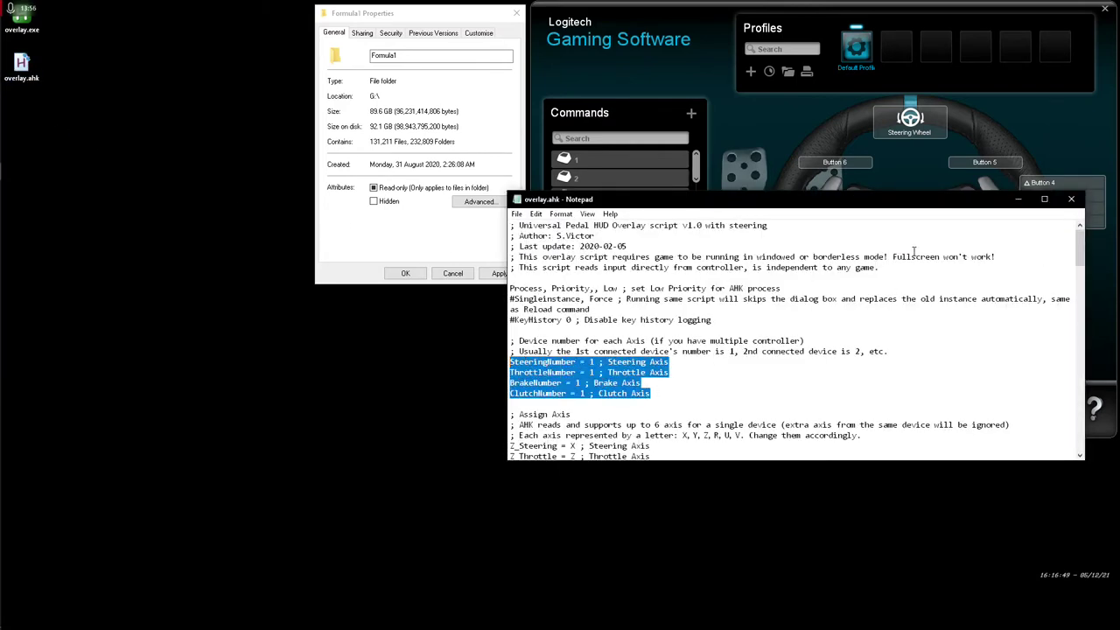
left_click(742, 339)
Read through the rest of overlay.ahk, including axis assignment, pedal bar, HUD colour and steering bar settings, and close the script
scroll(700, 319, "down", 5)
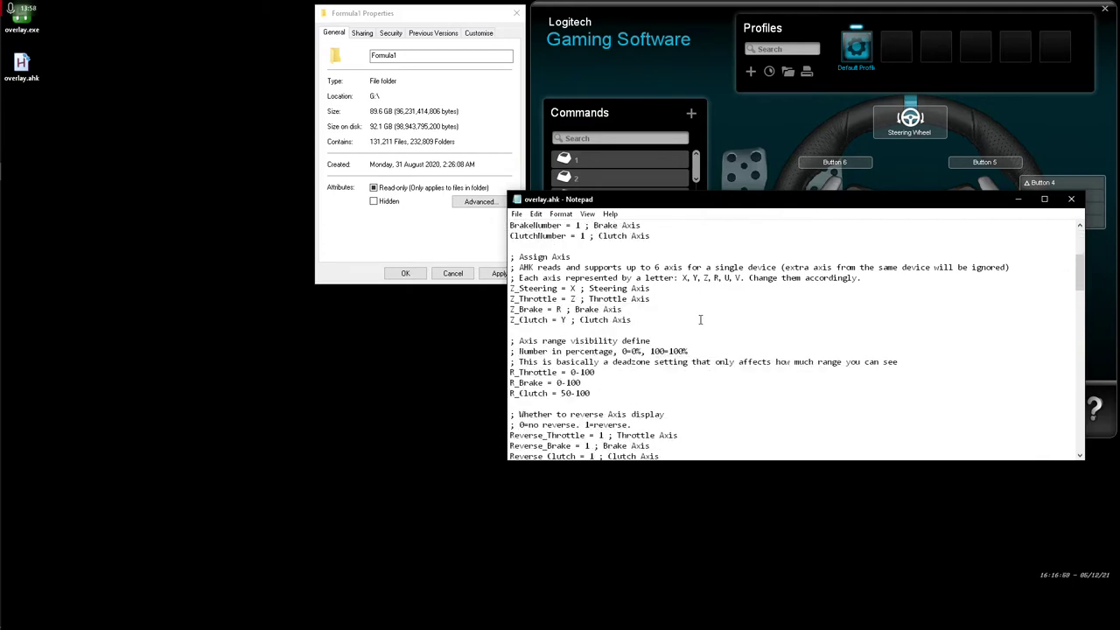
double_click(713, 191)
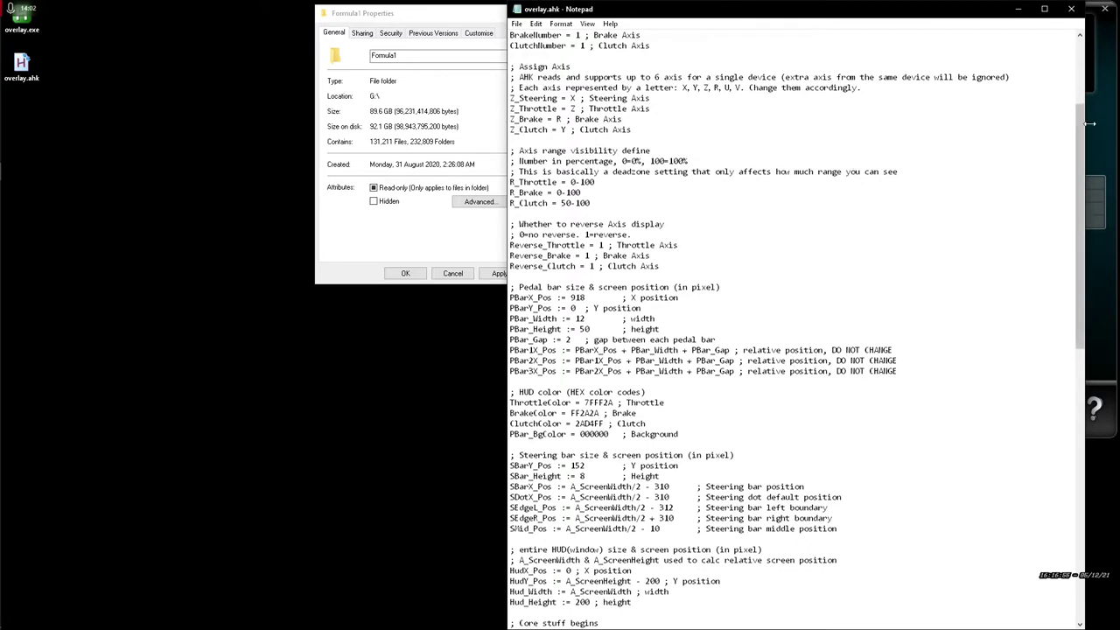
scroll(740, 147, "up", 5)
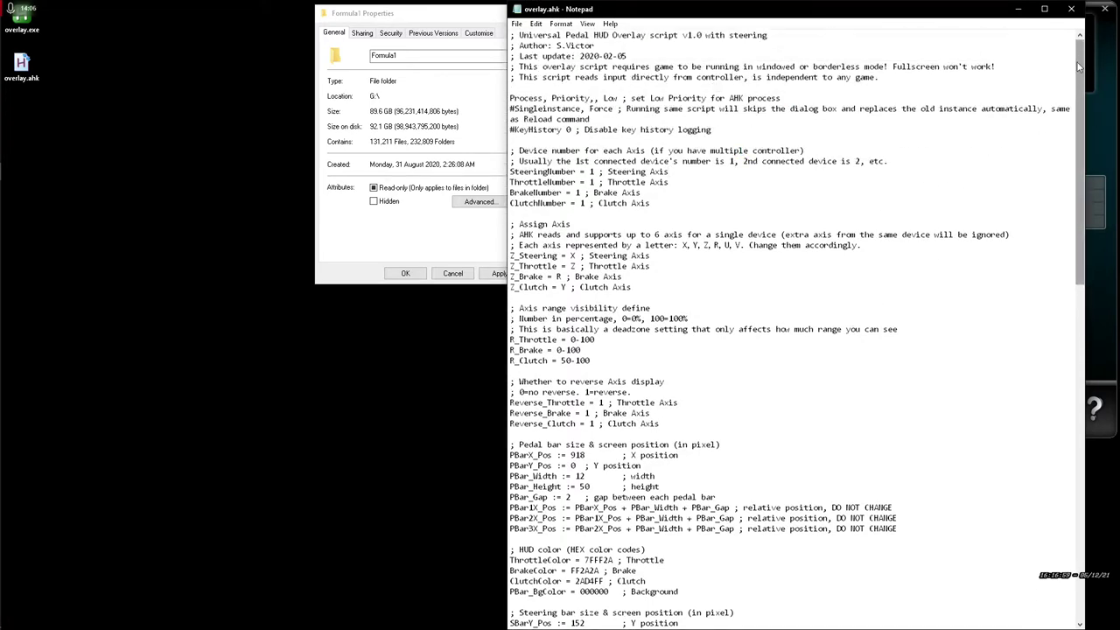
left_click_drag(1079, 68, 1073, 470)
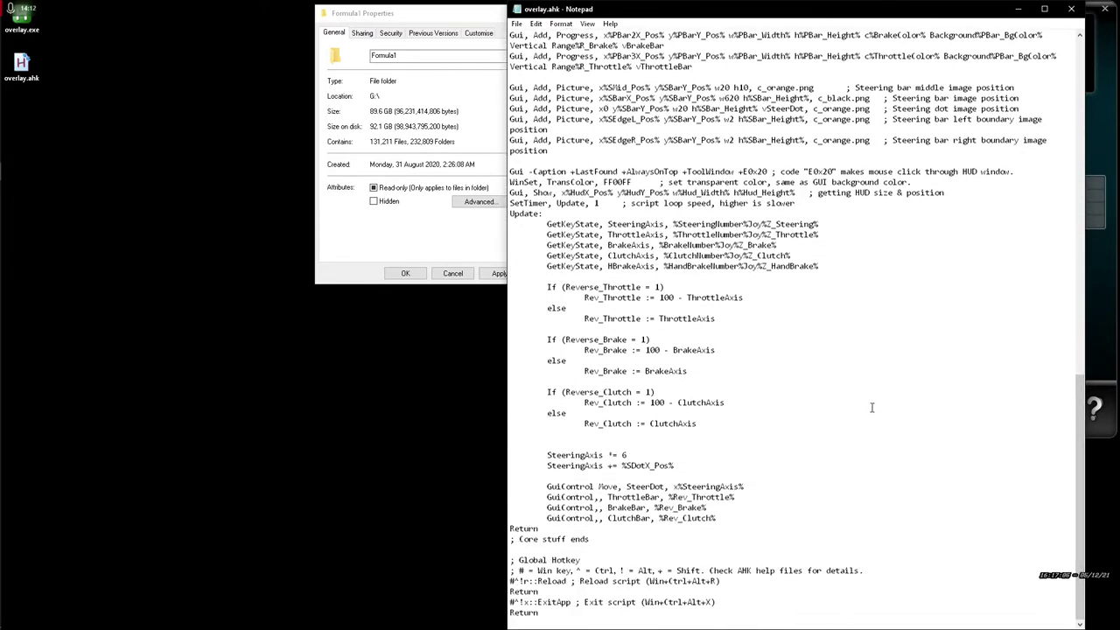
left_click(1073, 10)
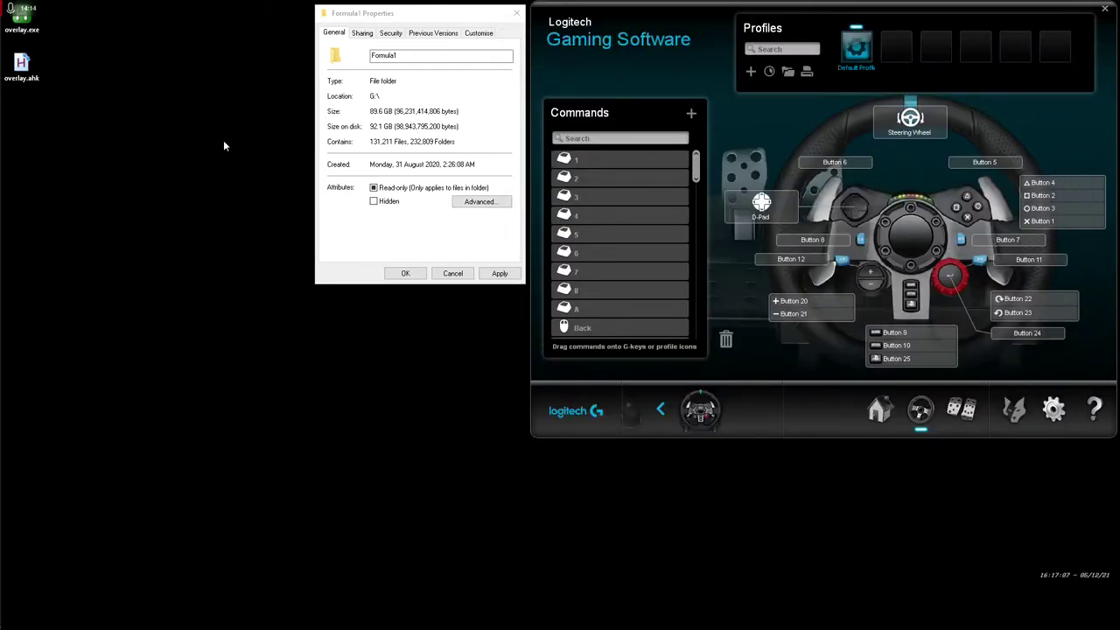
Run overlay.exe to show the pedal overlay and bring the Formula1 folder window back into view
left_click(22, 19)
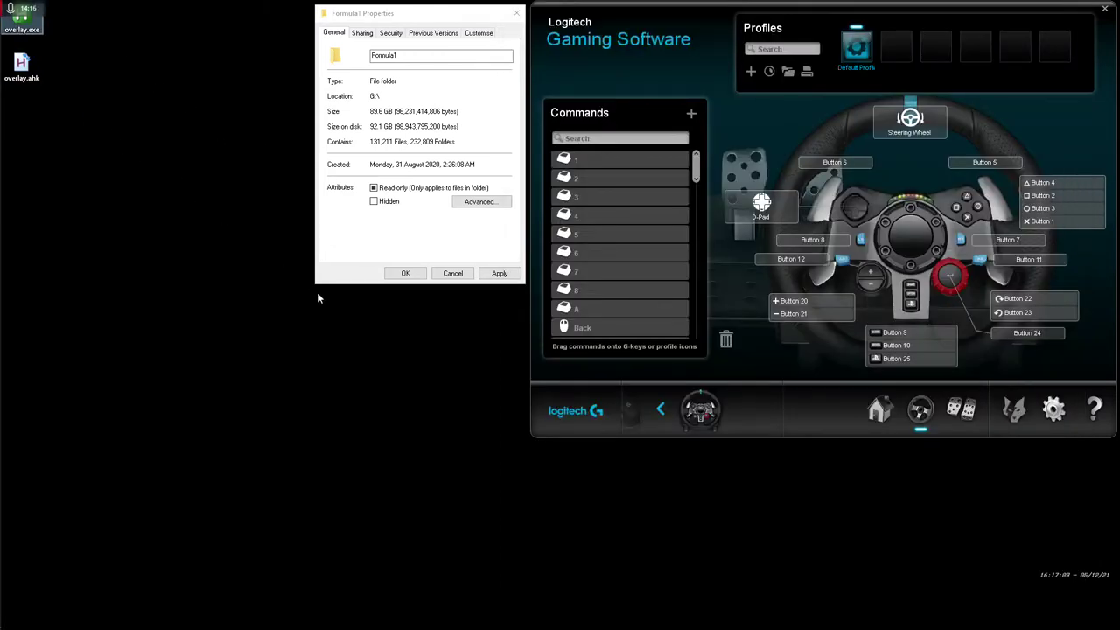
left_click(551, 488)
mouse_move(2, 216)
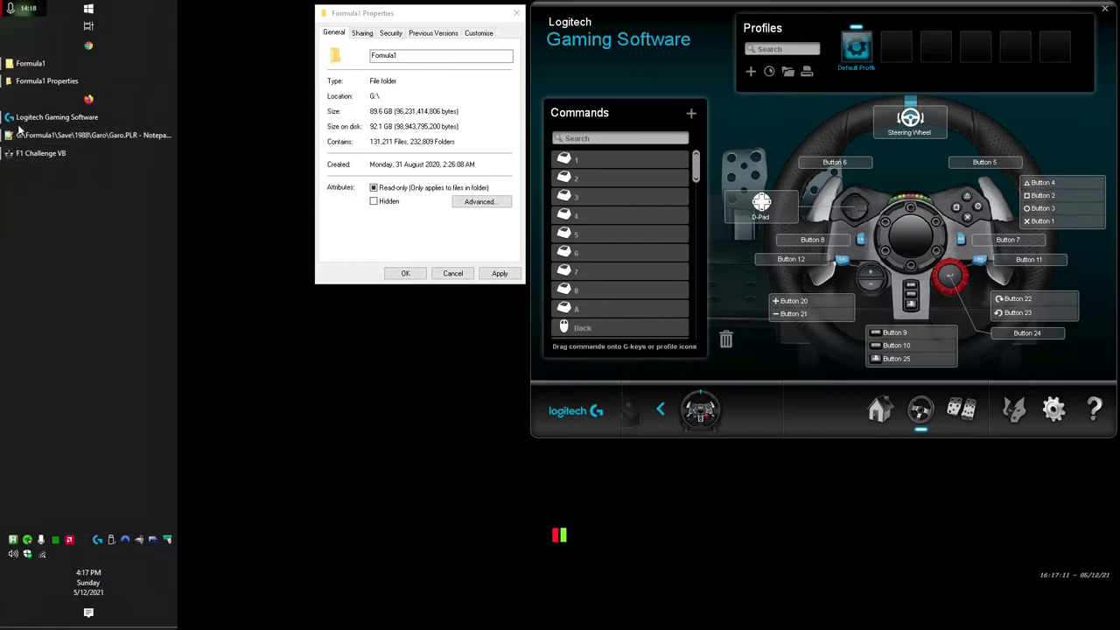
left_click(53, 58)
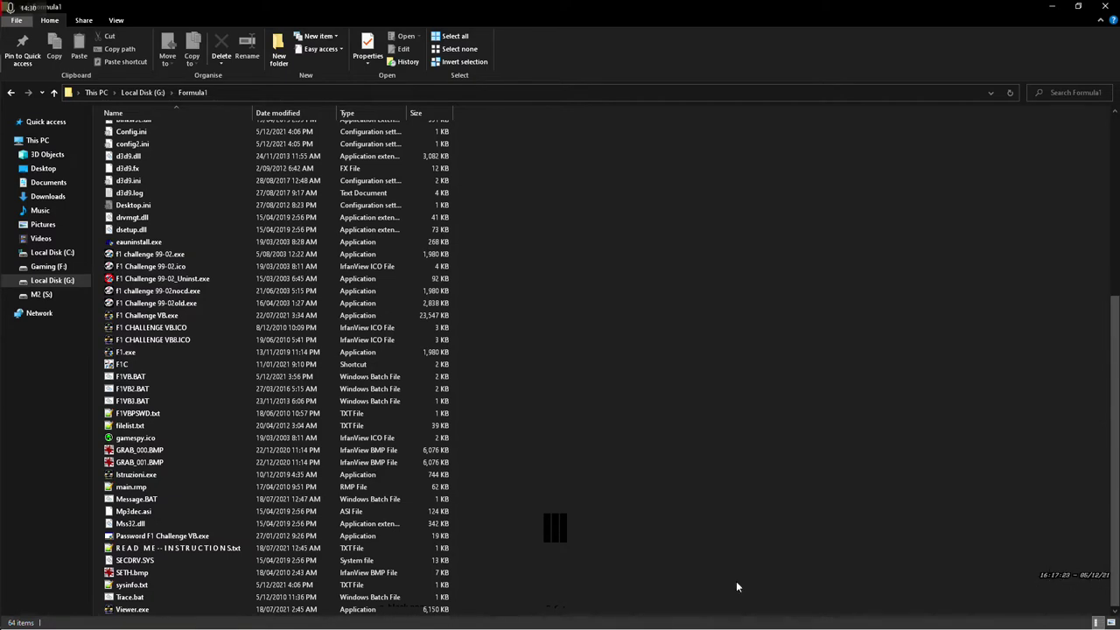
Open the Windows Volume Mixer to check the application sound levels and close it again
mouse_move(2, 564)
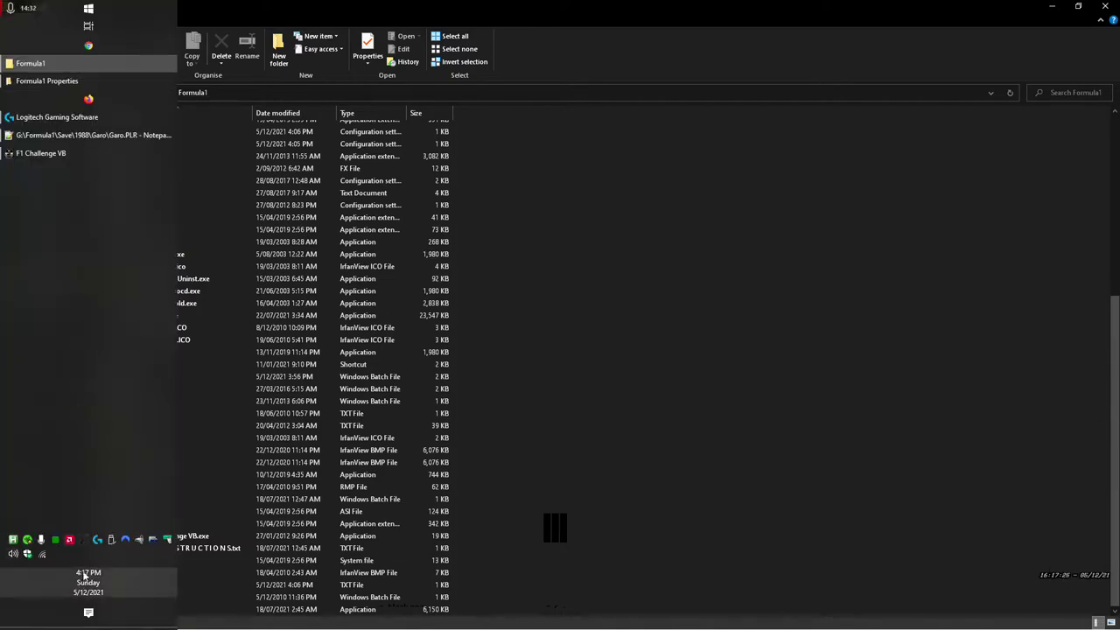
right_click(13, 553)
left_click(53, 481)
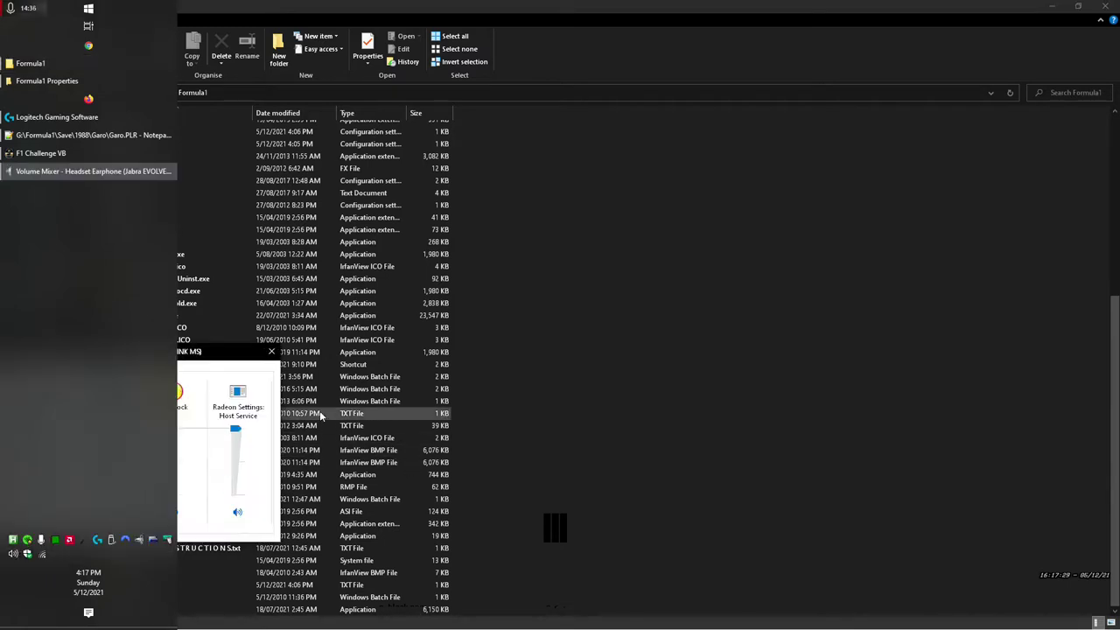
left_click(270, 352)
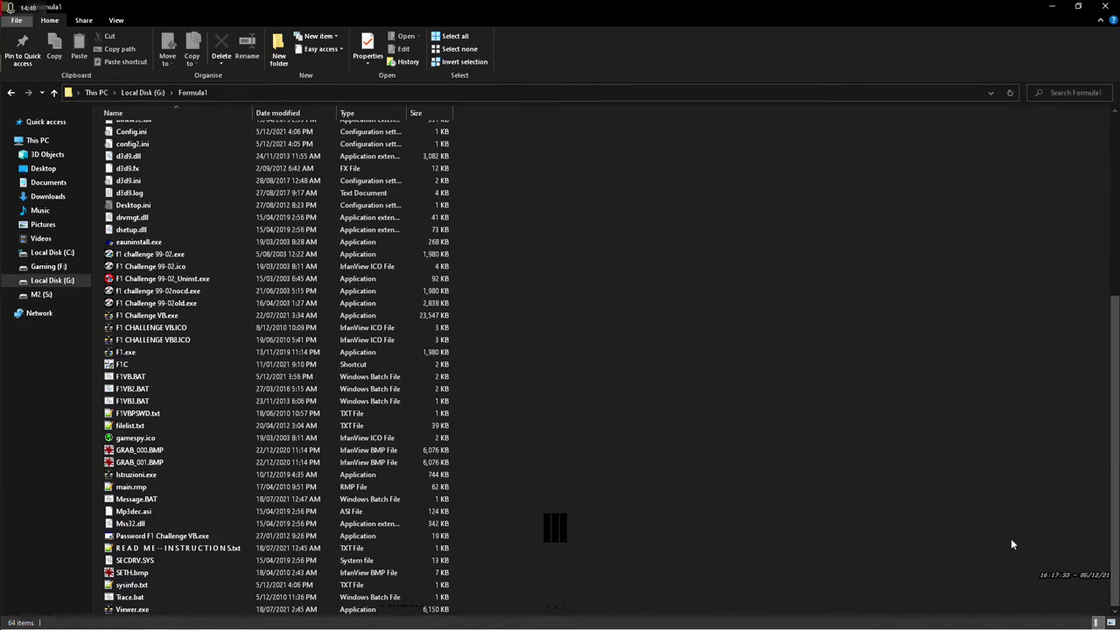
Launch F1 Challenge VB.exe from the Formula1 folder, allow it to make changes and bring its launcher window forward
mouse_move(4, 447)
double_click(150, 317)
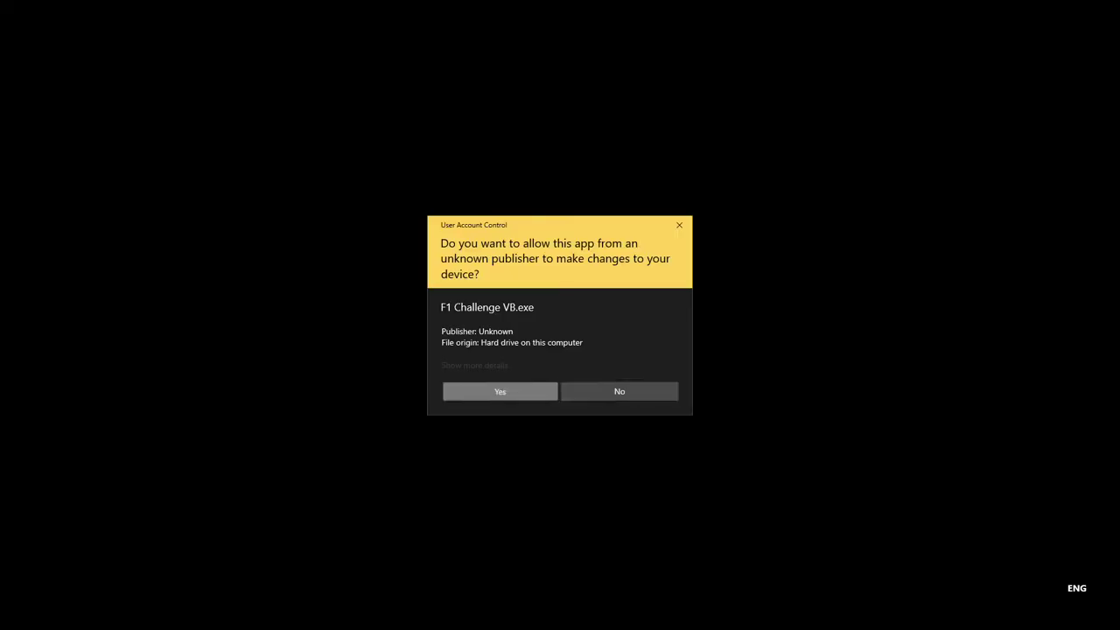
left_click(480, 393)
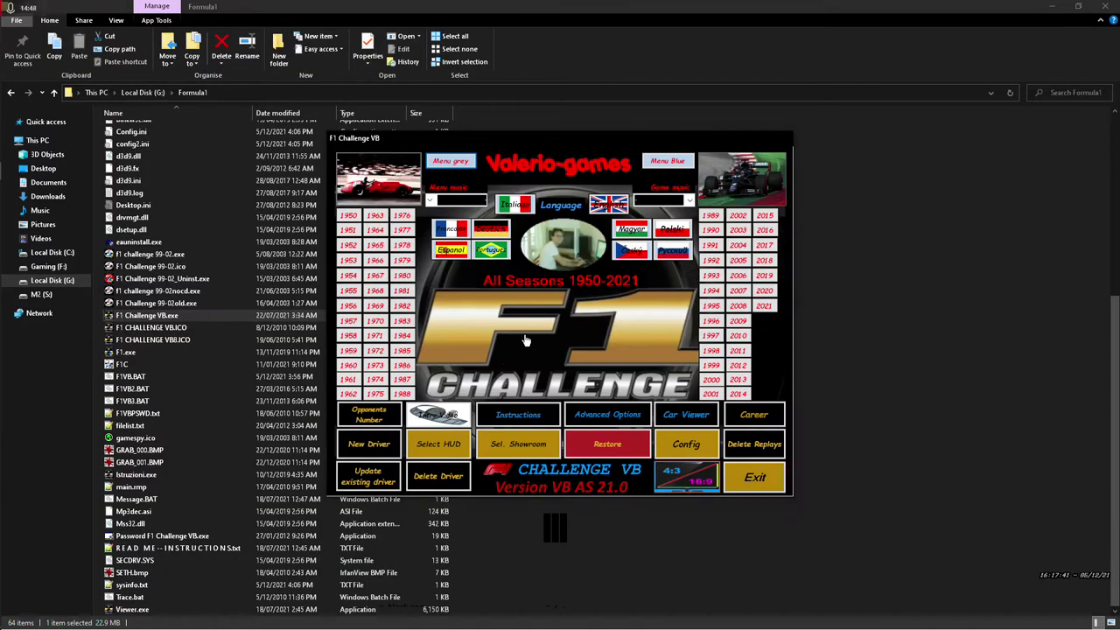
mouse_move(1, 350)
left_click(35, 154)
Start the 1988 season, accepting the default dashboard needle, race number 16 for the liveries and option 2 for Minardi n.23
left_click(400, 395)
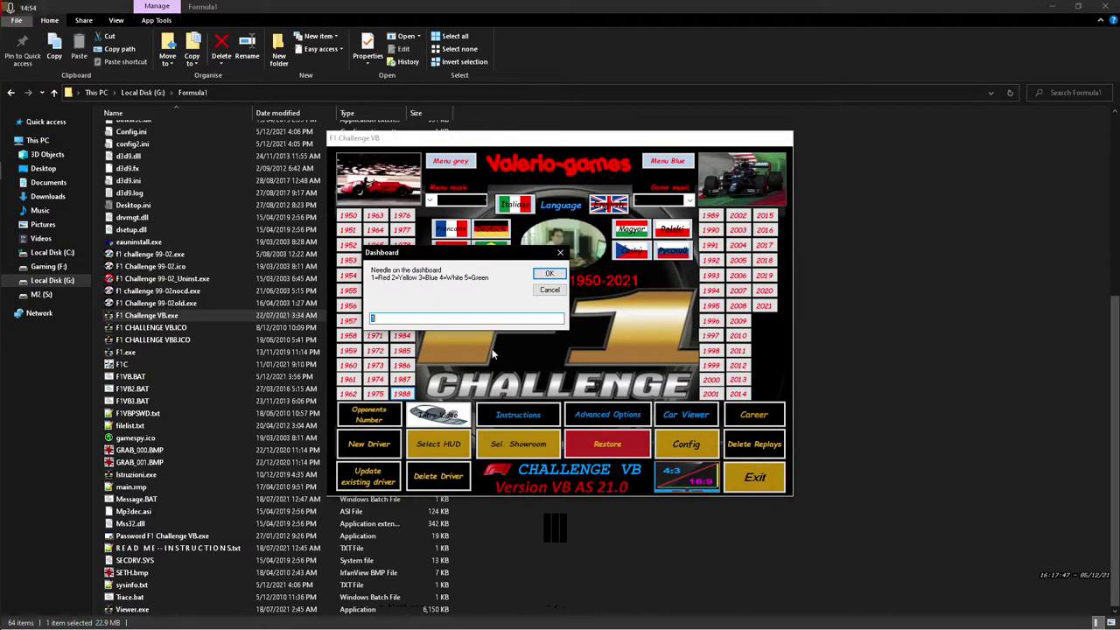
key("Return")
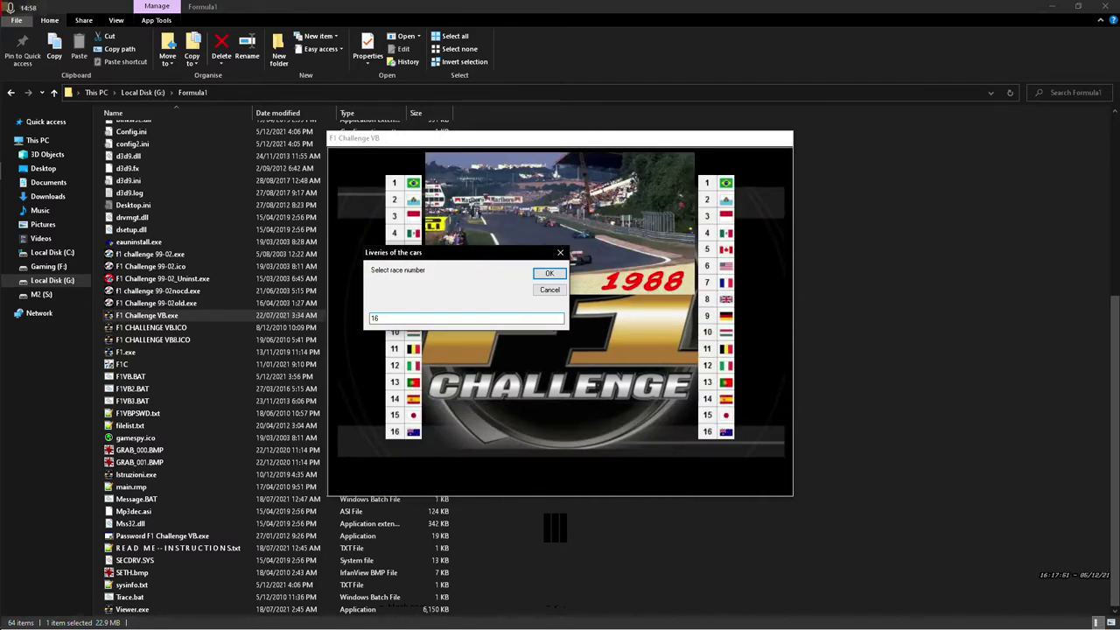
key("Return")
key("Return")
key("Return")
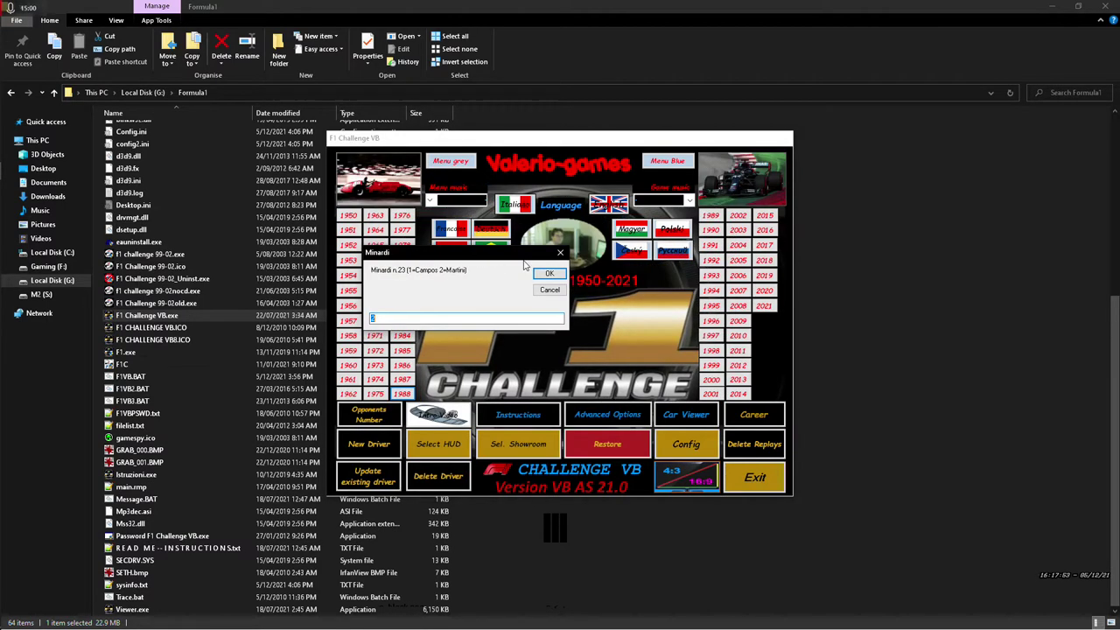
key("Return")
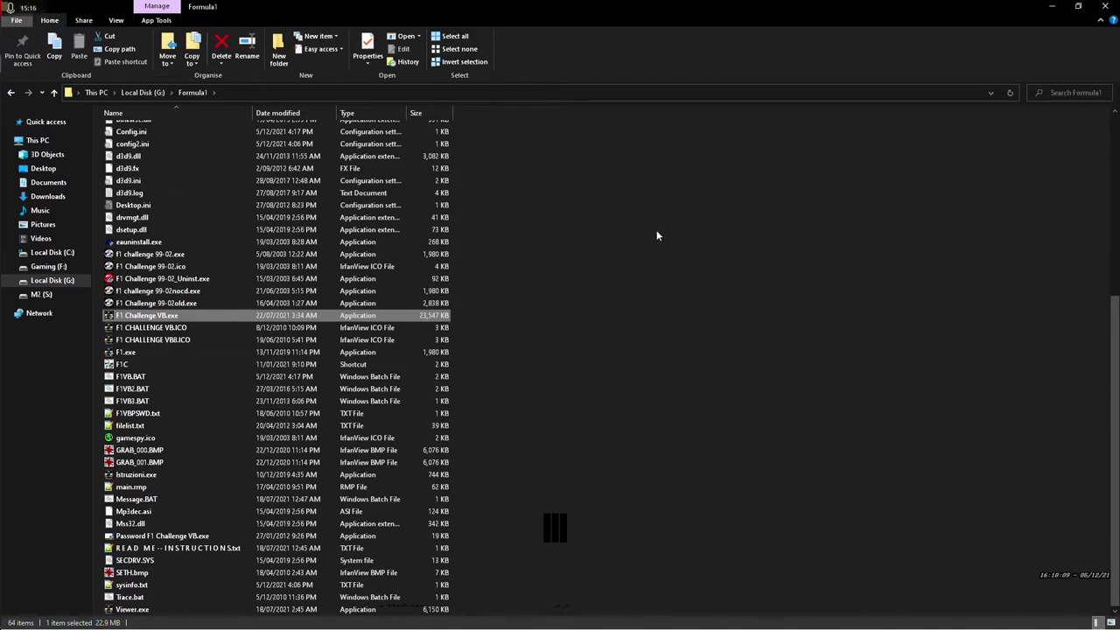
mouse_move(1, 260)
mouse_move(1, 328)
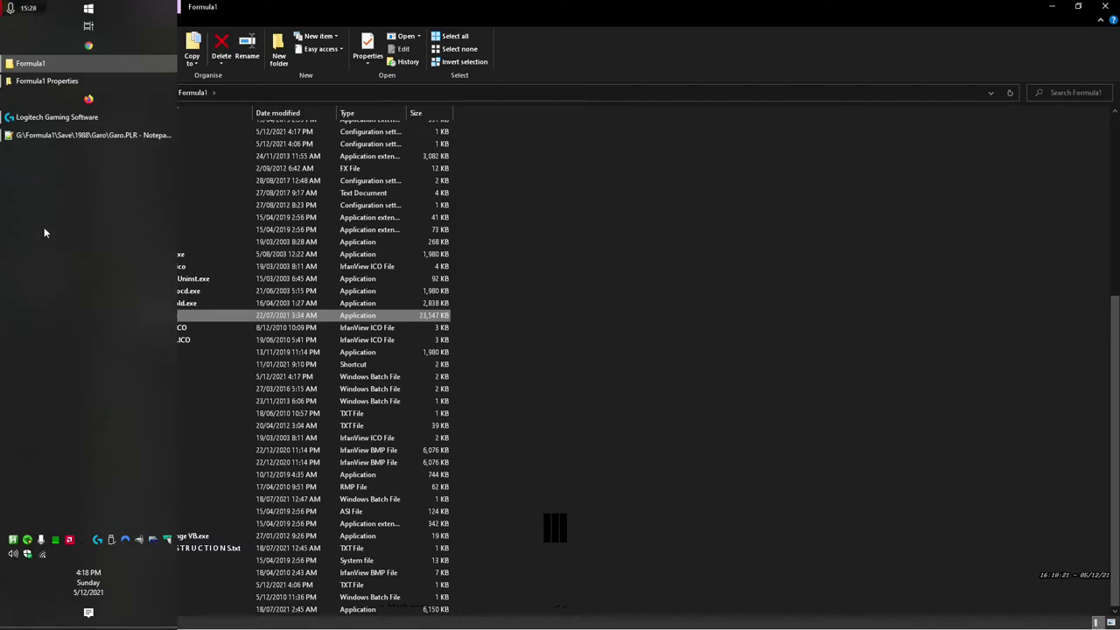
double_click(560, 315)
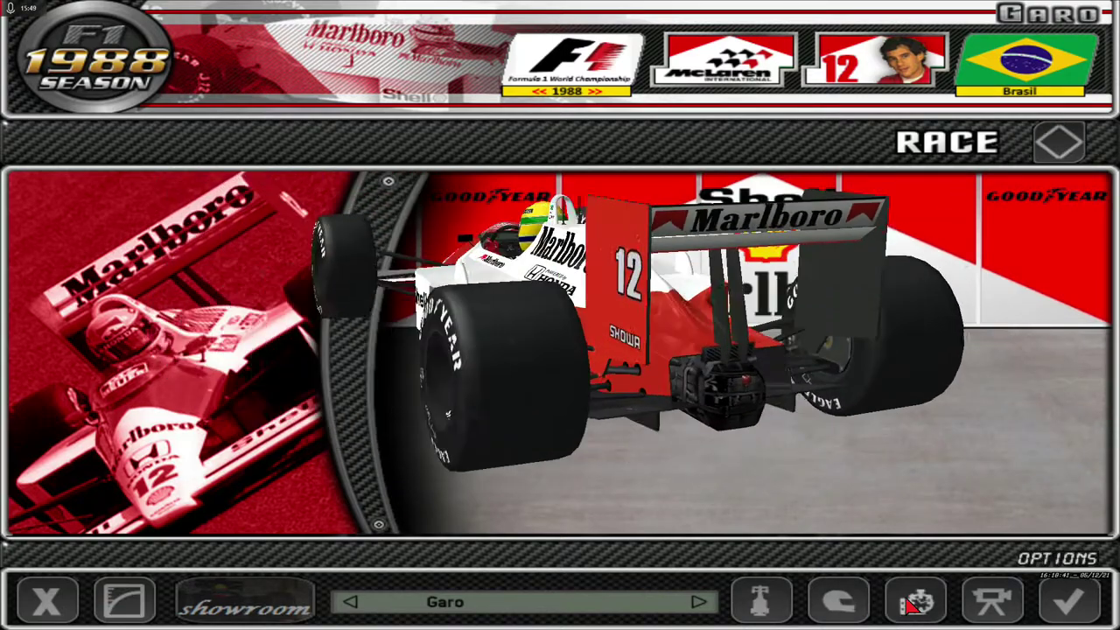
View the player's statistics, then confirm McLaren as team, driver number 12 and Brasil as nationality
left_click(847, 604)
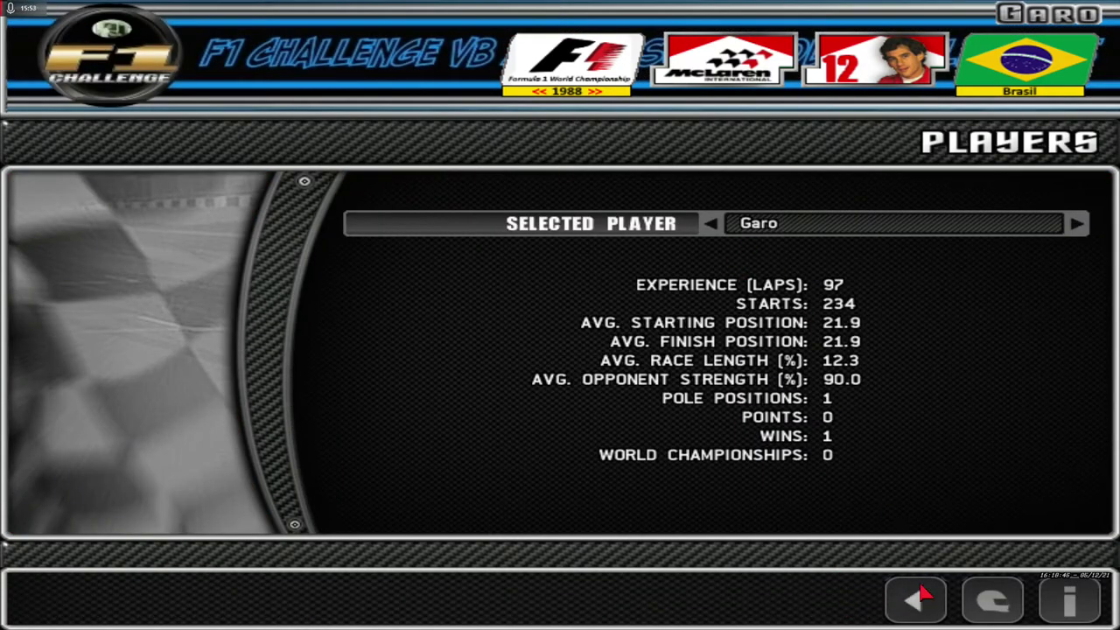
left_click(916, 598)
left_click(750, 600)
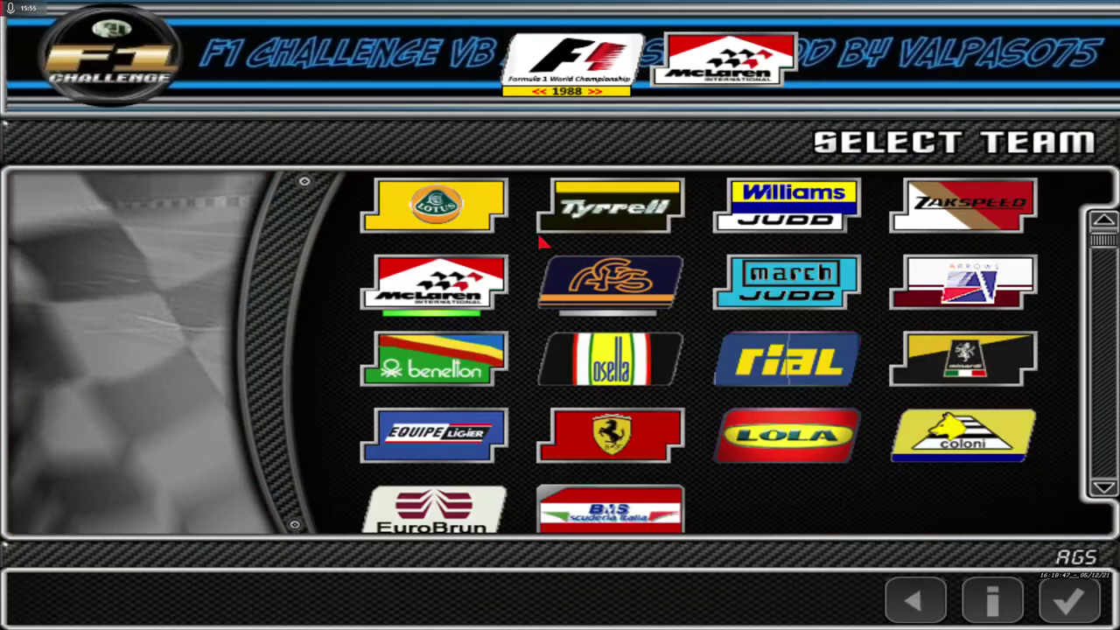
left_click(1062, 599)
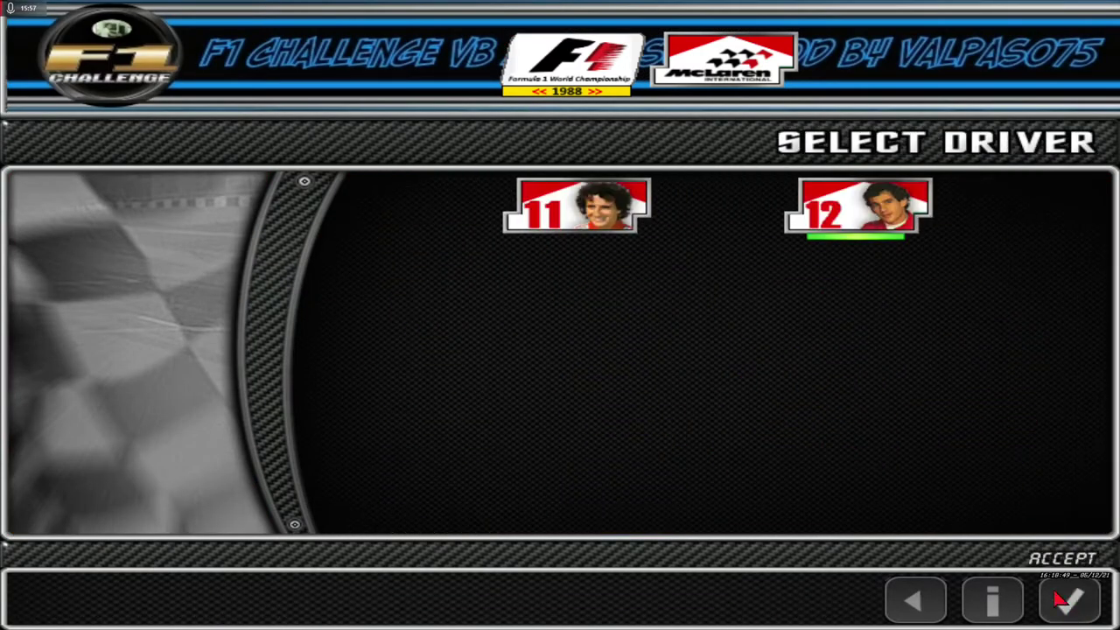
left_click(1068, 601)
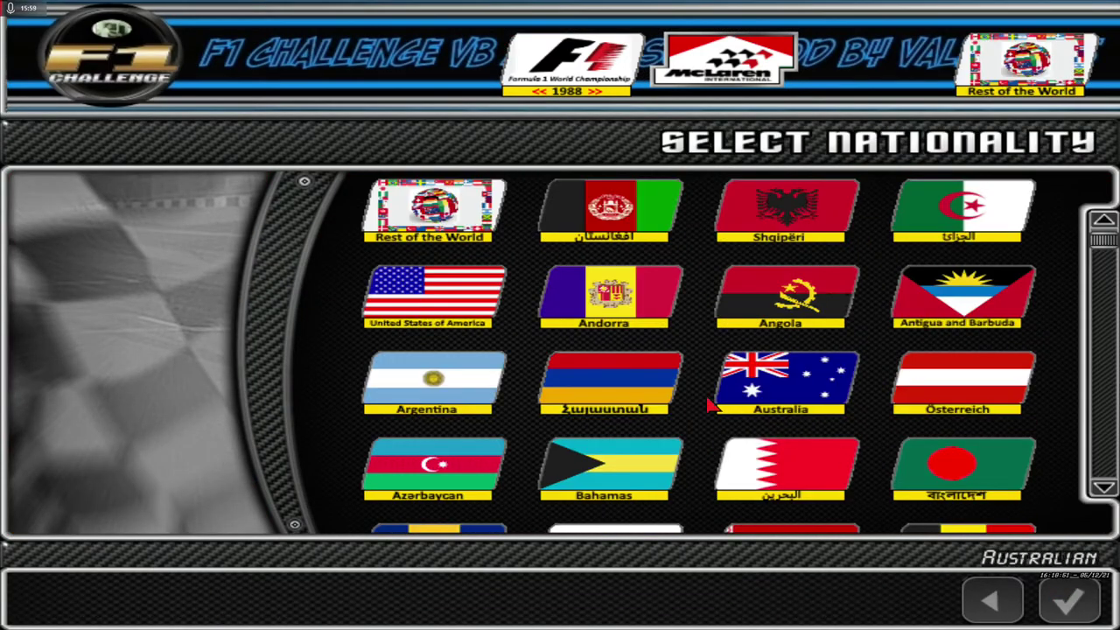
scroll(710, 404, "down", 4)
left_click(830, 464)
left_click(1069, 600)
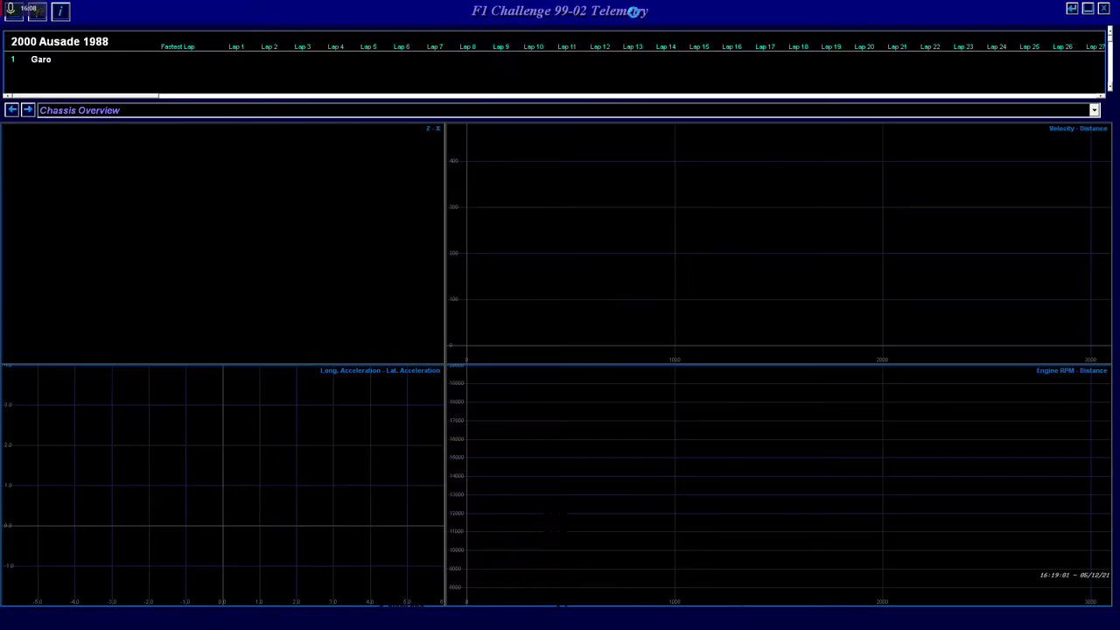
Browse the telemetry views, showing Track and Velocity Trace and returning to Chassis Overview, and close the telemetry
left_click(253, 112)
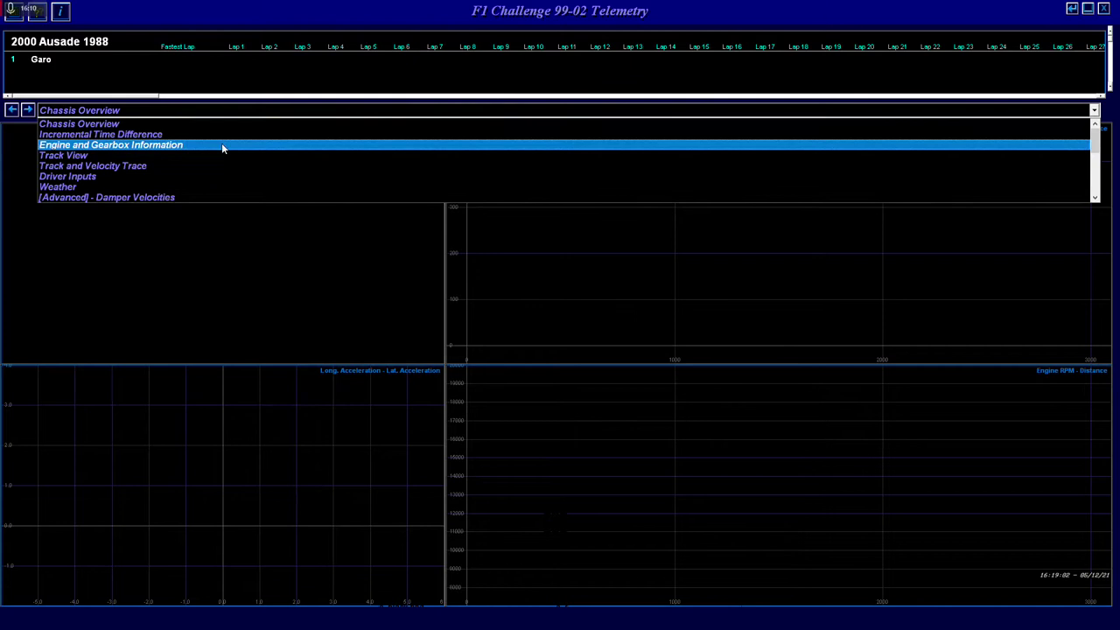
left_click(131, 166)
left_click(132, 111)
scroll(123, 130, "down", 3)
scroll(123, 129, "up", 5)
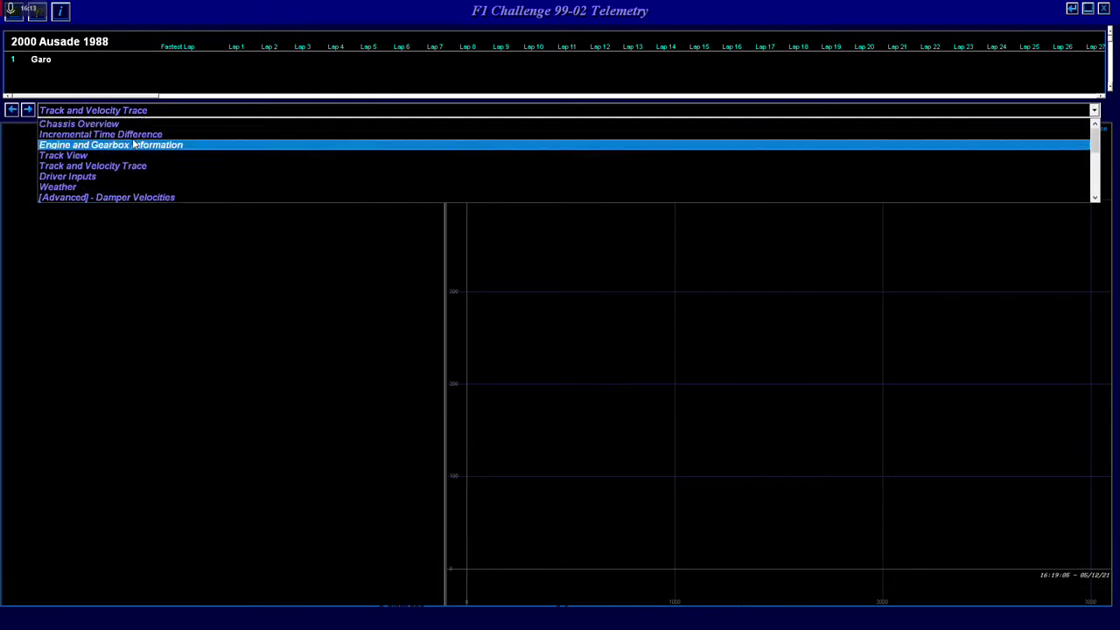
left_click(131, 124)
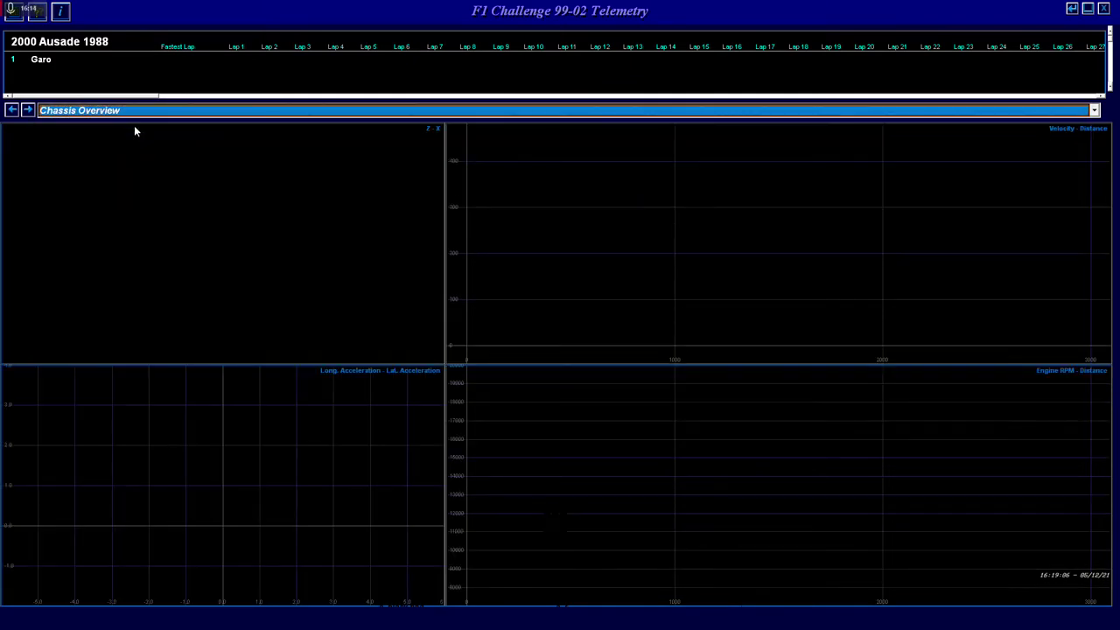
left_click(1103, 9)
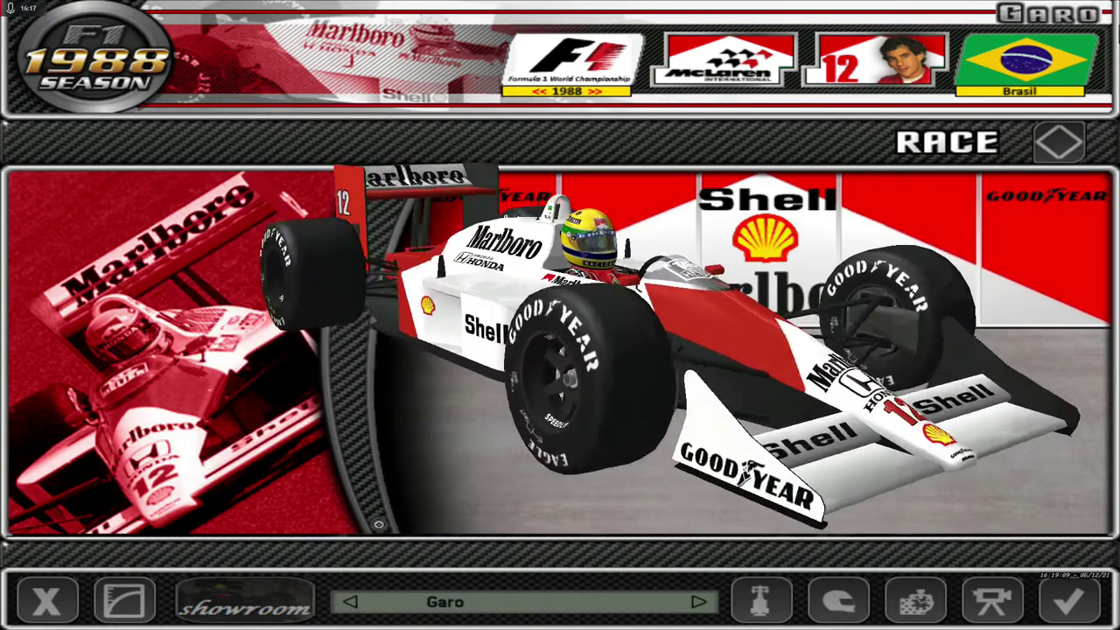
Change the session type to Test Day and open the Additional Display settings in the game options
left_click(1074, 142)
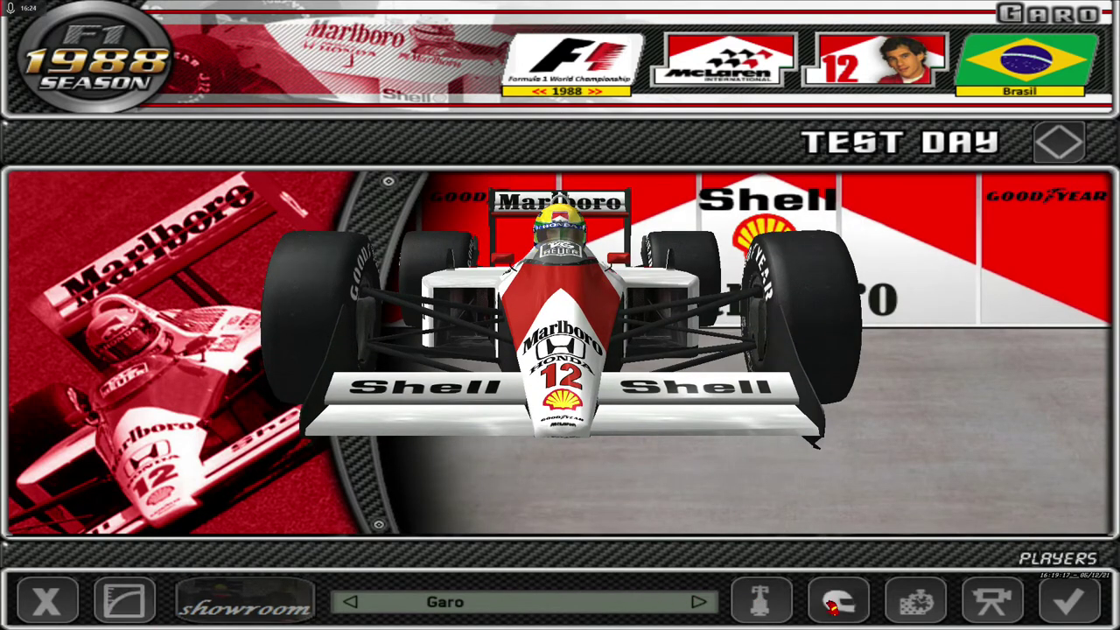
left_click(932, 610)
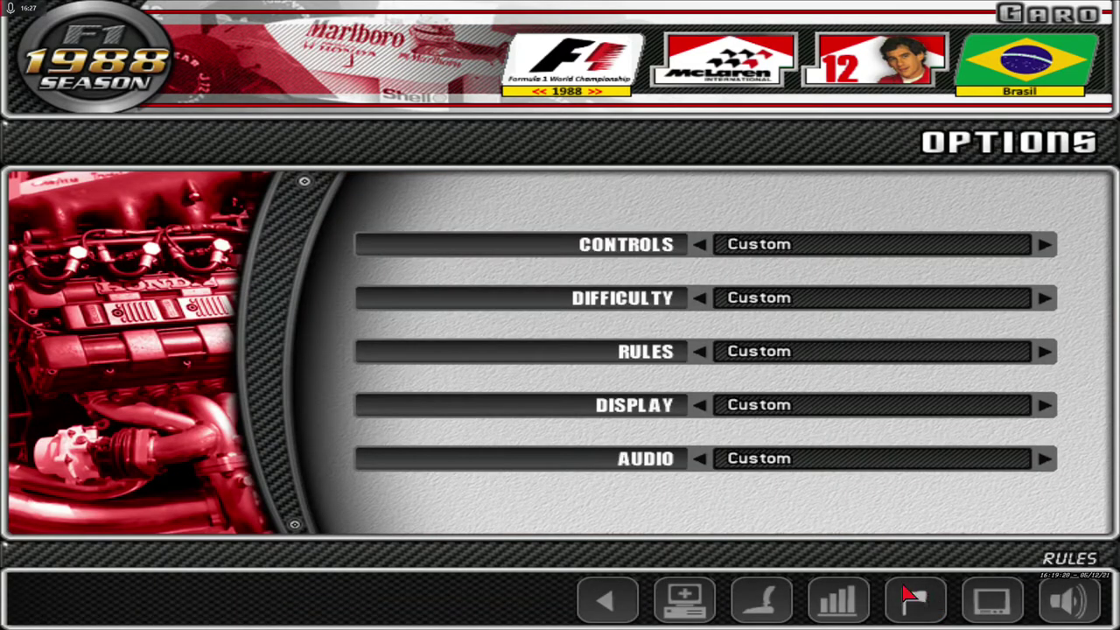
left_click(684, 602)
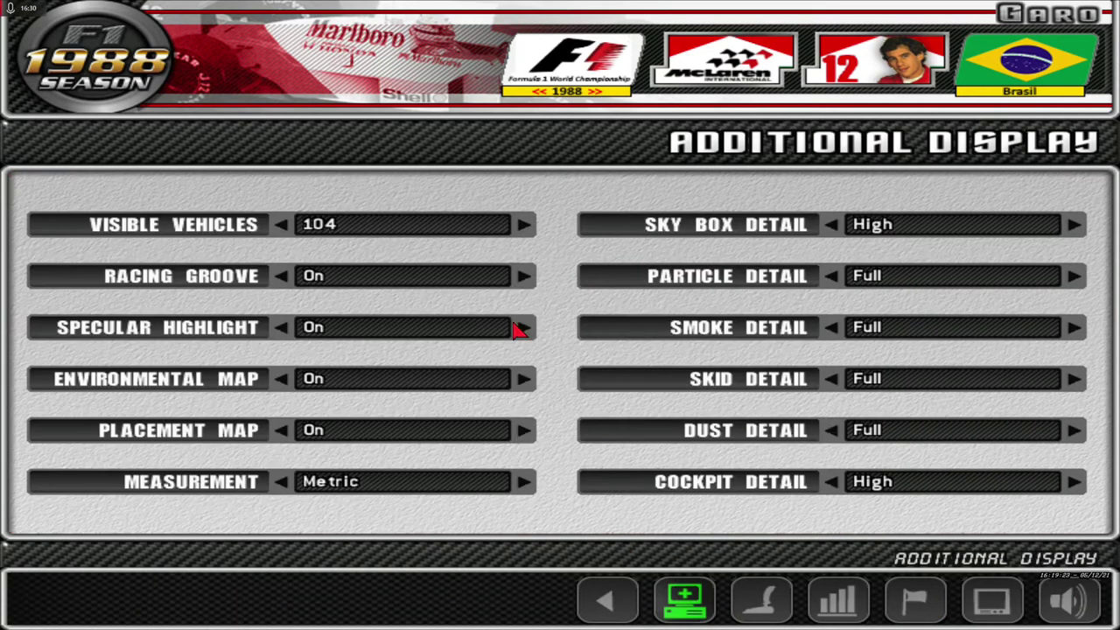